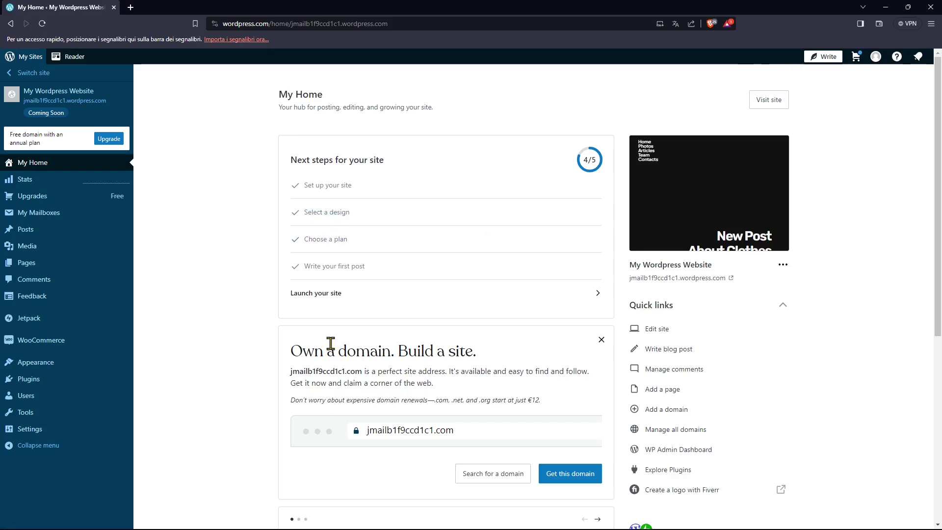
{"action": "mouse_move", "coordinate": [745, 202]}
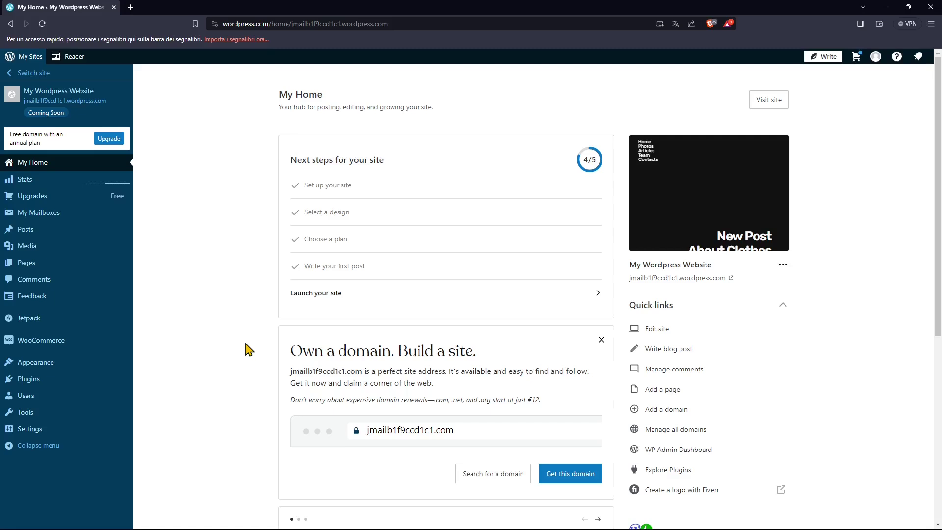
{"action": "mouse_move", "coordinate": [726, 240]}
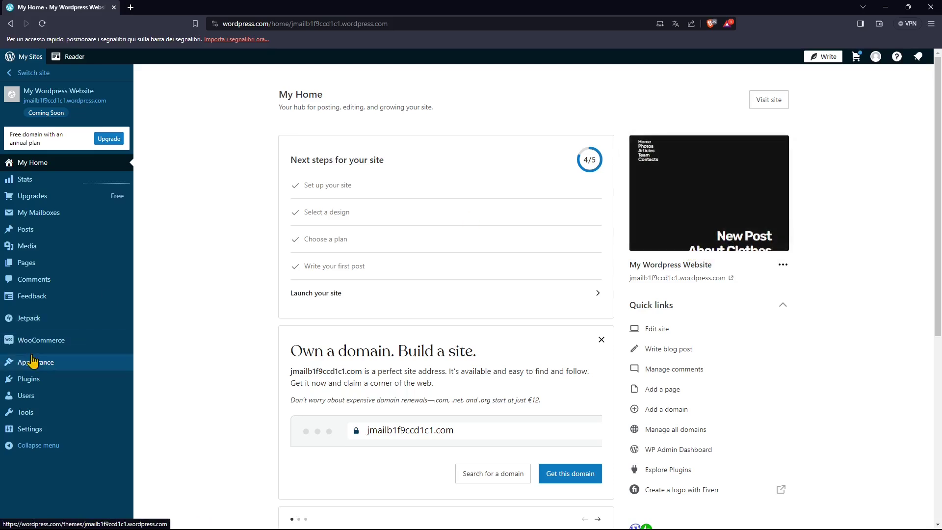
{"action": "mouse_move", "coordinate": [39, 368]}
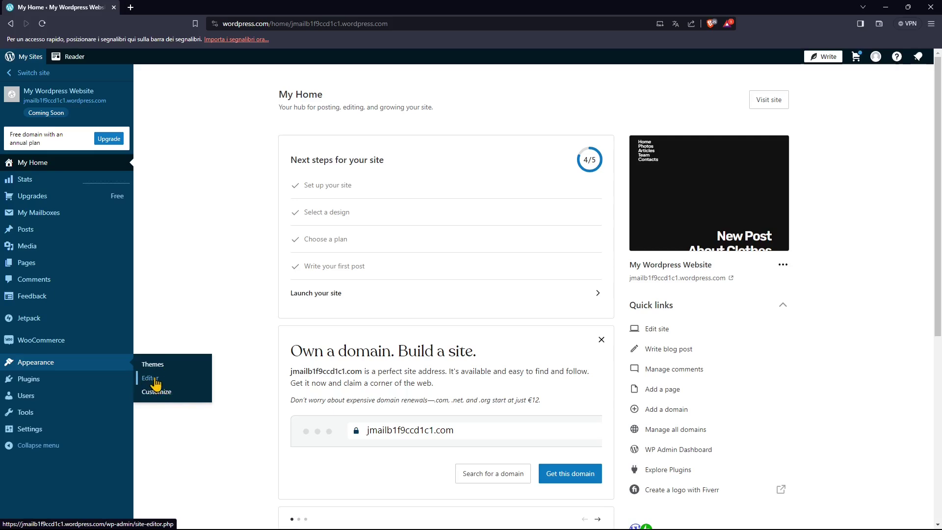
Step: Open the live site in a new tab and place it in its own window beside the dashboard window
{"action": "right_click", "coordinate": [764, 101]}
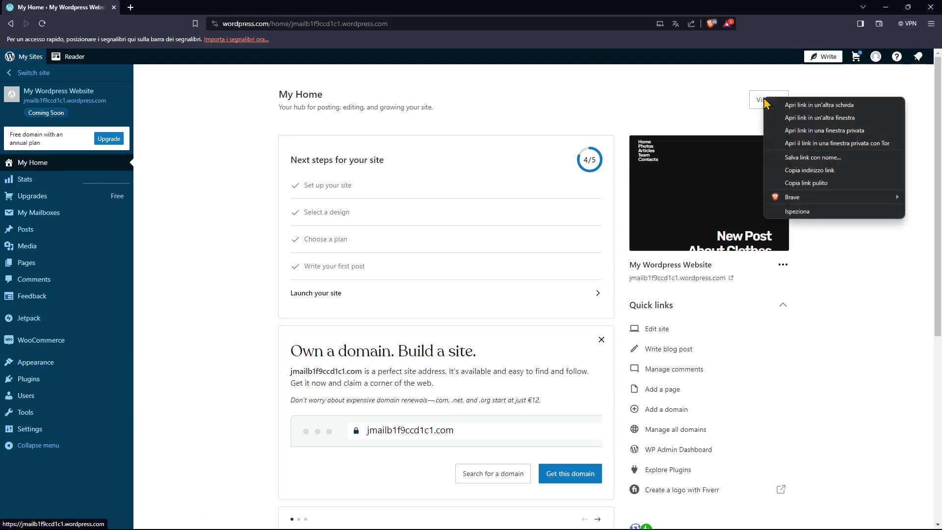
{"action": "left_click", "coordinate": [787, 106]}
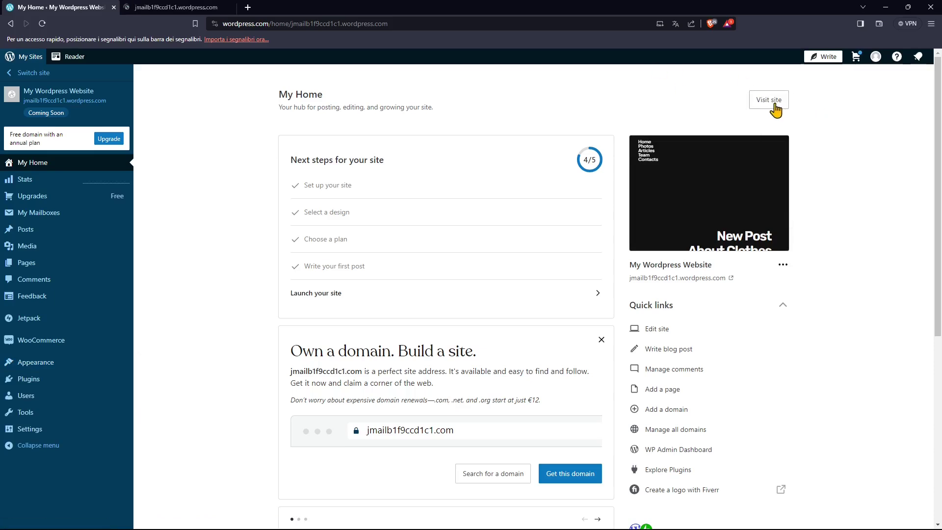
{"action": "left_click_drag", "start_coordinate": [176, 14], "coordinate": [599, 31]}
{"action": "left_click", "coordinate": [395, 20]}
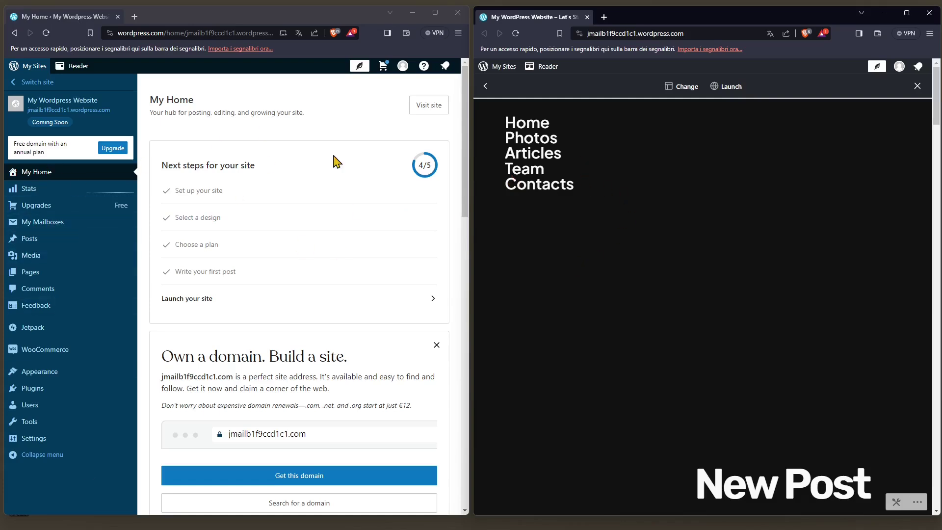
Step: Open the site's list of pages and check which template the homepage uses
{"action": "left_click", "coordinate": [59, 273]}
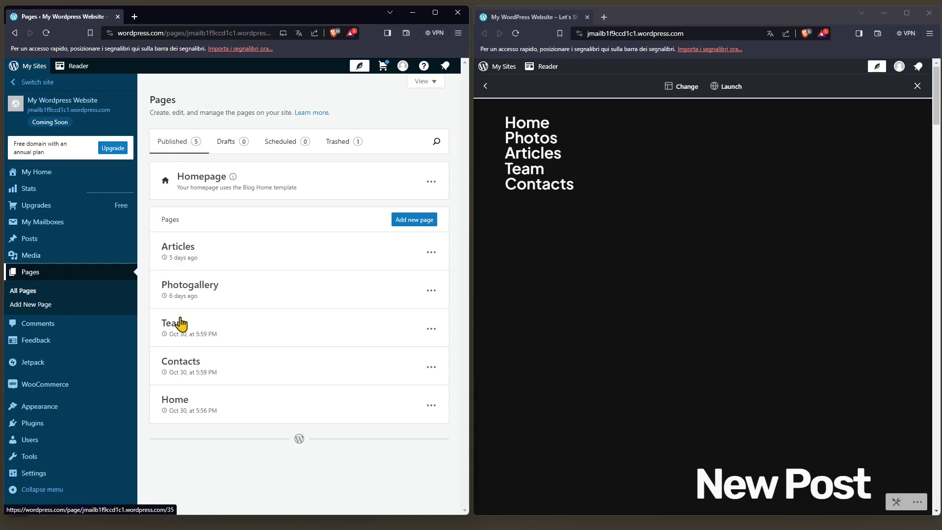
{"action": "mouse_move", "coordinate": [54, 412]}
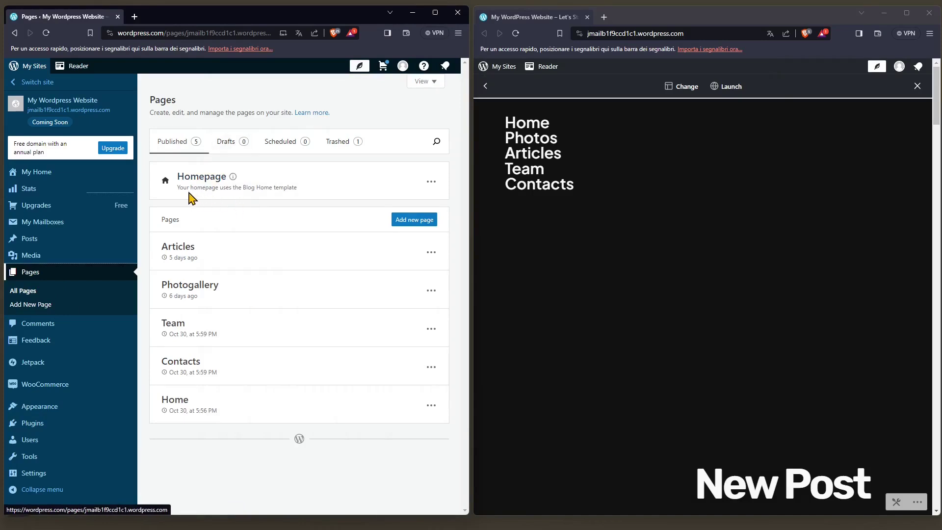
{"action": "left_click_drag", "start_coordinate": [187, 188], "coordinate": [302, 194]}
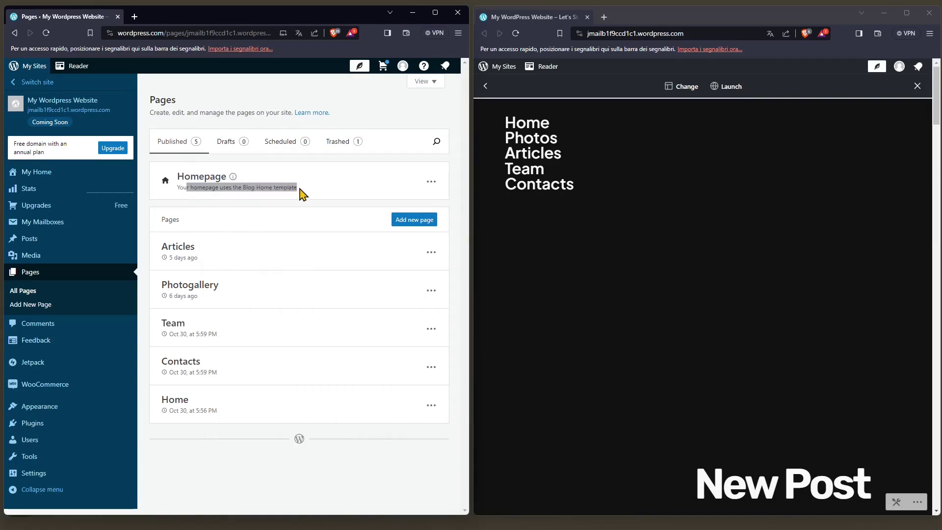
{"action": "left_click", "coordinate": [287, 189]}
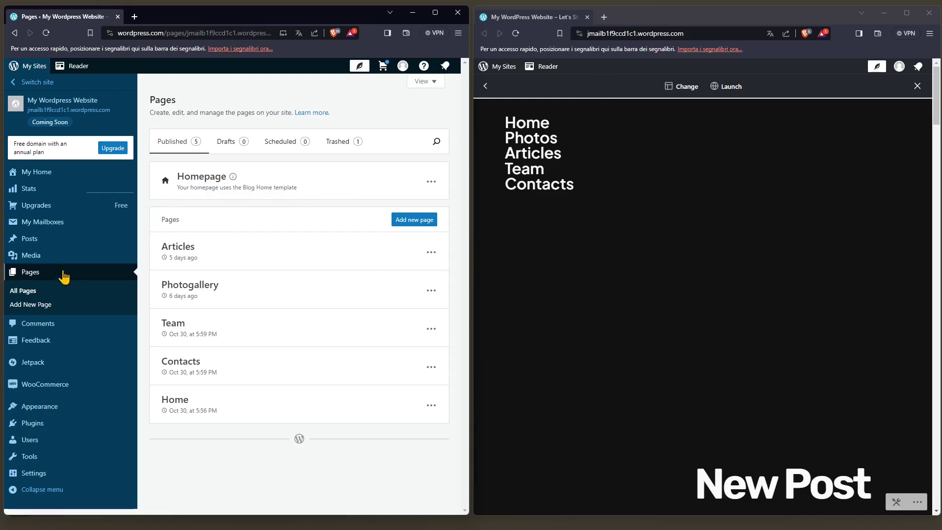
Step: In the customizer's homepage settings, set the homepage to the static page Home and save the changes
{"action": "mouse_move", "coordinate": [47, 408]}
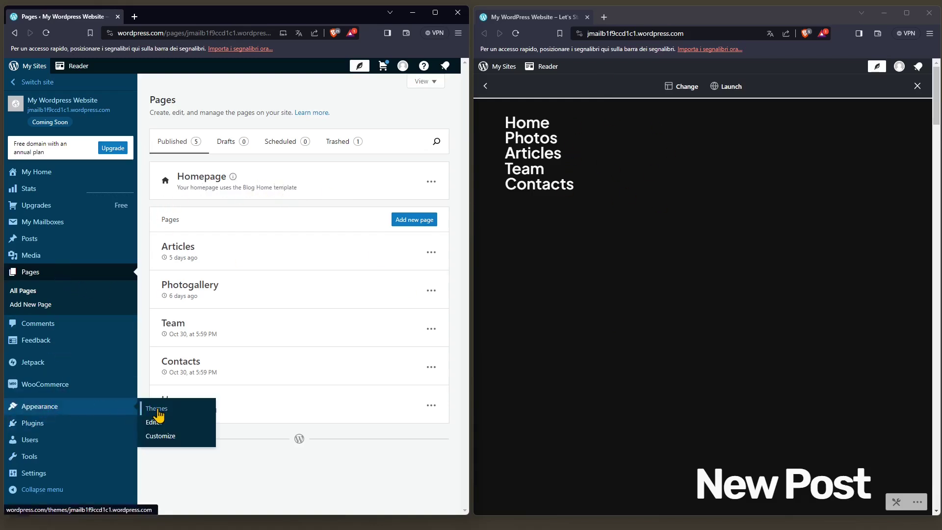
{"action": "left_click", "coordinate": [169, 436]}
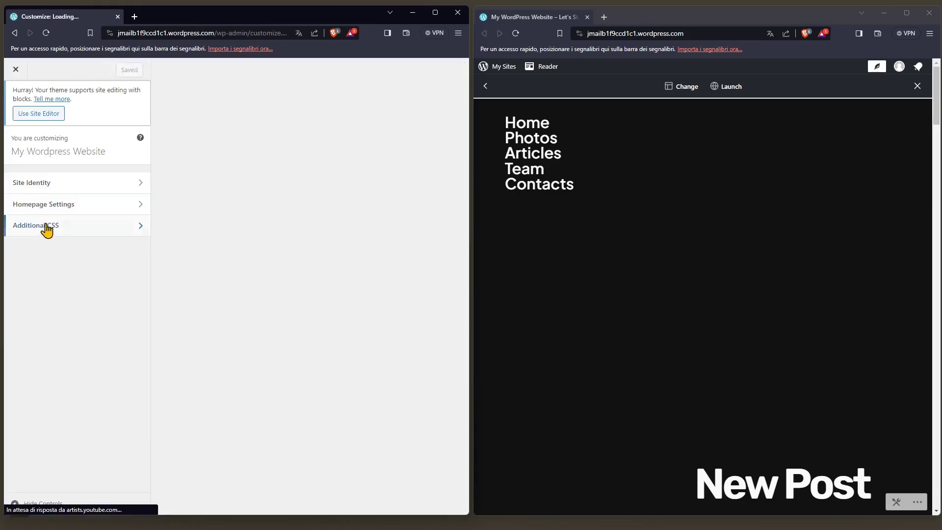
{"action": "left_click", "coordinate": [44, 204]}
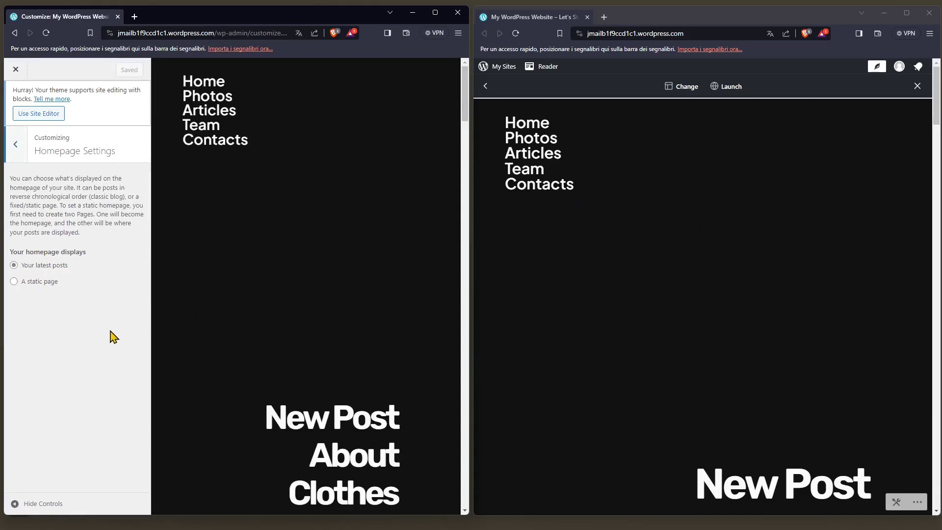
{"action": "left_click", "coordinate": [35, 281]}
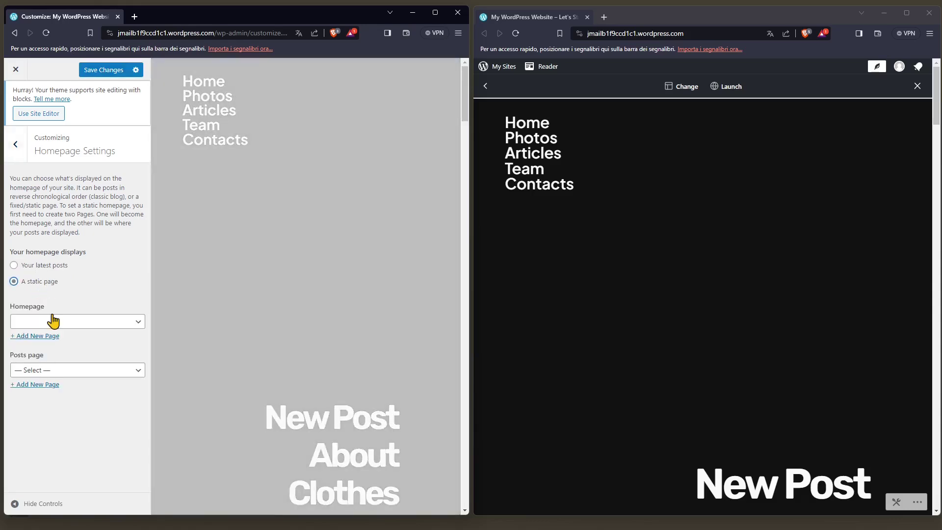
{"action": "left_click", "coordinate": [139, 324]}
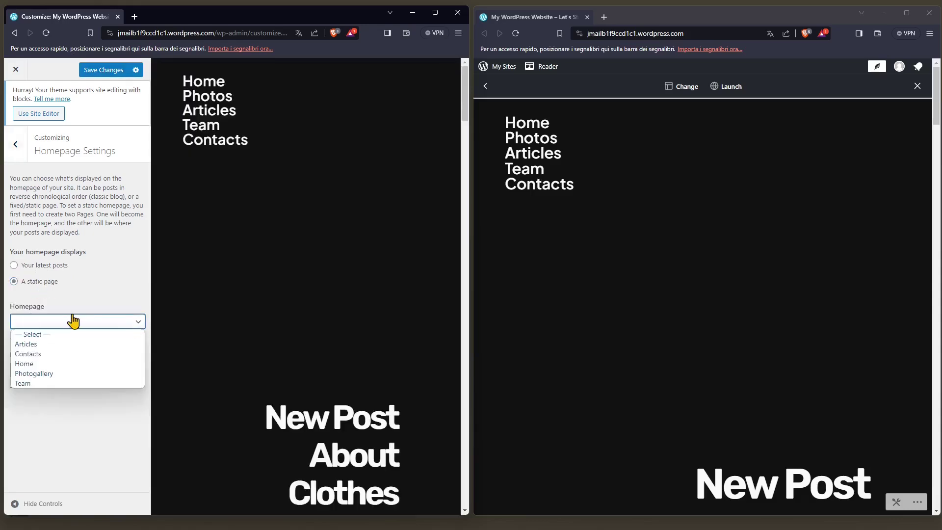
{"action": "left_click", "coordinate": [24, 364]}
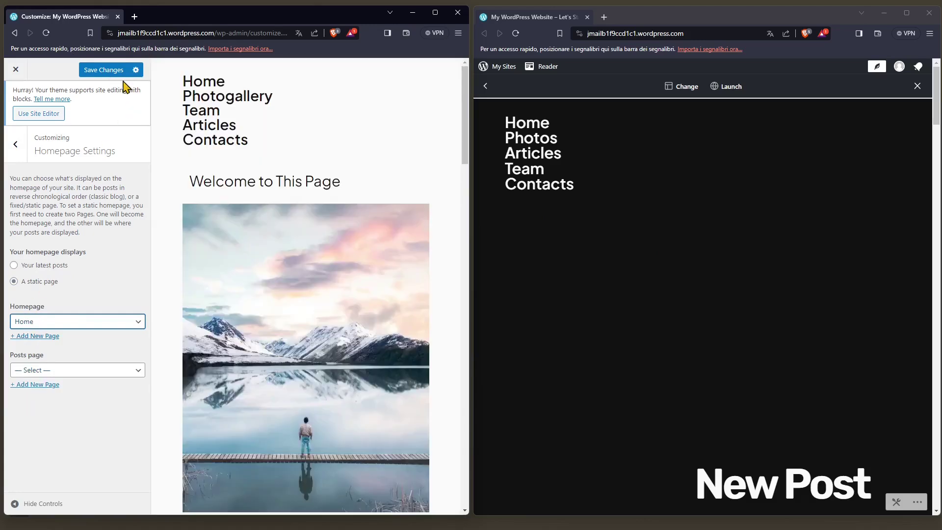
{"action": "left_click", "coordinate": [105, 71]}
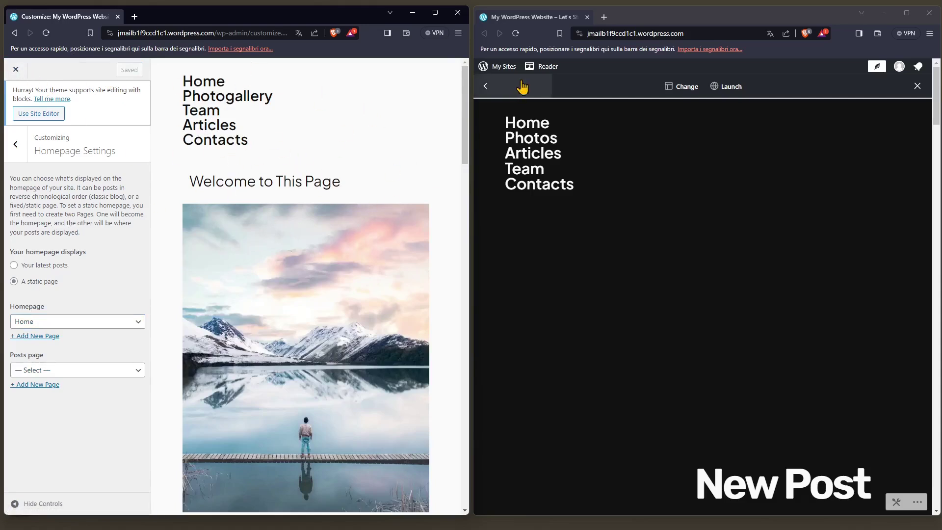
Step: Reload the live site and look over the homepage it displays
{"action": "left_click", "coordinate": [515, 32]}
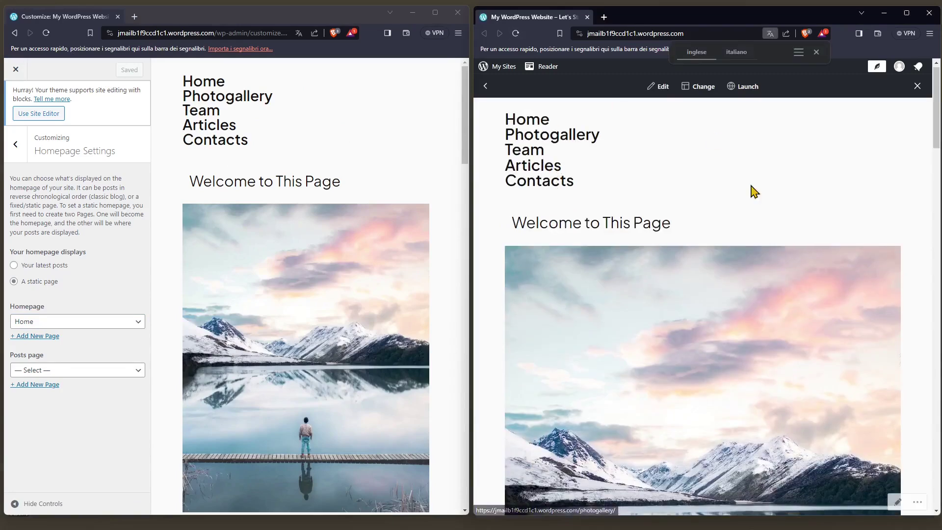
{"action": "scroll", "coordinate": [678, 275], "scroll_direction": "down", "scroll_amount": 7}
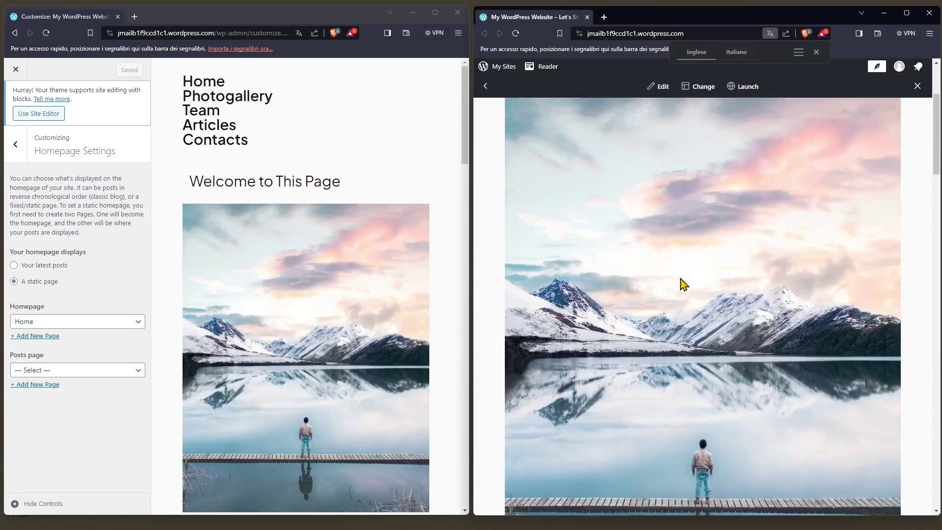
{"action": "scroll", "coordinate": [664, 294], "scroll_direction": "up", "scroll_amount": 6}
{"action": "scroll", "coordinate": [663, 278], "scroll_direction": "up", "scroll_amount": 1}
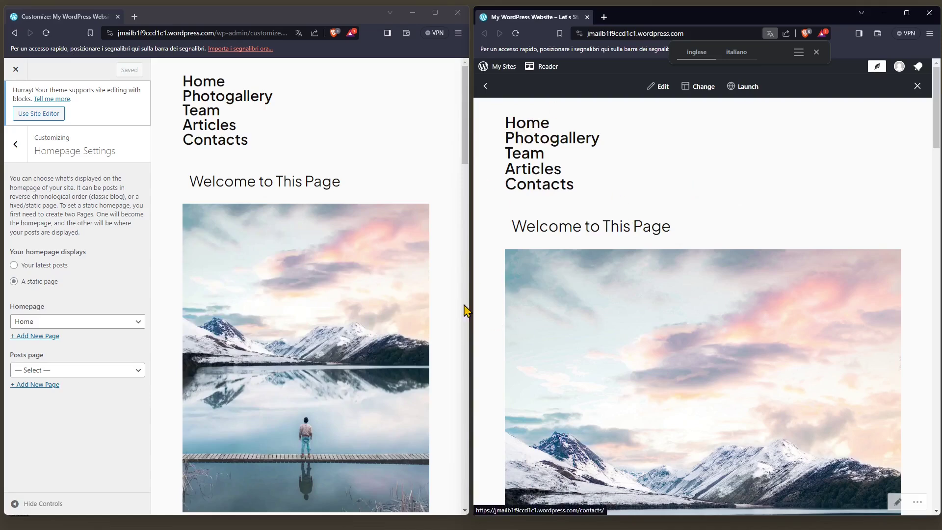
Step: Leave the customizer and open the Home page for editing from the list of pages
{"action": "left_click", "coordinate": [21, 89]}
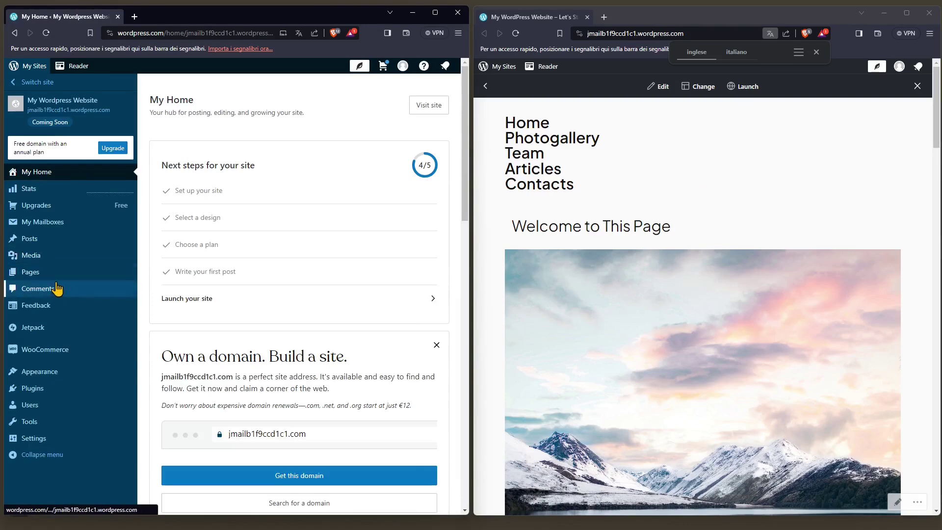
{"action": "left_click", "coordinate": [52, 278]}
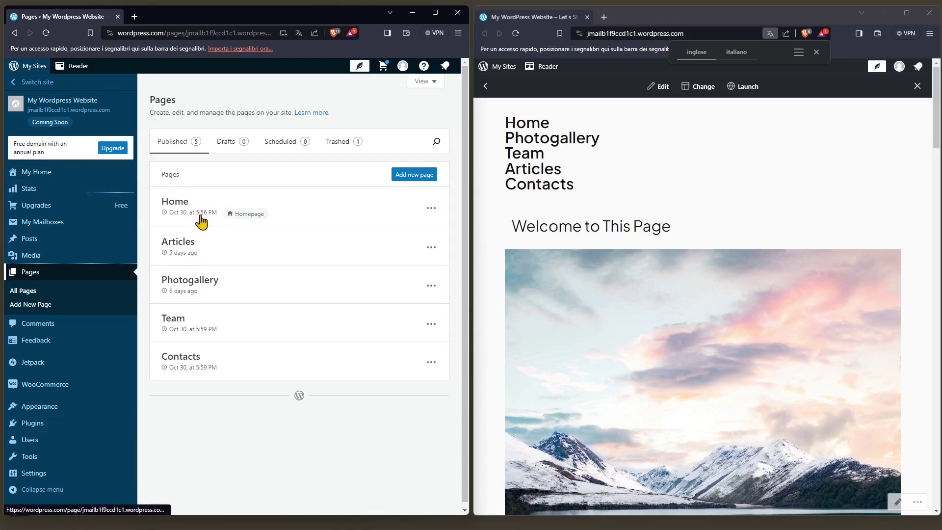
{"action": "left_click", "coordinate": [430, 208]}
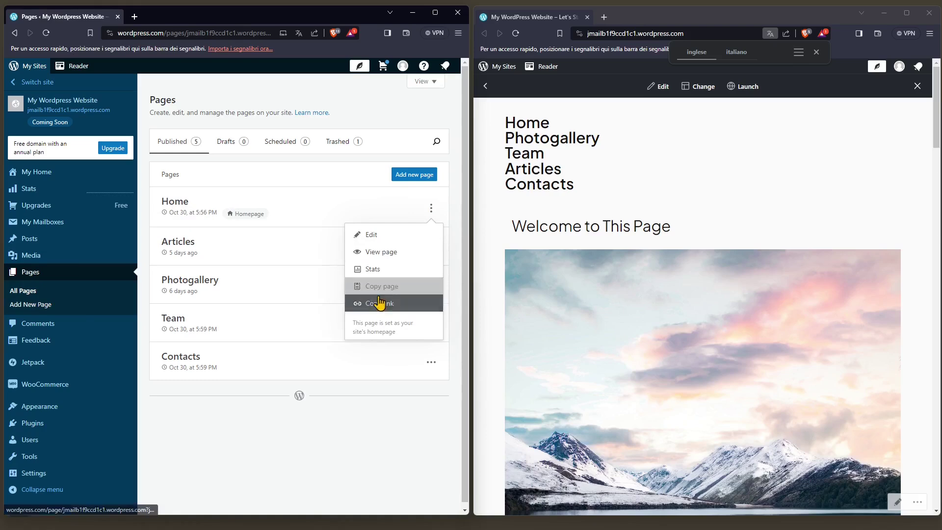
{"action": "left_click", "coordinate": [375, 241]}
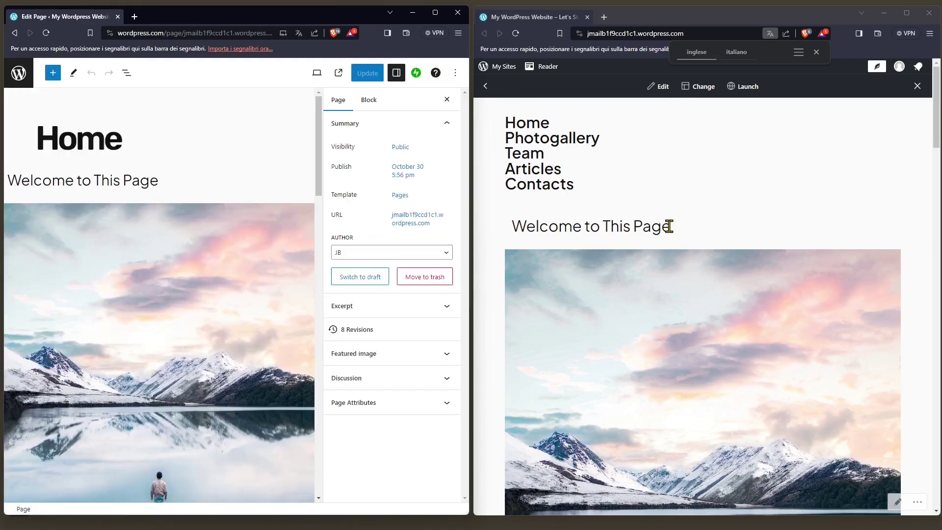
Step: Change the Home page's opening paragraph to "Welcome to This Website" and update the page
{"action": "scroll", "coordinate": [766, 373], "scroll_direction": "down", "scroll_amount": 3}
{"action": "scroll", "coordinate": [757, 389], "scroll_direction": "up", "scroll_amount": 3}
{"action": "scroll", "coordinate": [689, 230], "scroll_direction": "down", "scroll_amount": 7}
{"action": "scroll", "coordinate": [675, 328], "scroll_direction": "up", "scroll_amount": 10}
{"action": "left_click", "coordinate": [78, 178]}
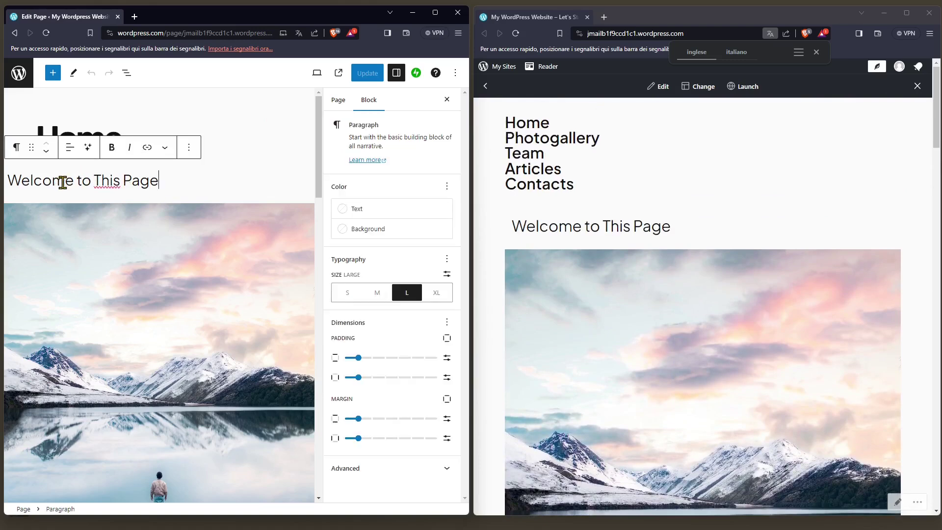
{"action": "left_click_drag", "start_coordinate": [19, 181], "coordinate": [156, 181]}
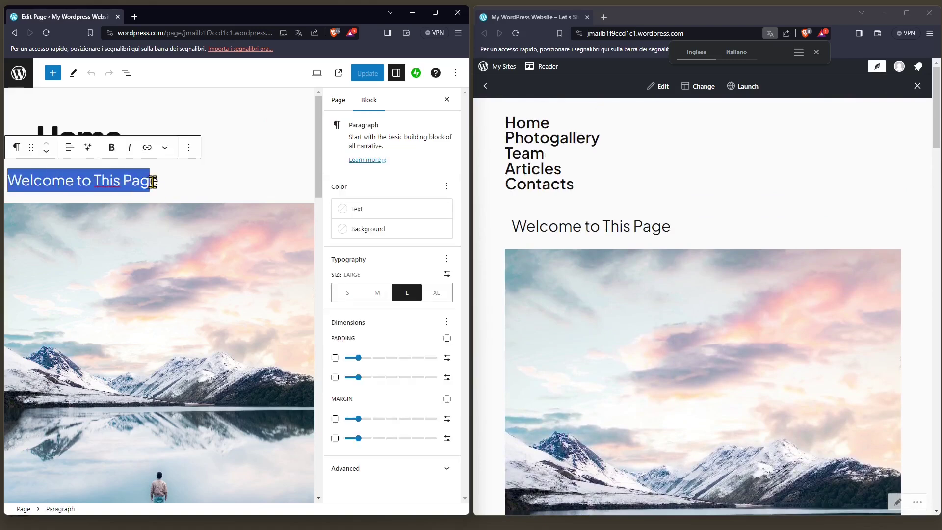
{"action": "left_click", "coordinate": [149, 181]}
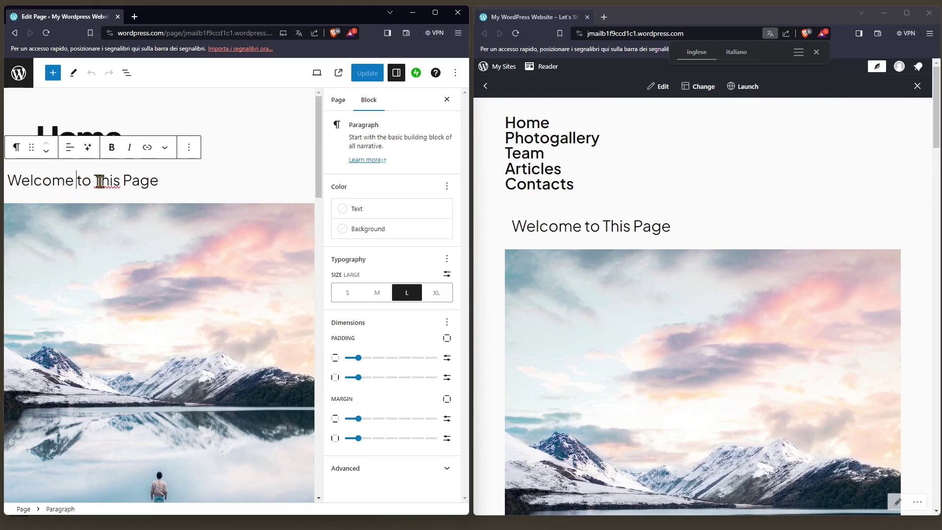
{"action": "left_click_drag", "start_coordinate": [99, 182], "coordinate": [189, 188]}
{"action": "type", "text": "his "}
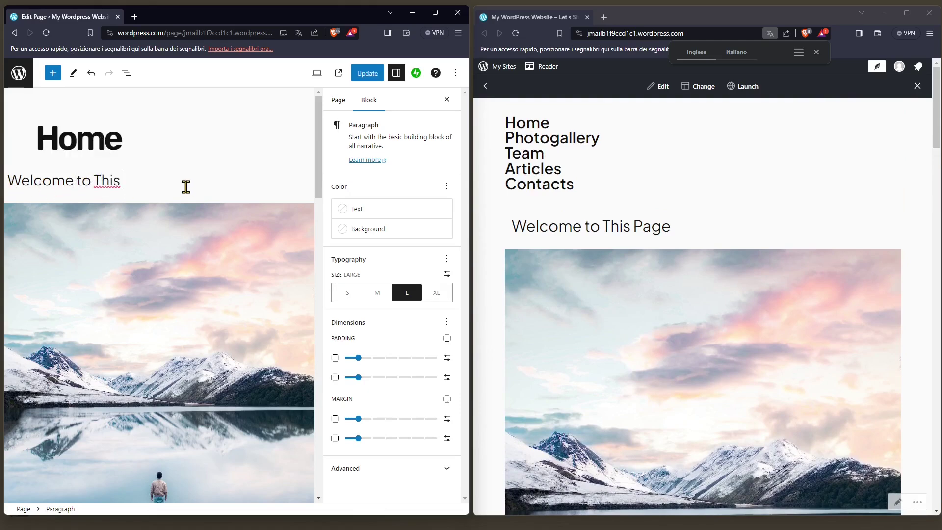
{"action": "type", "text": "i"}
{"action": "key", "text": "BackSpace"}
{"action": "key", "text": "BackSpace"}
{"action": "type", "text": "ite"}
{"action": "left_click", "coordinate": [367, 73]}
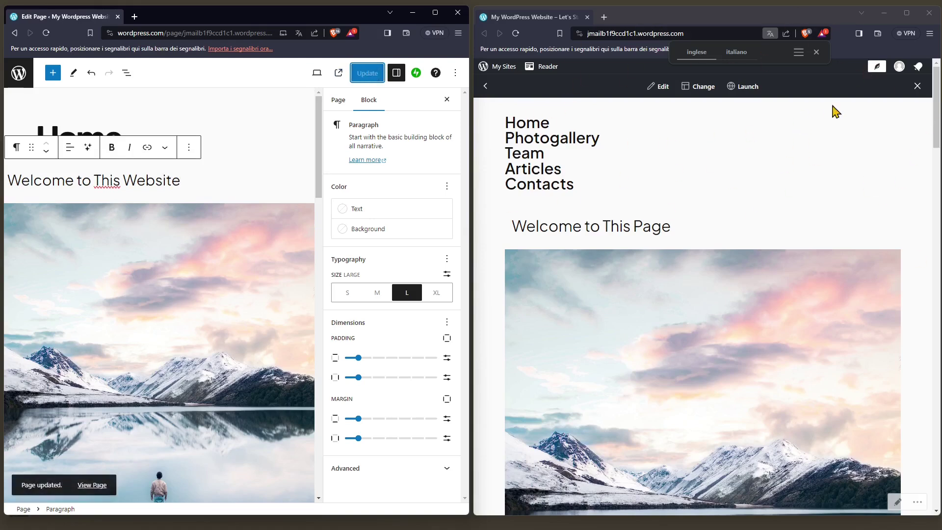
Step: Dismiss the site editing bar above the live homepage and return to the page editor
{"action": "left_click", "coordinate": [917, 88]}
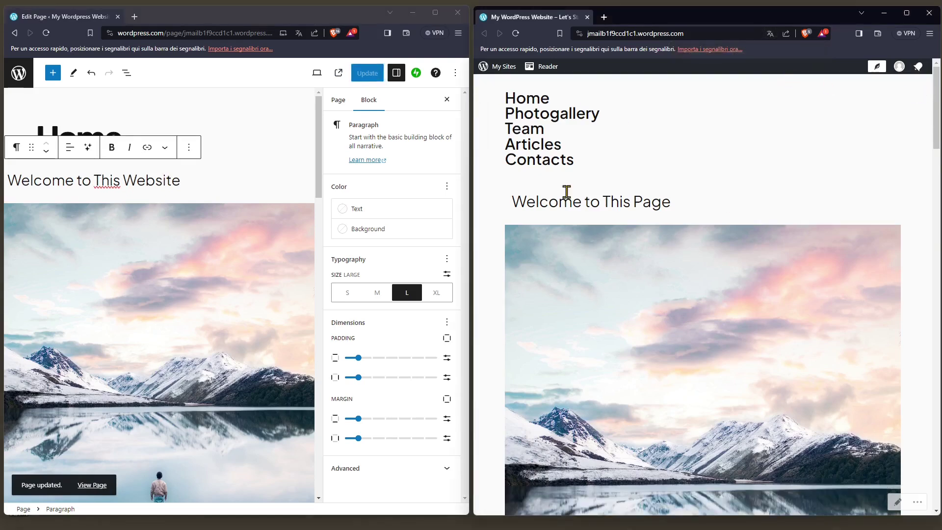
{"action": "left_click", "coordinate": [286, 137]}
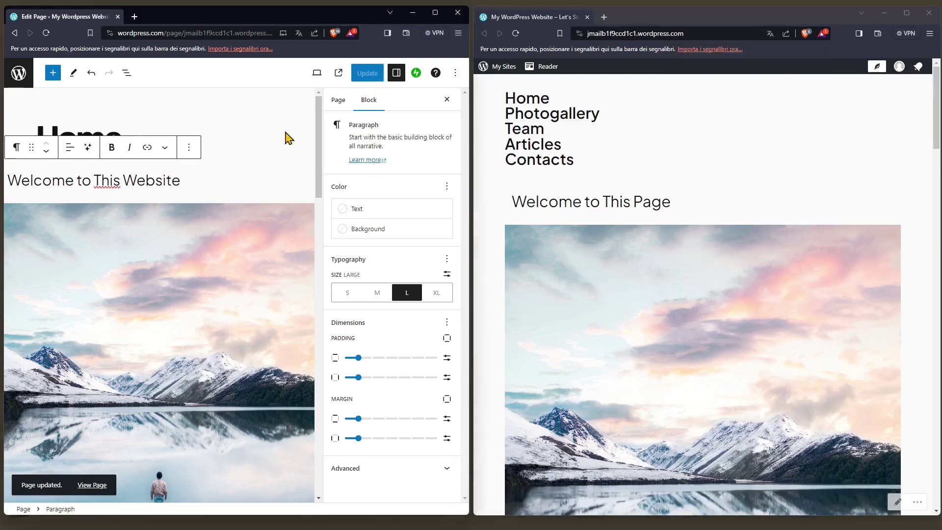
Step: Look through the Home page's images in the editor and select the page title
{"action": "scroll", "coordinate": [128, 295], "scroll_direction": "down", "scroll_amount": 10}
{"action": "scroll", "coordinate": [127, 346], "scroll_direction": "down", "scroll_amount": 12}
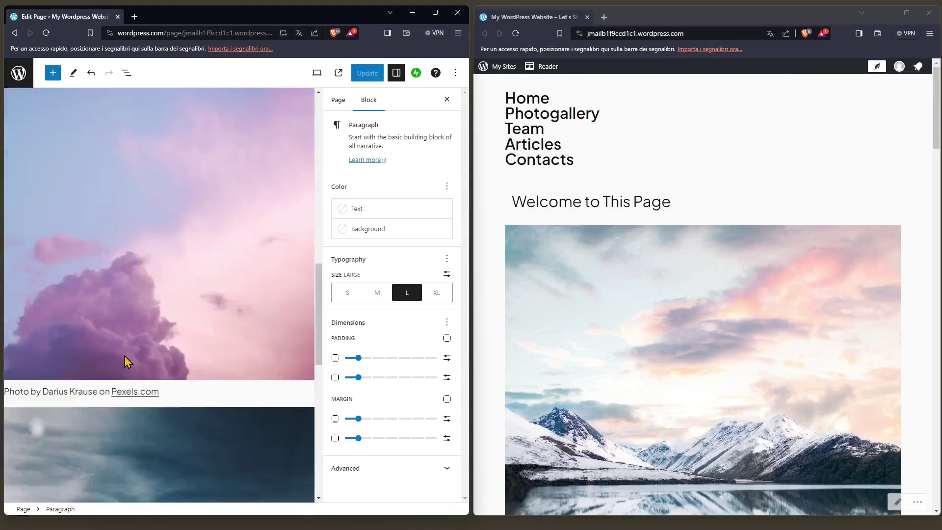
{"action": "scroll", "coordinate": [154, 422], "scroll_direction": "up", "scroll_amount": 6}
{"action": "scroll", "coordinate": [157, 422], "scroll_direction": "up", "scroll_amount": 8}
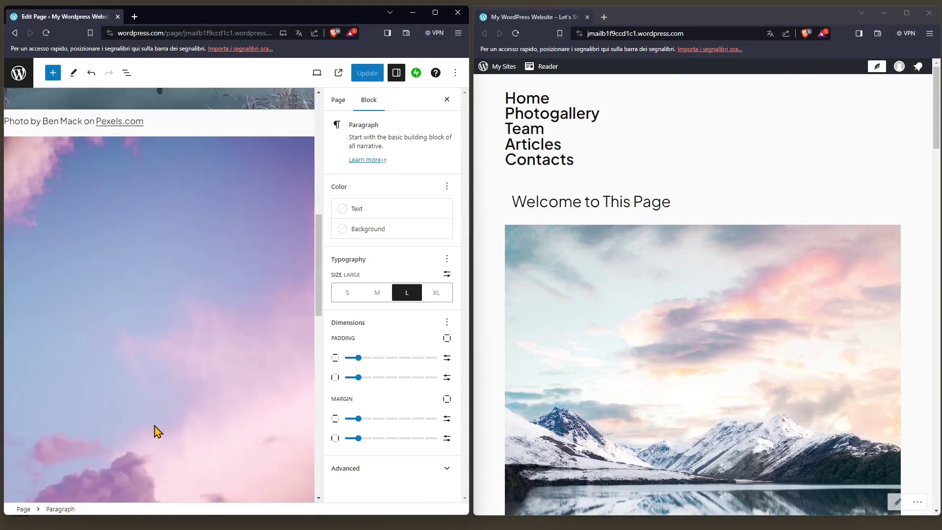
{"action": "left_click", "coordinate": [118, 128]}
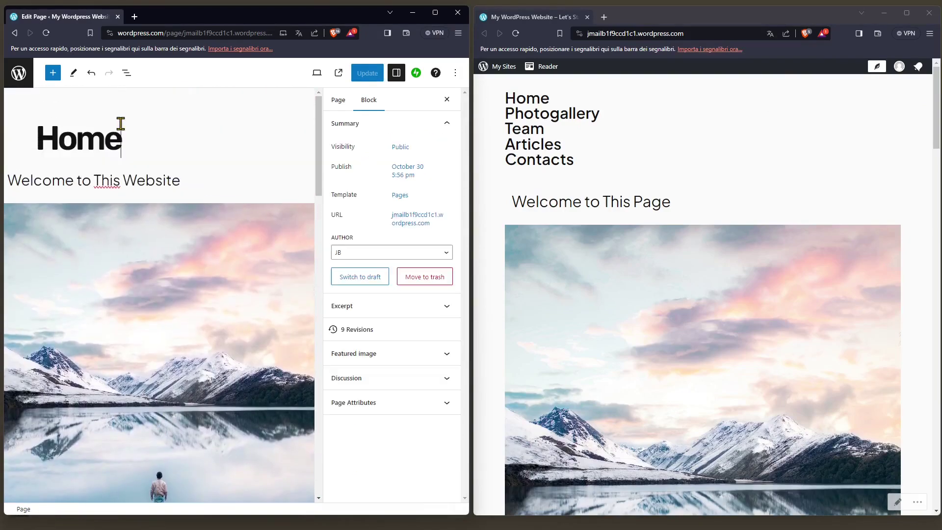
{"action": "double_click", "coordinate": [84, 146]}
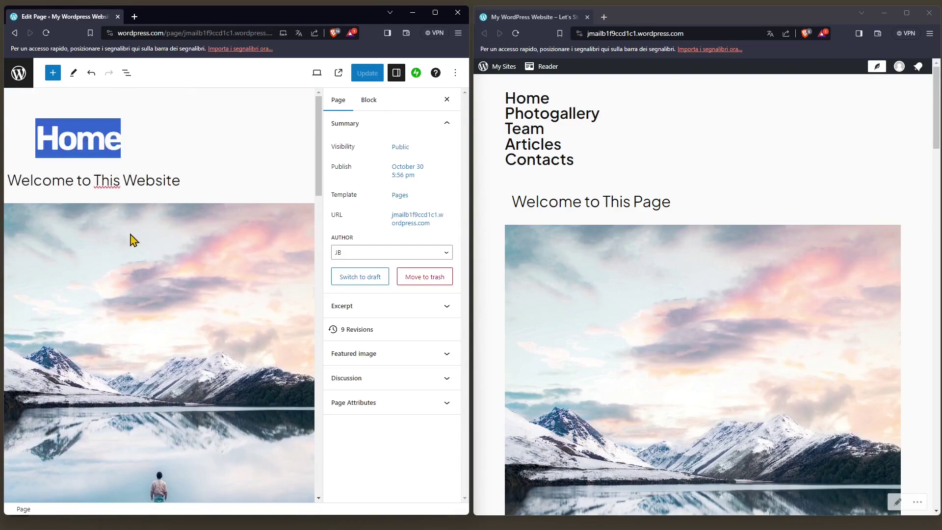
Step: Look through the Home page's settings and examine its featured image
{"action": "left_click", "coordinate": [70, 188]}
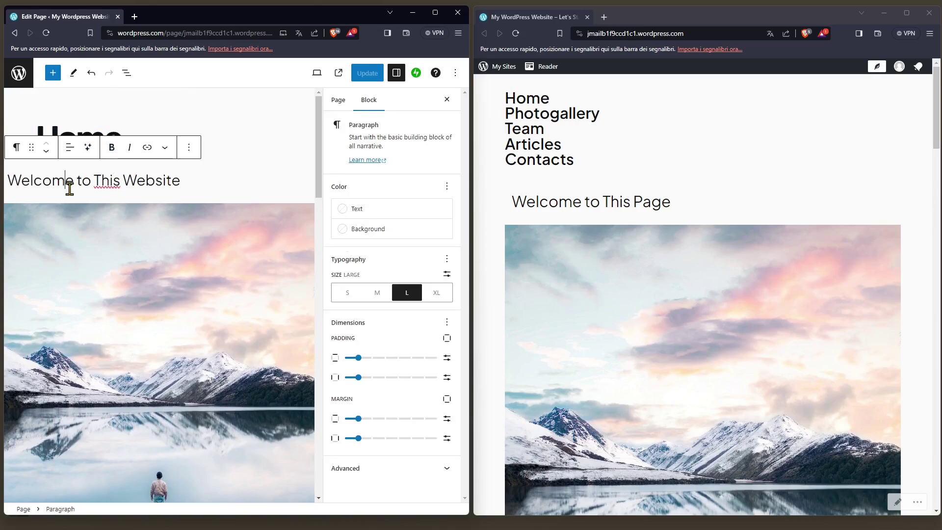
{"action": "left_click", "coordinate": [96, 126]}
{"action": "key", "text": "Home"}
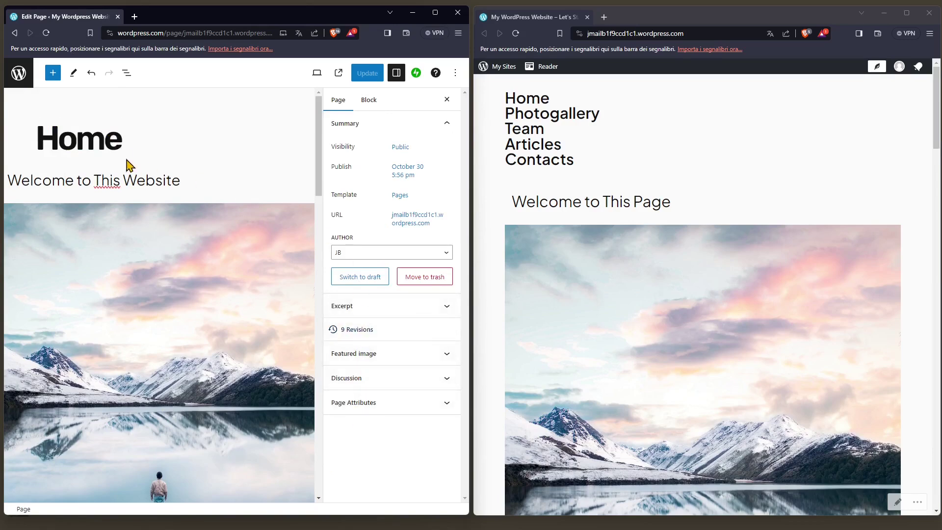
{"action": "double_click", "coordinate": [88, 144]}
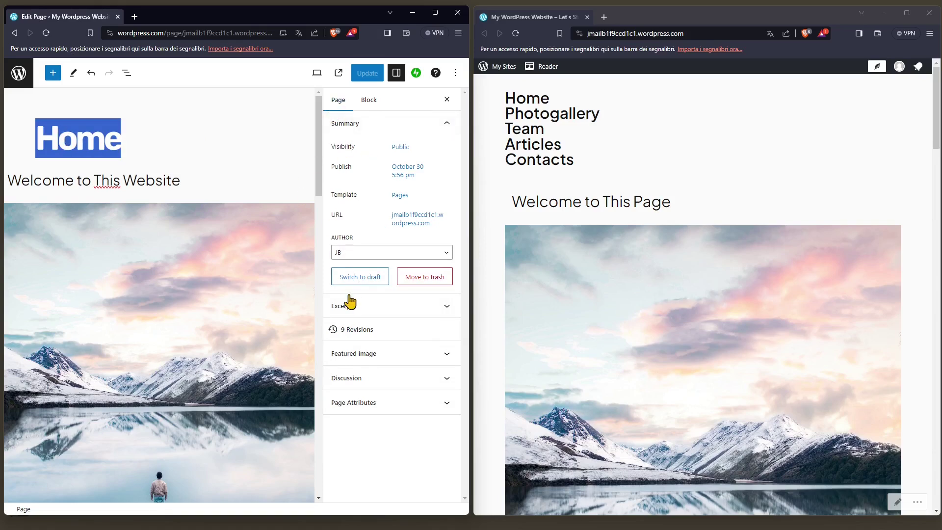
{"action": "left_click", "coordinate": [342, 307]}
{"action": "left_click", "coordinate": [343, 307]}
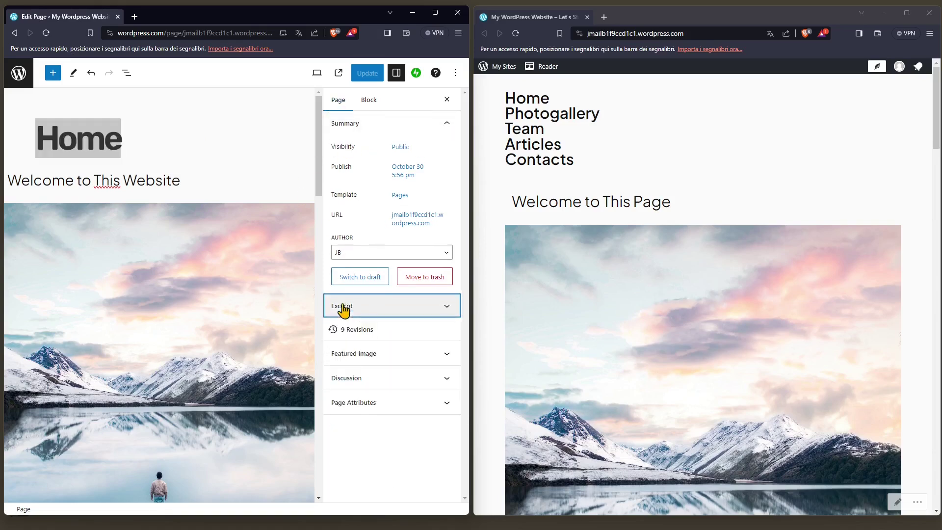
{"action": "left_click", "coordinate": [345, 363]}
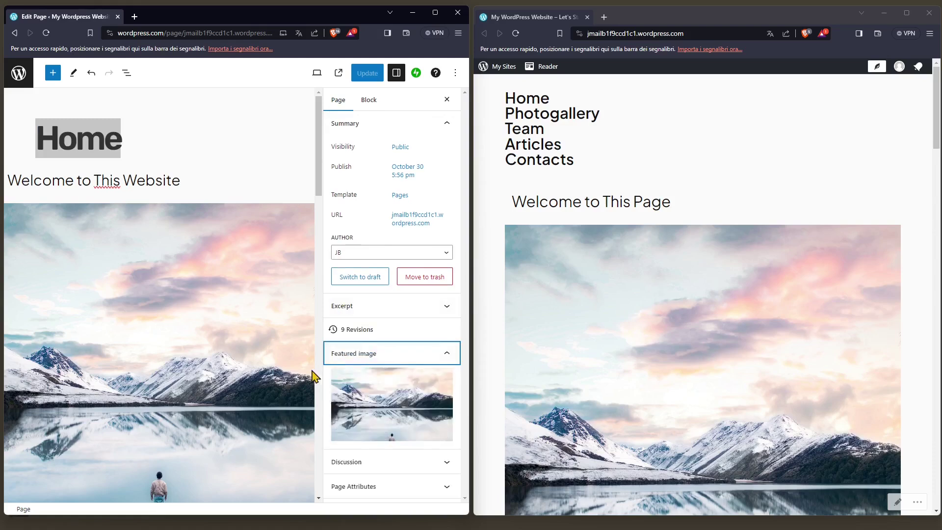
{"action": "left_click", "coordinate": [344, 360]}
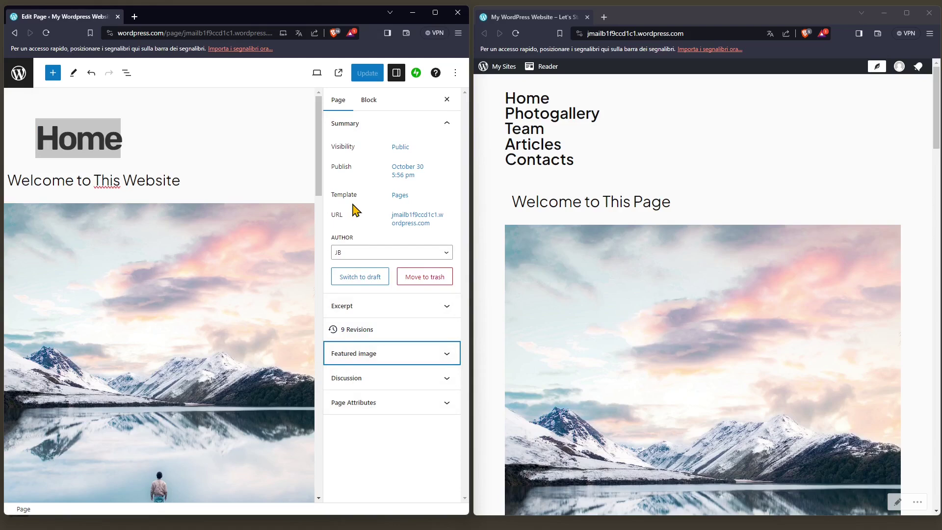
Step: Select the "Welcome to This Website" paragraph and compare the page settings with the paragraph's block settings
{"action": "left_click", "coordinate": [61, 181]}
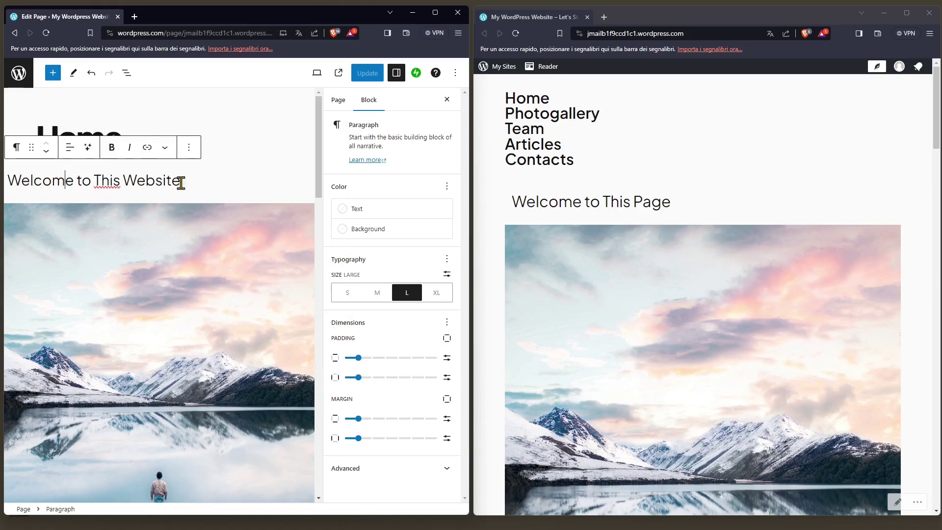
{"action": "left_click_drag", "start_coordinate": [186, 182], "coordinate": [71, 191]}
{"action": "triple_click", "coordinate": [76, 193]}
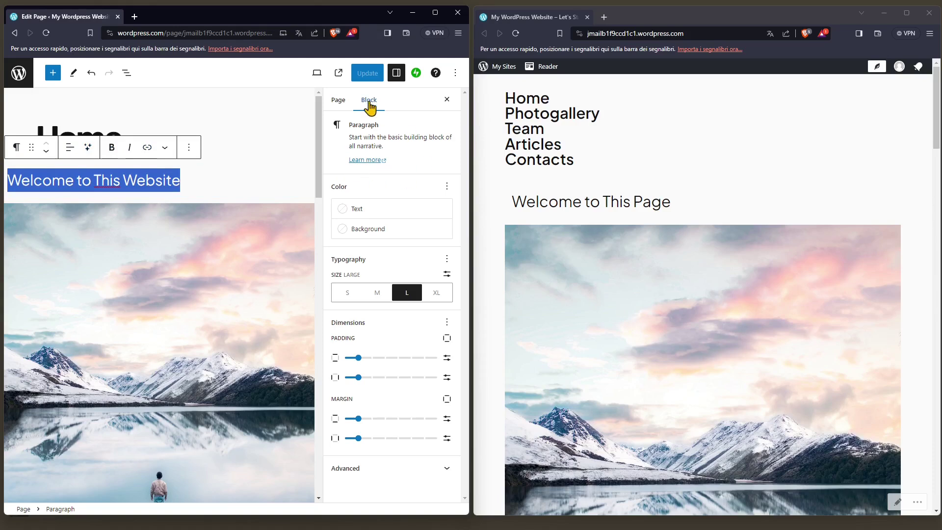
{"action": "left_click", "coordinate": [336, 103]}
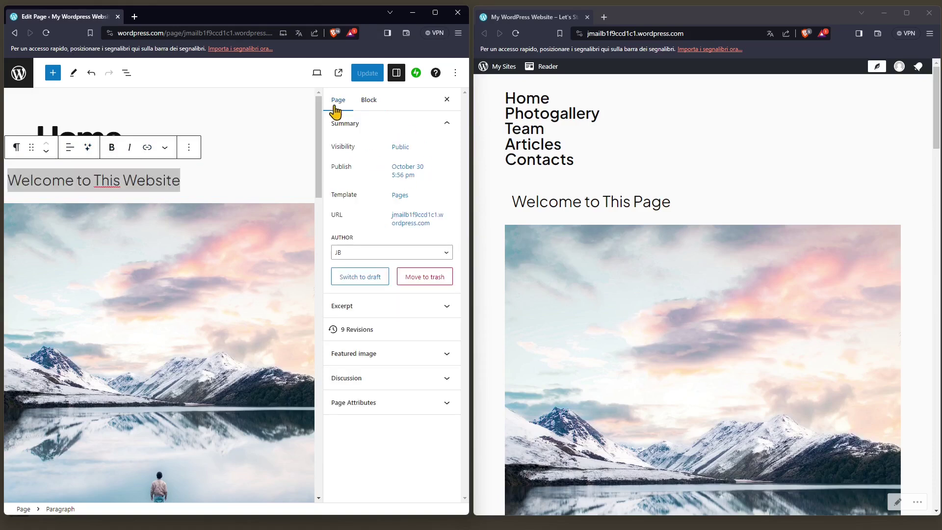
{"action": "left_click", "coordinate": [370, 104]}
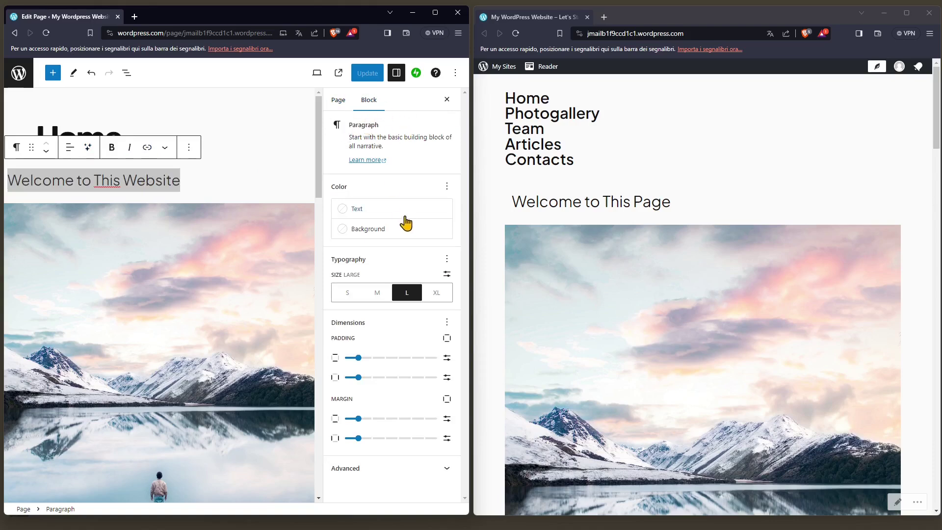
Step: Try Luminous vivid orange and Light green cyan as the welcome paragraph's text color
{"action": "left_click", "coordinate": [357, 211]}
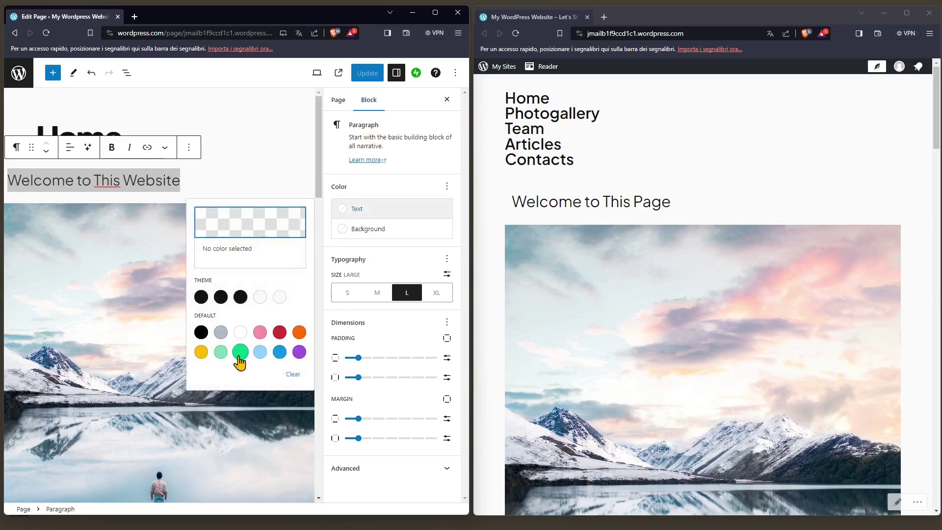
{"action": "left_click", "coordinate": [300, 335]}
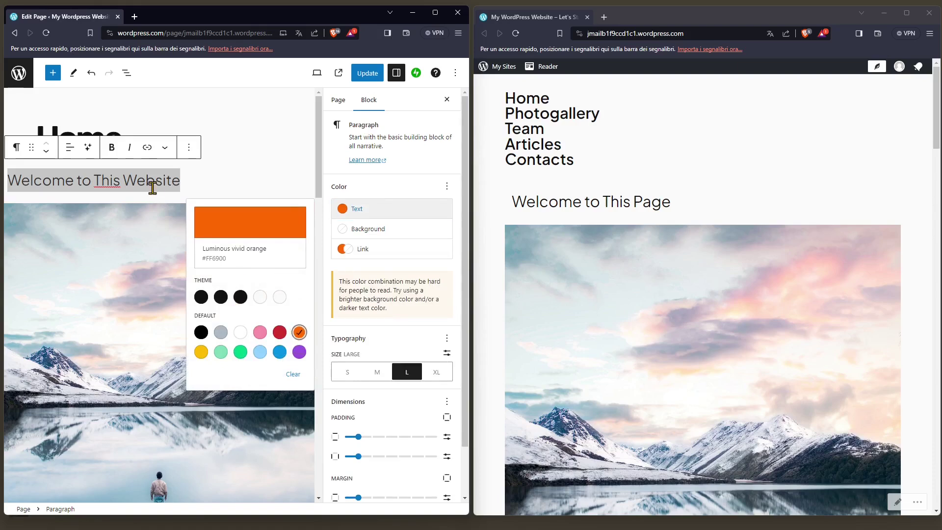
{"action": "left_click", "coordinate": [222, 354]}
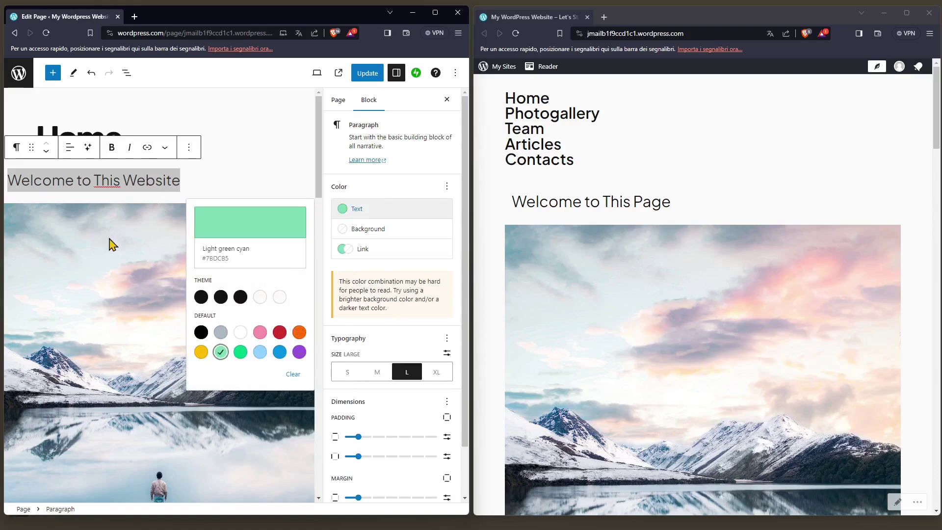
Step: Set the welcome paragraph's text color to Luminous vivid orange, update the page and reload the live homepage
{"action": "left_click", "coordinate": [197, 178]}
{"action": "left_click_drag", "start_coordinate": [180, 195], "coordinate": [13, 184]}
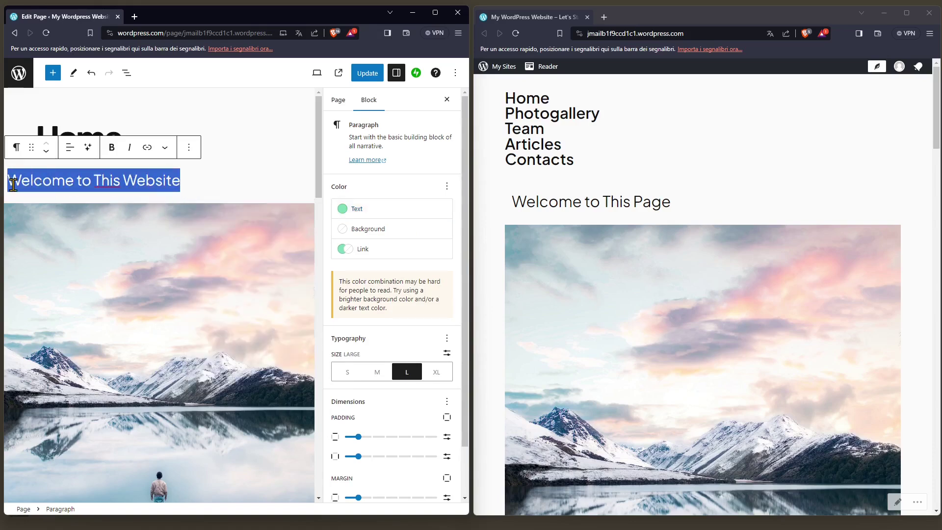
{"action": "left_click", "coordinate": [348, 210]}
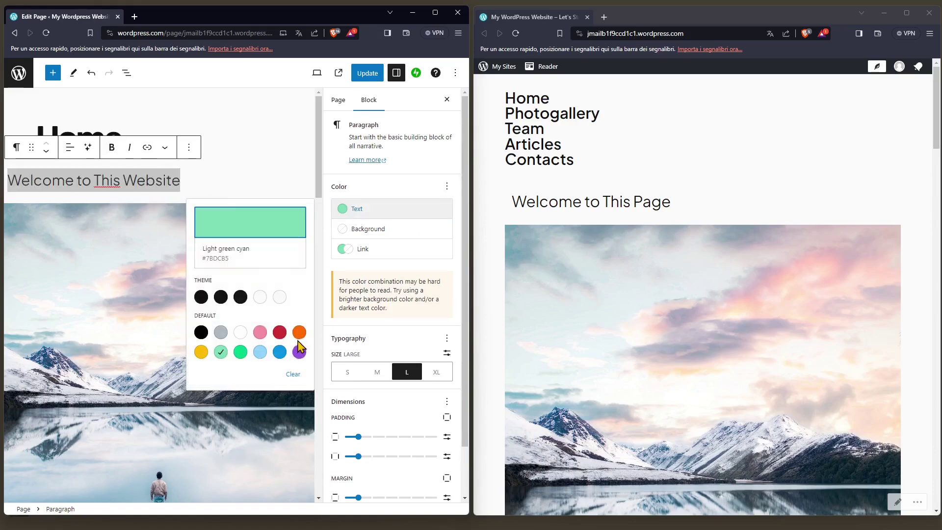
{"action": "left_click", "coordinate": [299, 332]}
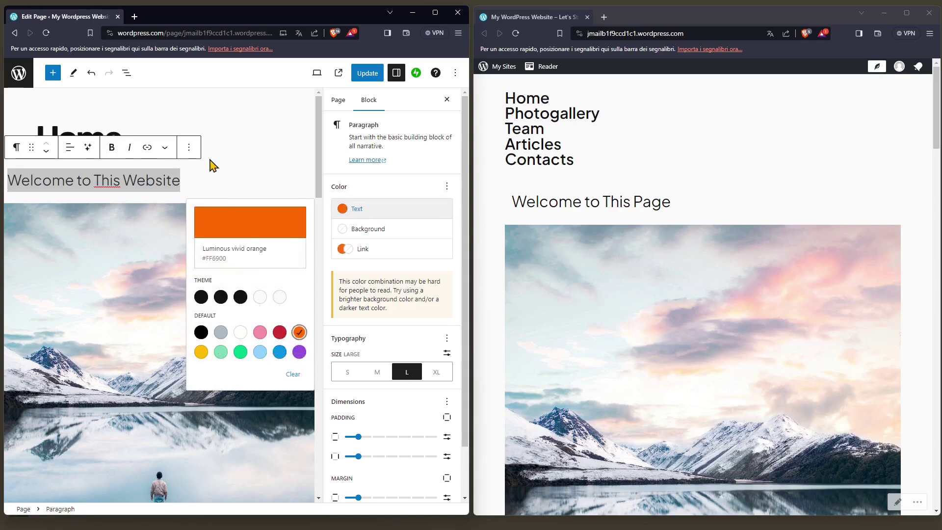
{"action": "left_click", "coordinate": [211, 165]}
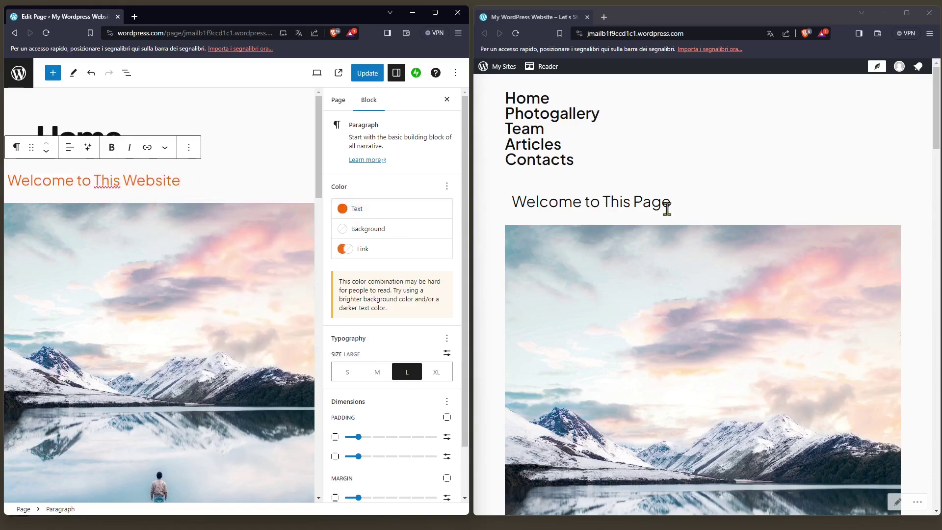
{"action": "left_click", "coordinate": [364, 74]}
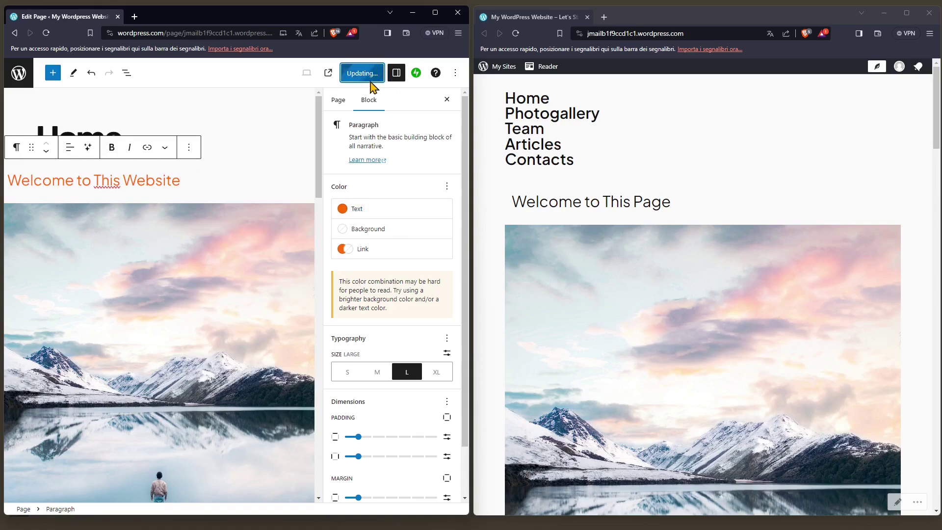
{"action": "left_click", "coordinate": [515, 33]}
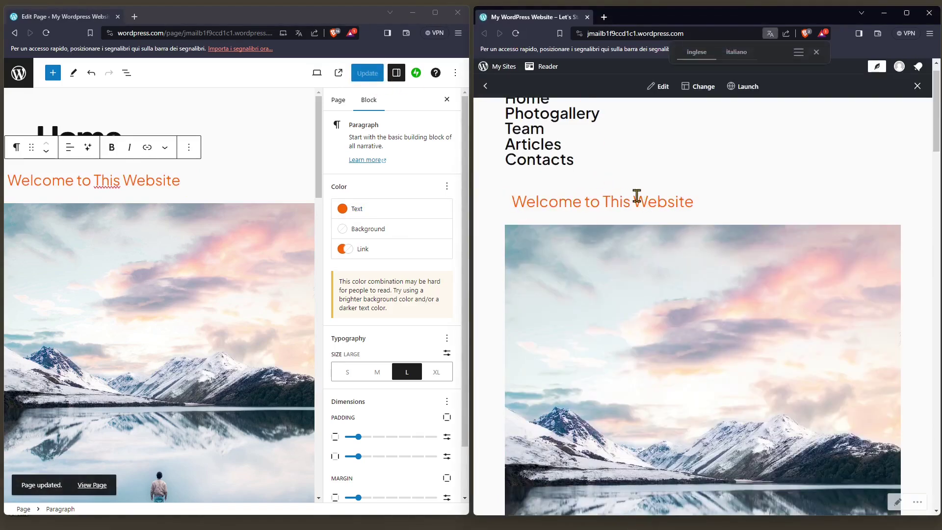
Step: Give the welcome paragraph a Cyan bluish gray background, update the page and check it on the reloaded live homepage
{"action": "left_click", "coordinate": [356, 231]}
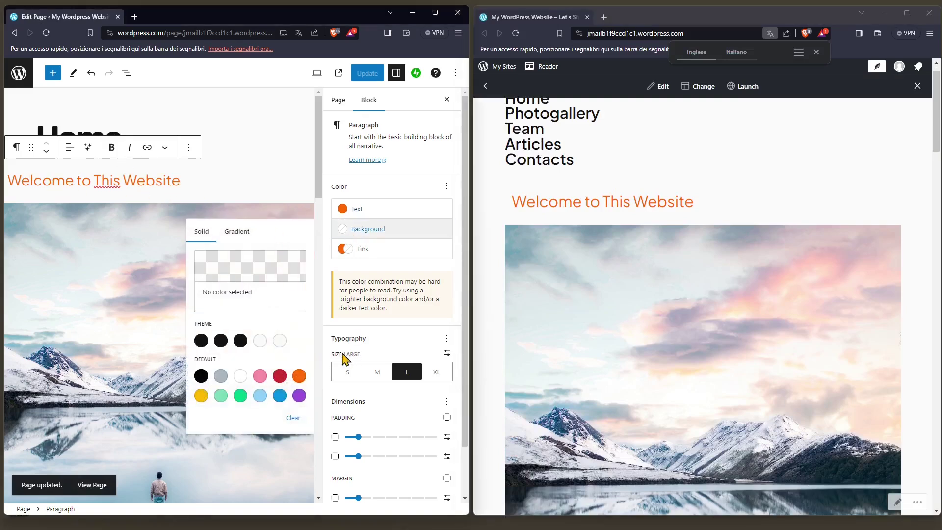
{"action": "left_click", "coordinate": [220, 376]}
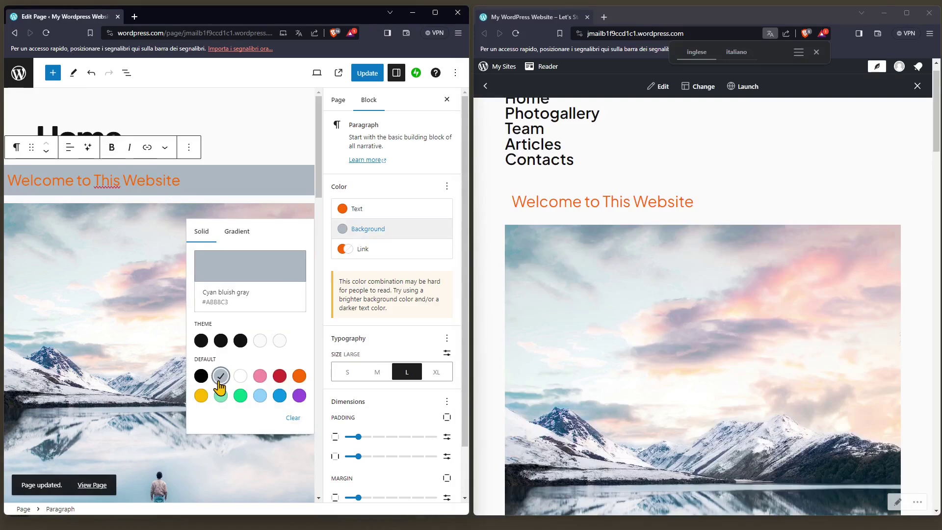
{"action": "left_click", "coordinate": [365, 74]}
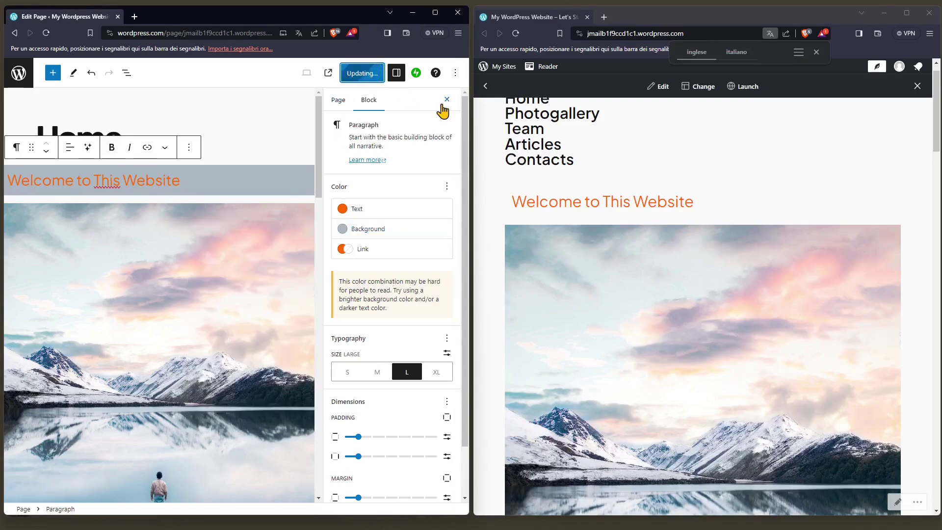
{"action": "left_click", "coordinate": [515, 33]}
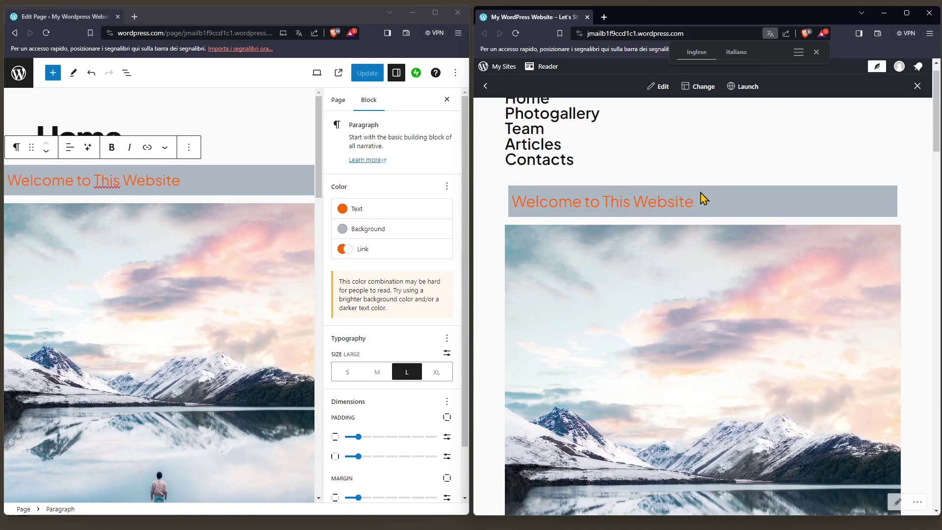
{"action": "left_click_drag", "start_coordinate": [512, 201], "coordinate": [694, 201]}
{"action": "left_click", "coordinate": [704, 162]}
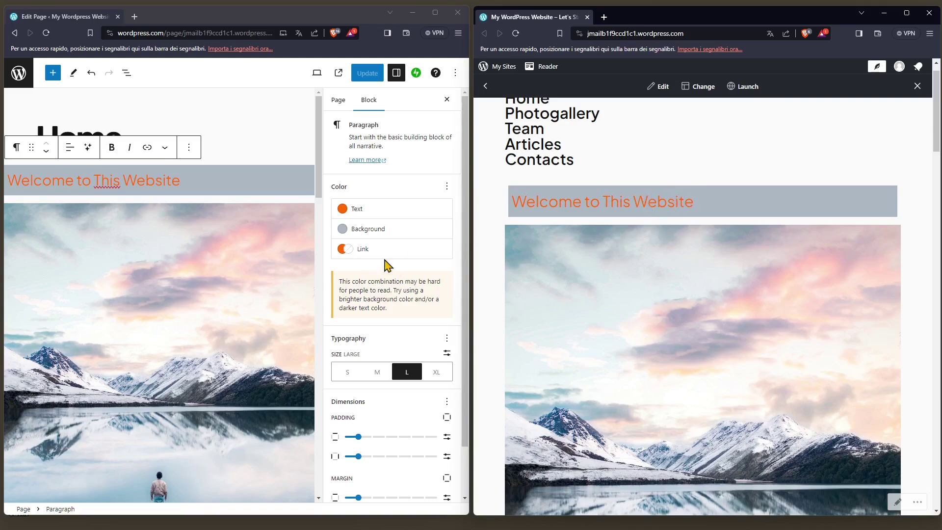
Step: Try a black background on the welcome paragraph, then switch it back to Cyan bluish gray
{"action": "left_click", "coordinate": [360, 229]}
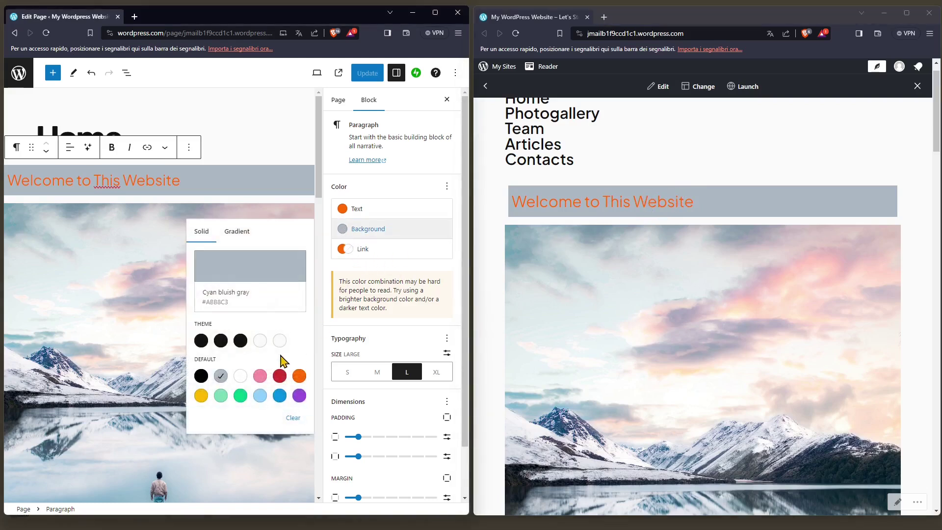
{"action": "left_click", "coordinate": [201, 376]}
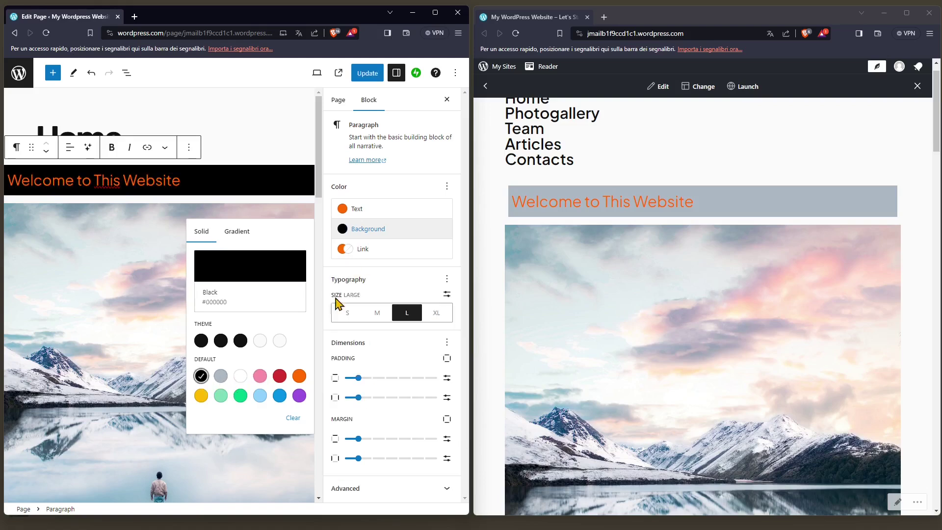
{"action": "left_click", "coordinate": [217, 382]}
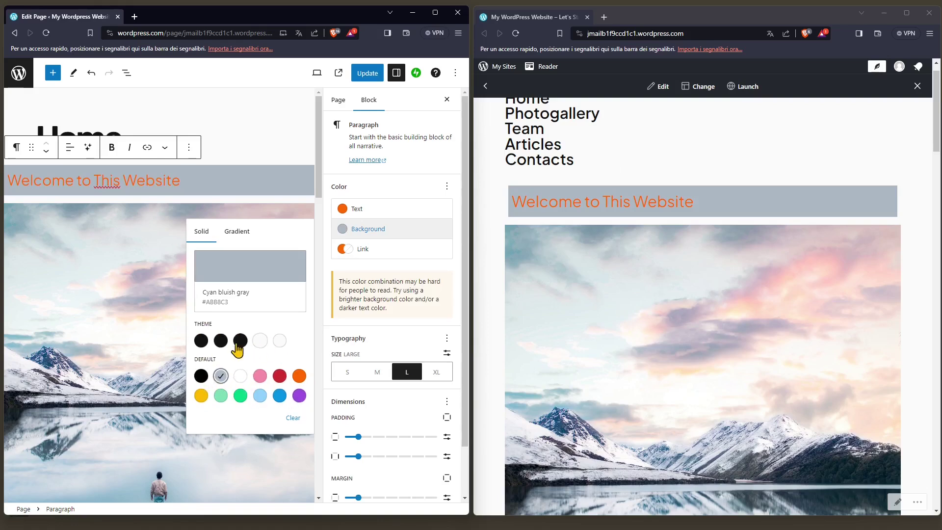
Step: Set the welcome paragraph's background to the custom light gray #EDEBEB, update the page and reload the live homepage
{"action": "left_click", "coordinate": [247, 277]}
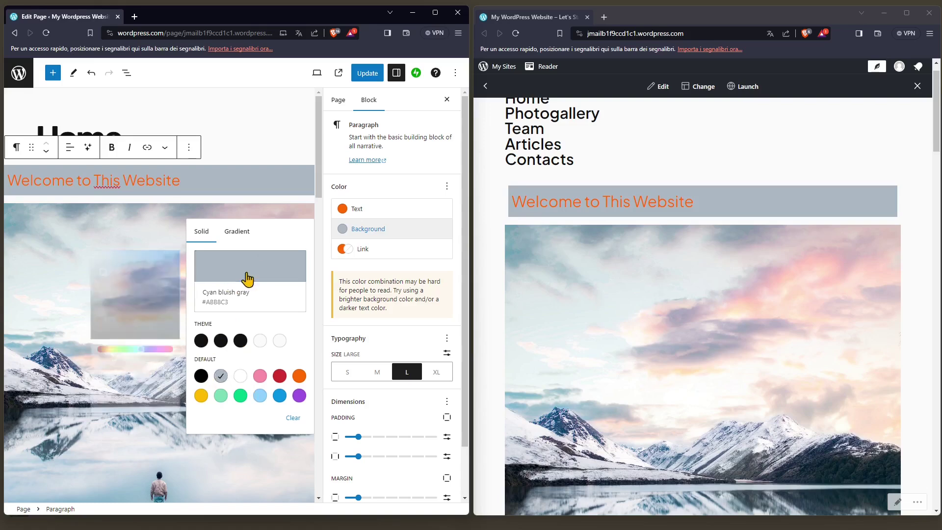
{"action": "left_click_drag", "start_coordinate": [86, 294], "coordinate": [75, 259]}
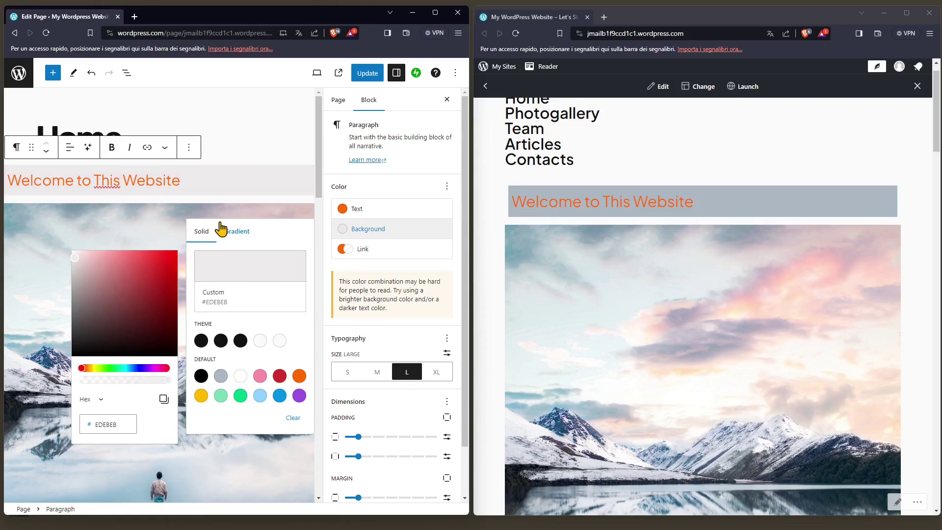
{"action": "left_click", "coordinate": [249, 150]}
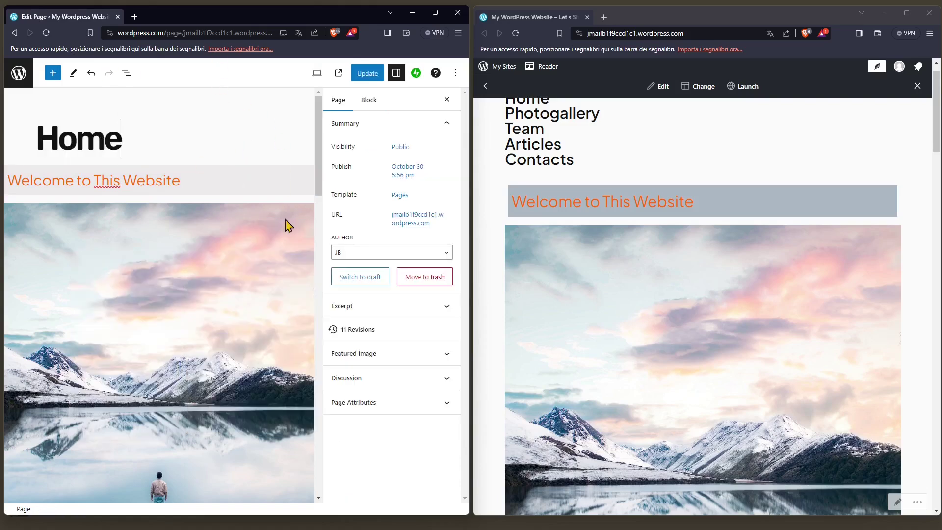
{"action": "left_click", "coordinate": [375, 76]}
{"action": "left_click", "coordinate": [515, 33]}
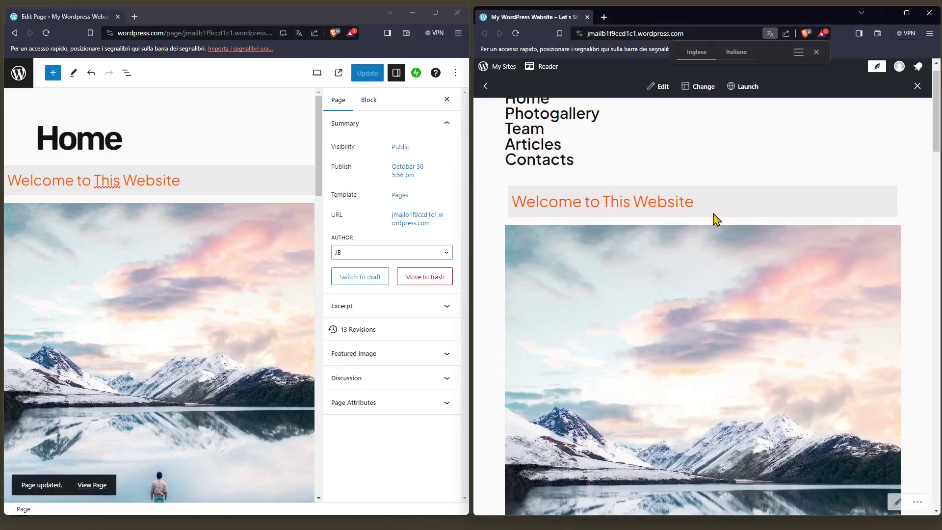
{"action": "double_click", "coordinate": [150, 183]}
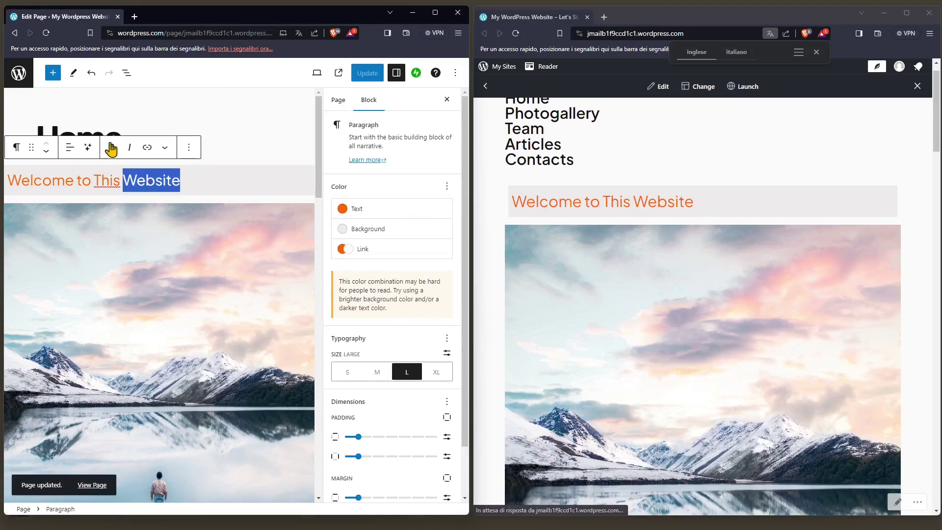
{"action": "left_click", "coordinate": [148, 148]}
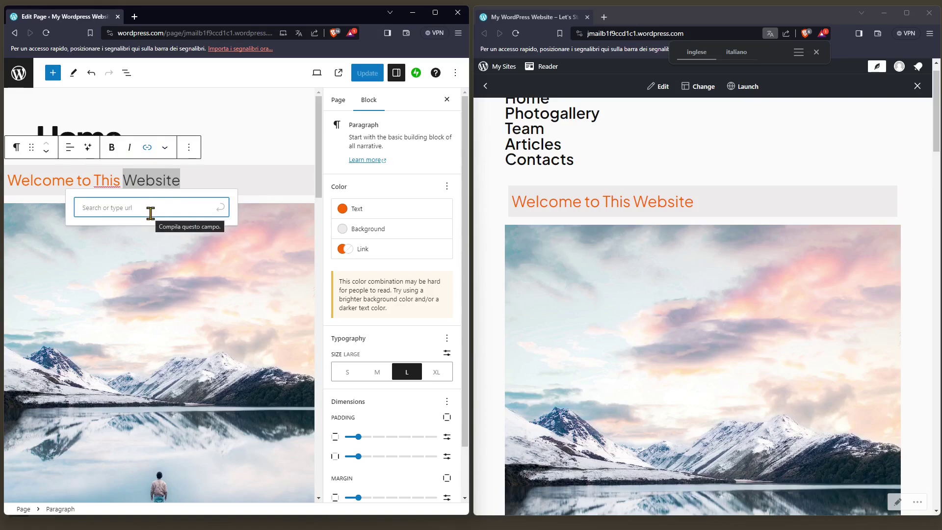
{"action": "type", "text": "#"}
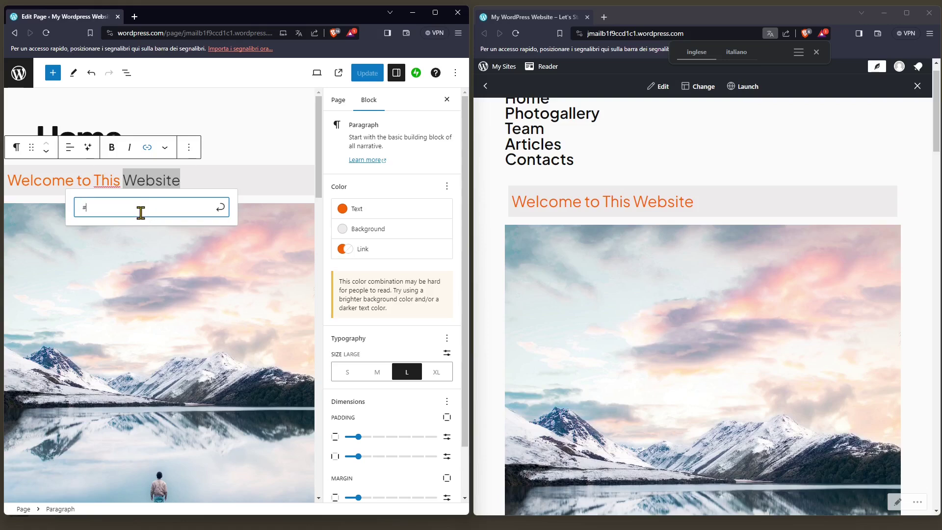
{"action": "double_click", "coordinate": [84, 208]}
{"action": "left_click", "coordinate": [204, 176]}
Step: Link the word "Website" in the welcome paragraph to the placeholder URL "#"
{"action": "left_click_drag", "start_coordinate": [183, 180], "coordinate": [125, 182]}
{"action": "left_click", "coordinate": [140, 154]}
{"action": "type", "text": "#"}
{"action": "key", "text": "Return"}
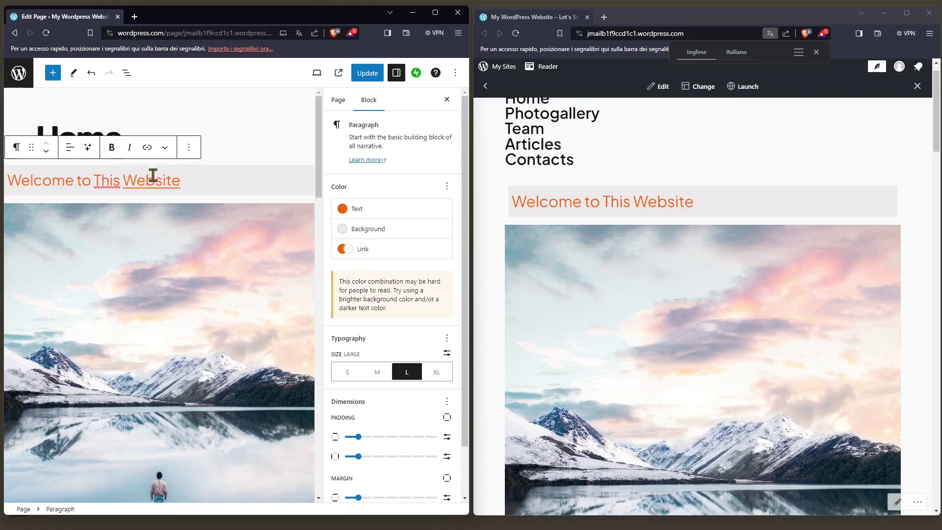
Step: Set the welcome paragraph's link color to Vivid green cyan, update the page and reload the live homepage
{"action": "left_click", "coordinate": [343, 254]}
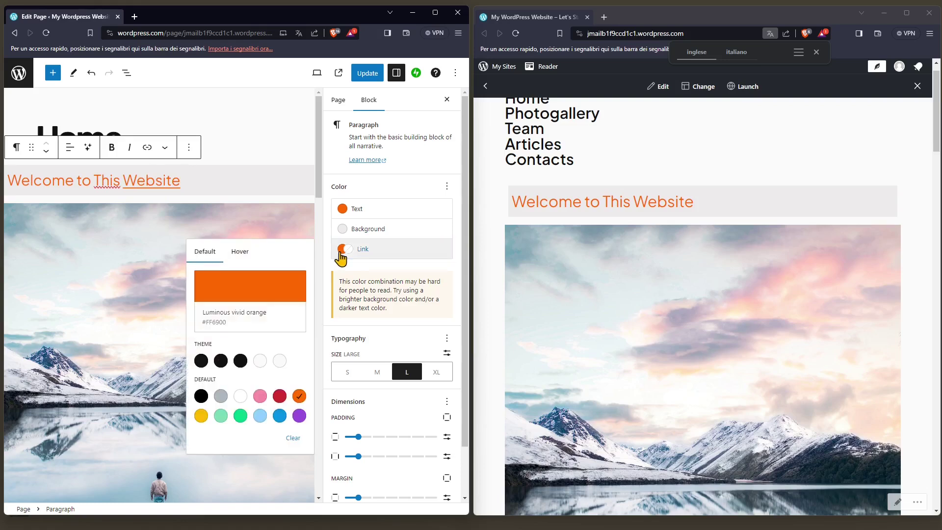
{"action": "left_click", "coordinate": [280, 397]}
{"action": "left_click", "coordinate": [279, 416]}
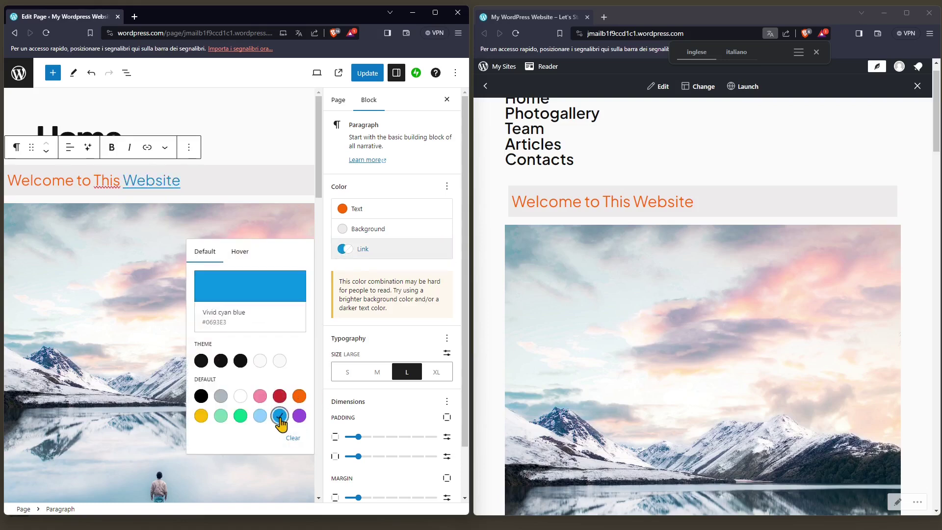
{"action": "left_click", "coordinate": [241, 416]}
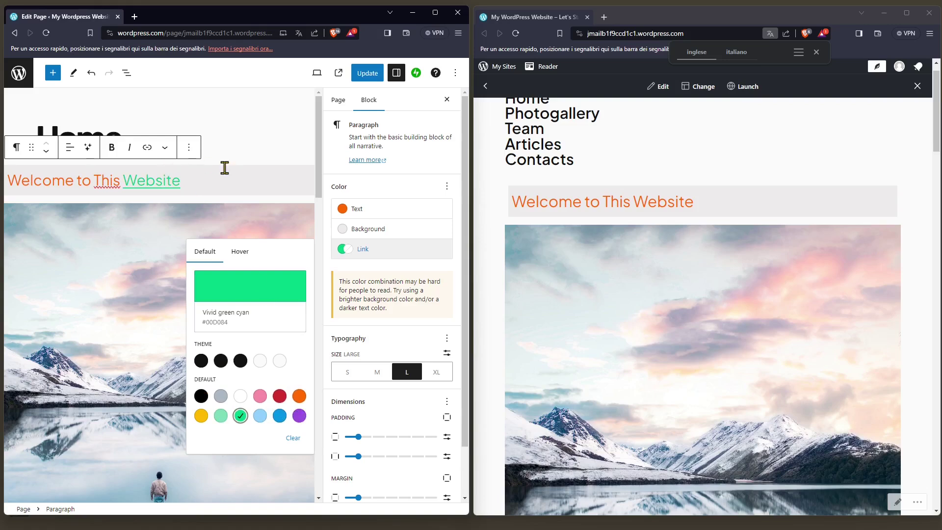
{"action": "left_click", "coordinate": [367, 73]}
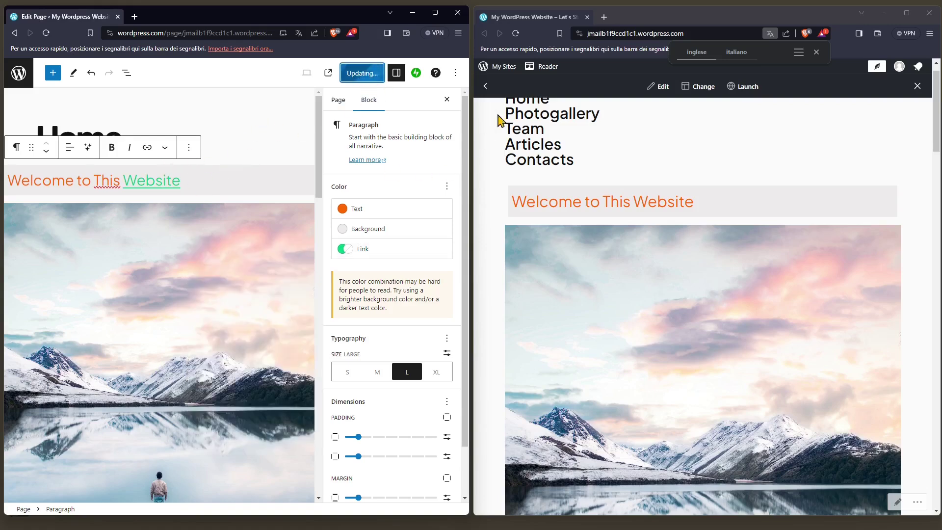
{"action": "left_click", "coordinate": [515, 35]}
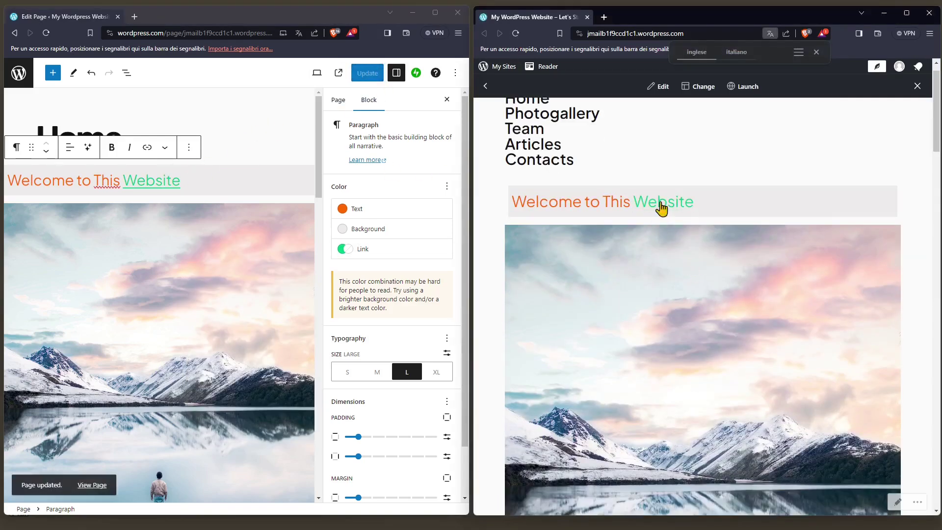
Step: Test the "Website" link on the live homepage and check the address it leads to
{"action": "left_click", "coordinate": [663, 212]}
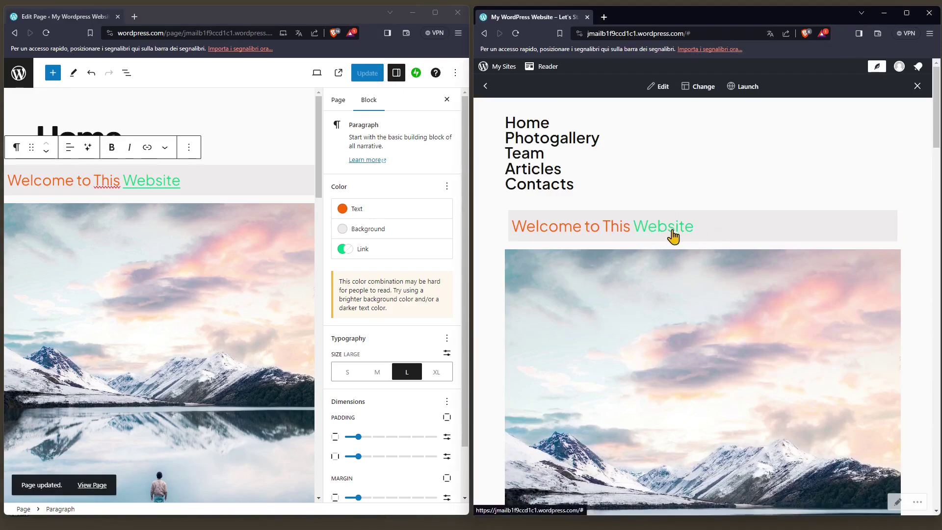
{"action": "left_click_drag", "start_coordinate": [692, 33], "coordinate": [681, 33]}
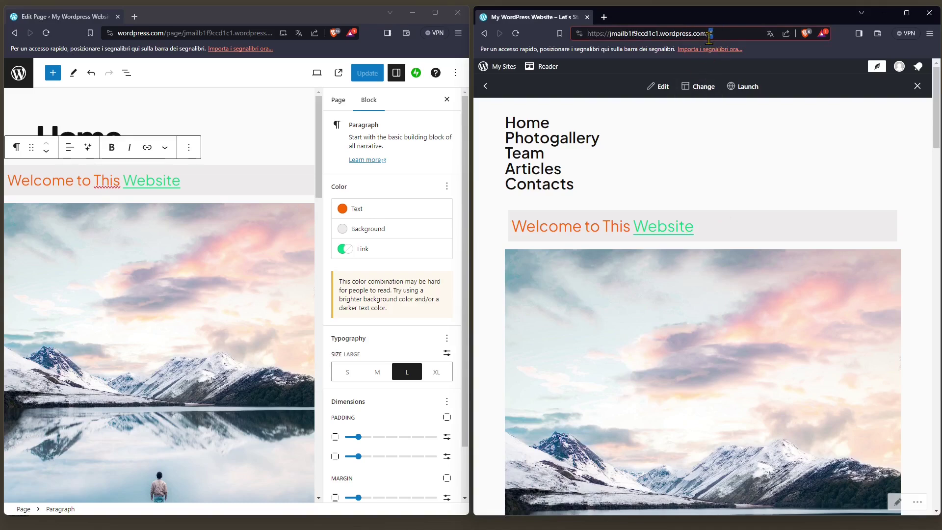
{"action": "left_click", "coordinate": [656, 211]}
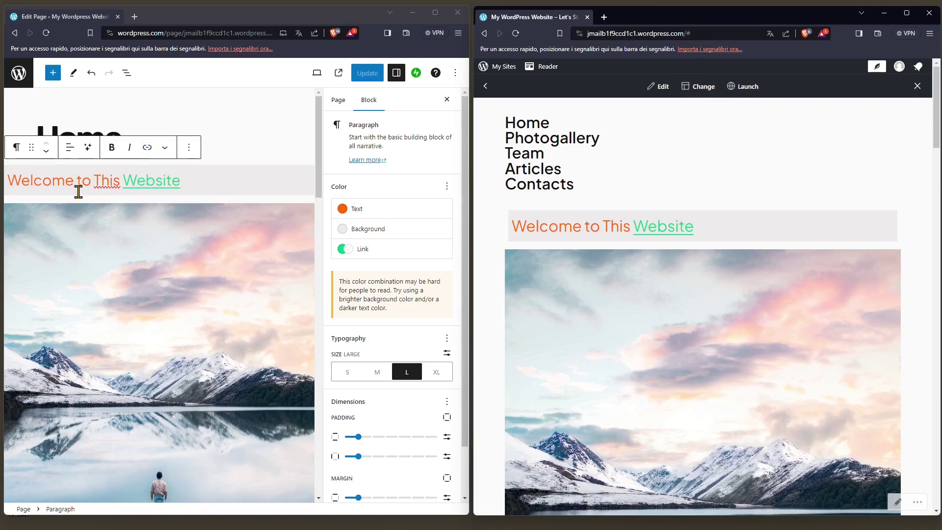
Step: Center the welcome paragraph and make the words "Welcome to This" bold and italic
{"action": "left_click_drag", "start_coordinate": [125, 183], "coordinate": [13, 190]}
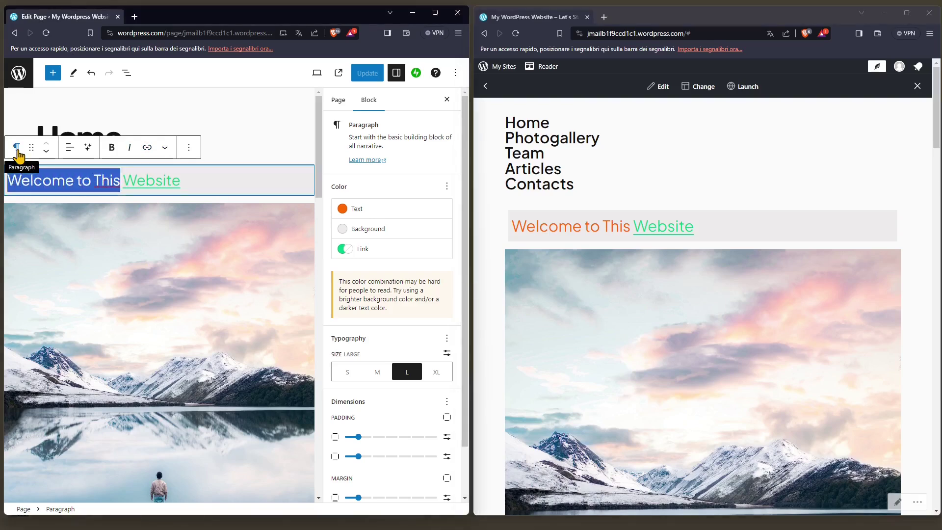
{"action": "left_click", "coordinate": [69, 153]}
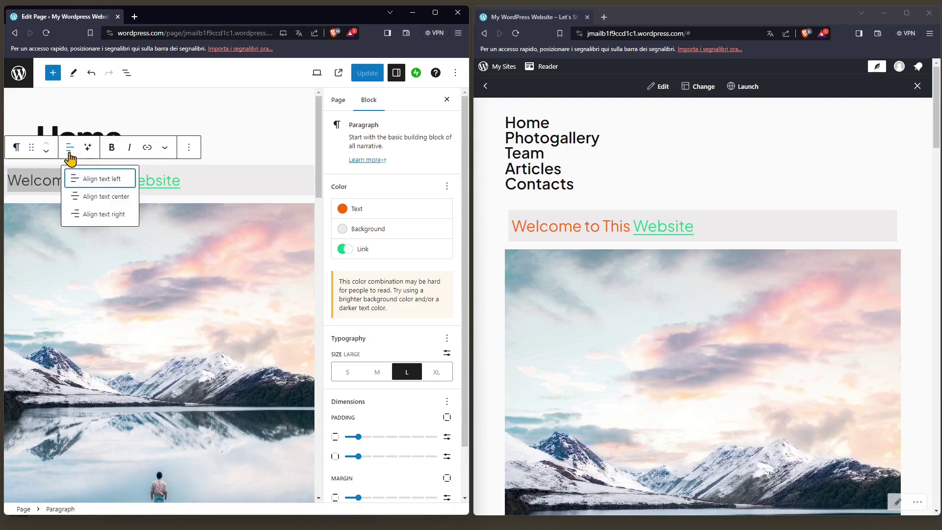
{"action": "left_click", "coordinate": [106, 196]}
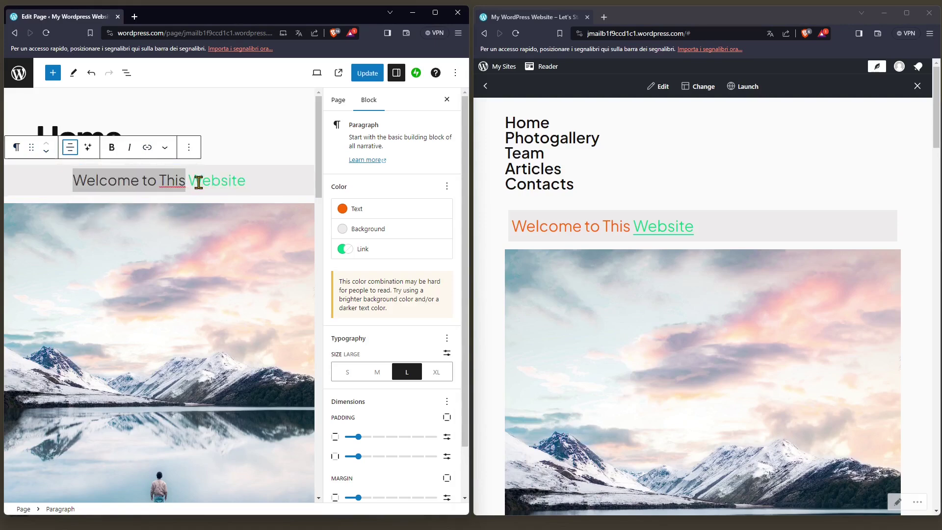
{"action": "left_click", "coordinate": [112, 149]}
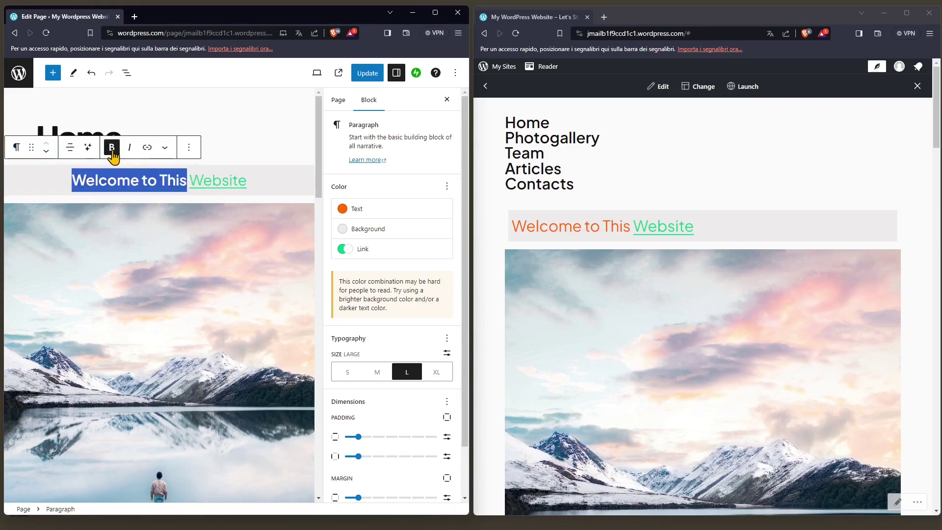
{"action": "left_click", "coordinate": [130, 148]}
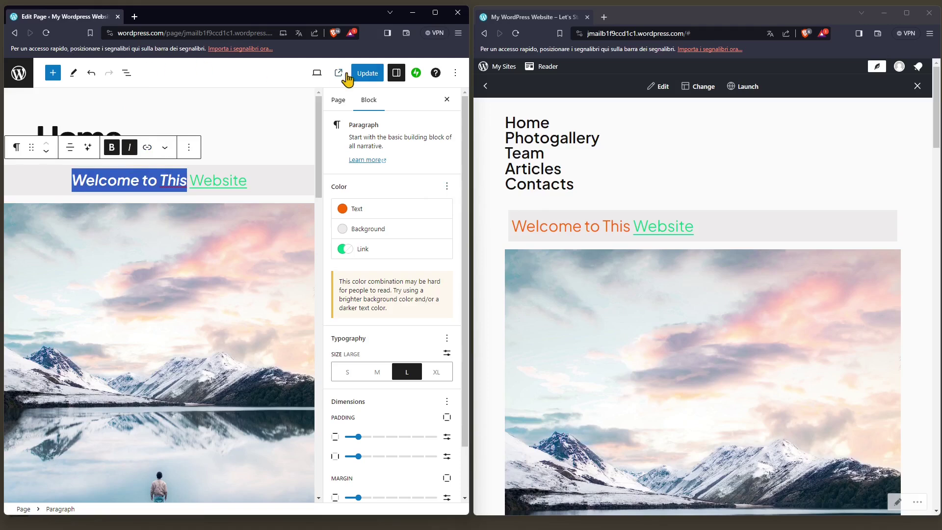
Step: Update the Home page and reload the live homepage to check the centered, restyled welcome text
{"action": "left_click", "coordinate": [367, 73]}
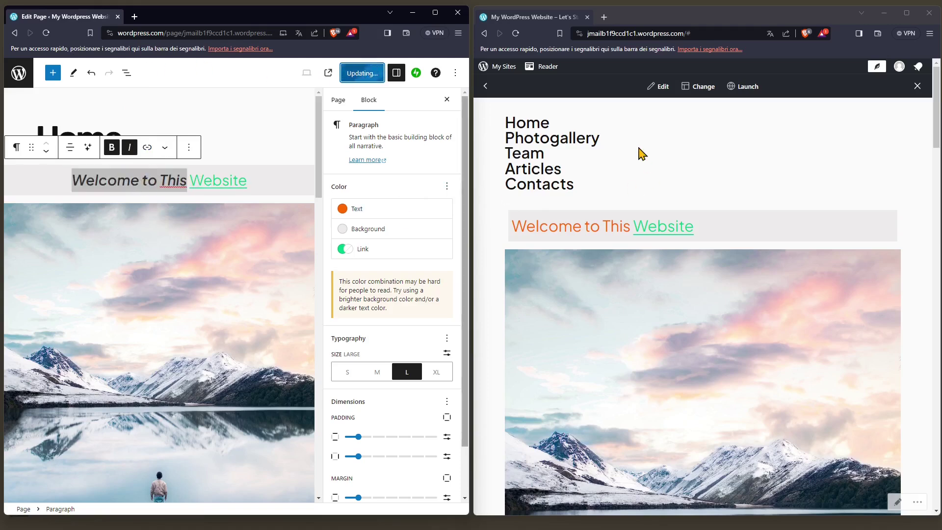
{"action": "left_click", "coordinate": [529, 50]}
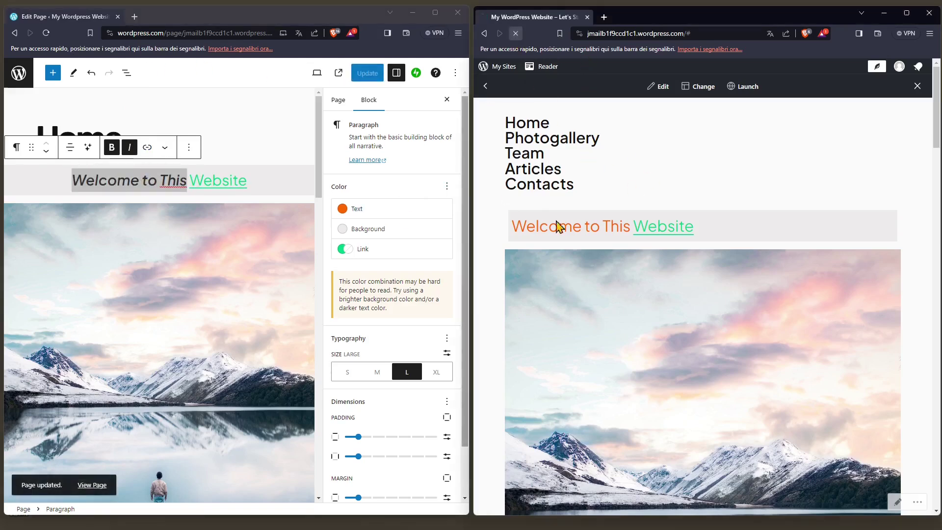
{"action": "key", "text": "F5"}
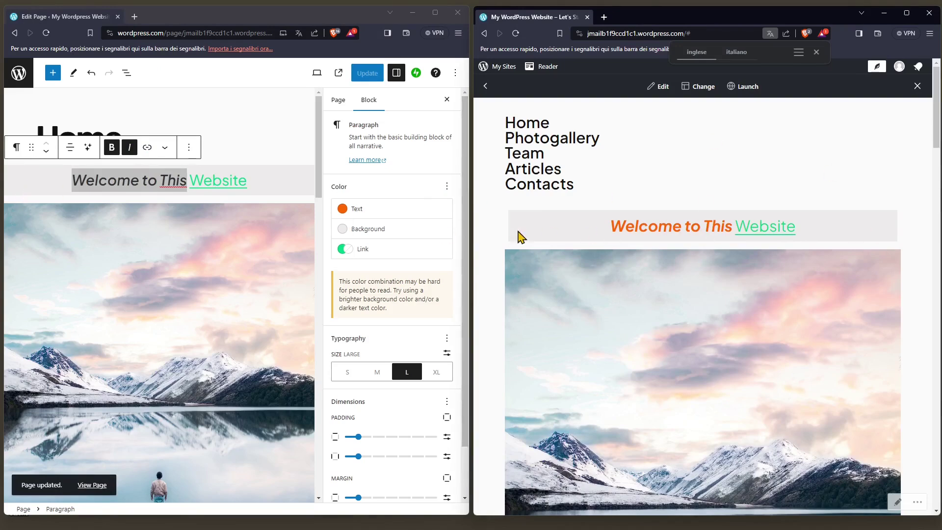
Step: Try the M and S text sizes on the welcome paragraph and return it to L
{"action": "left_click", "coordinate": [254, 115]}
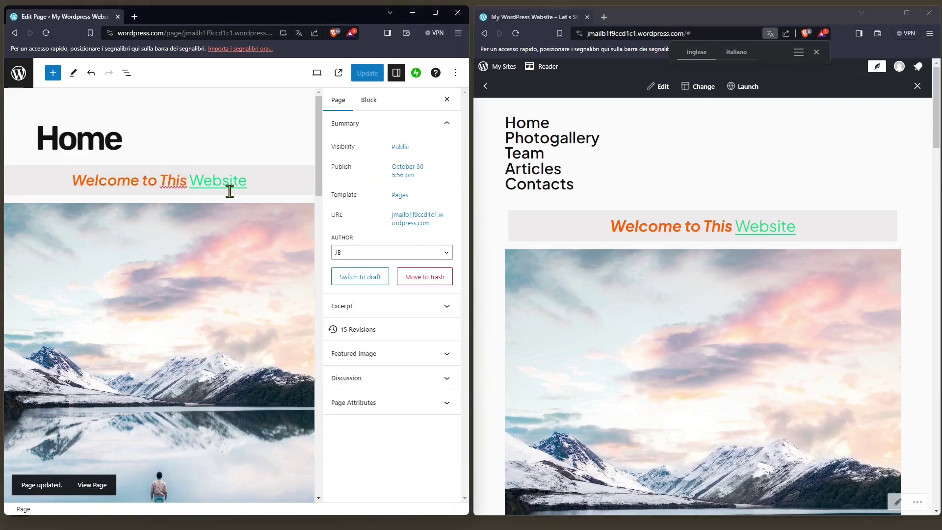
{"action": "left_click", "coordinate": [247, 179]}
{"action": "scroll", "coordinate": [393, 210], "scroll_direction": "down", "scroll_amount": 1}
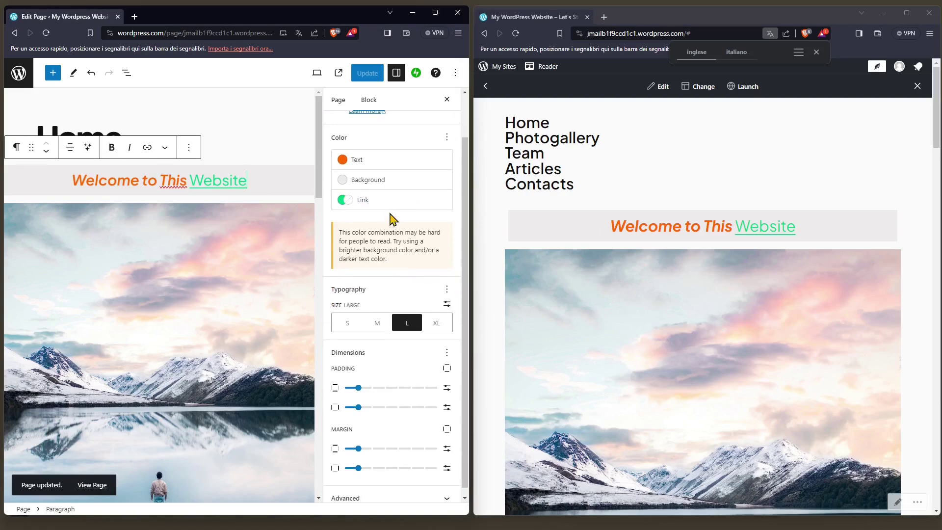
{"action": "left_click", "coordinate": [375, 317]}
{"action": "left_click", "coordinate": [347, 317]}
{"action": "left_click", "coordinate": [377, 316]}
{"action": "left_click", "coordinate": [408, 320]}
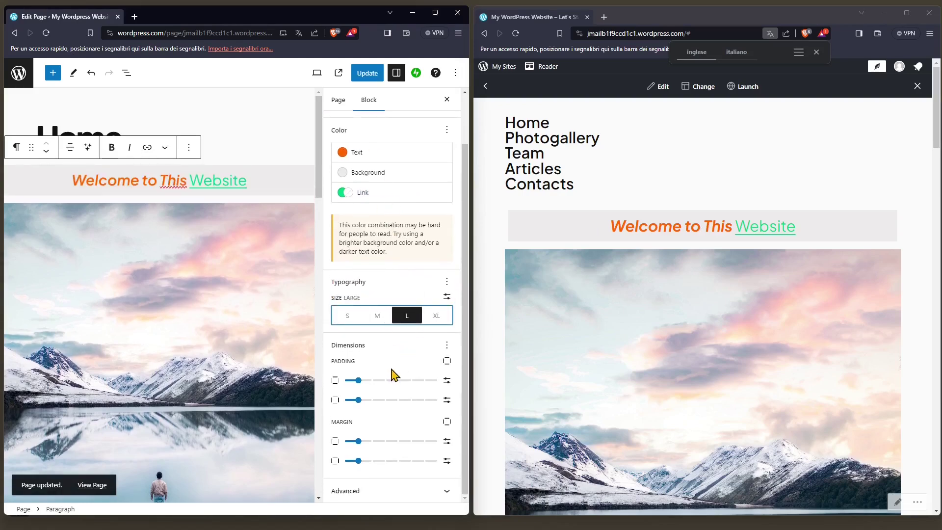
Step: Set the welcome paragraph's vertical padding to 2 and switch its padding to custom control of each side
{"action": "left_click_drag", "start_coordinate": [359, 381], "coordinate": [363, 459]}
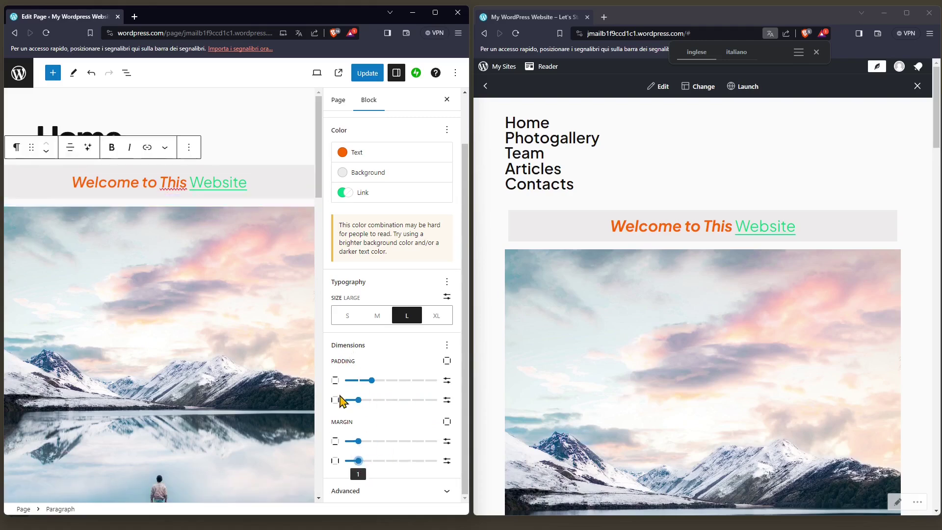
{"action": "left_click", "coordinate": [446, 362]}
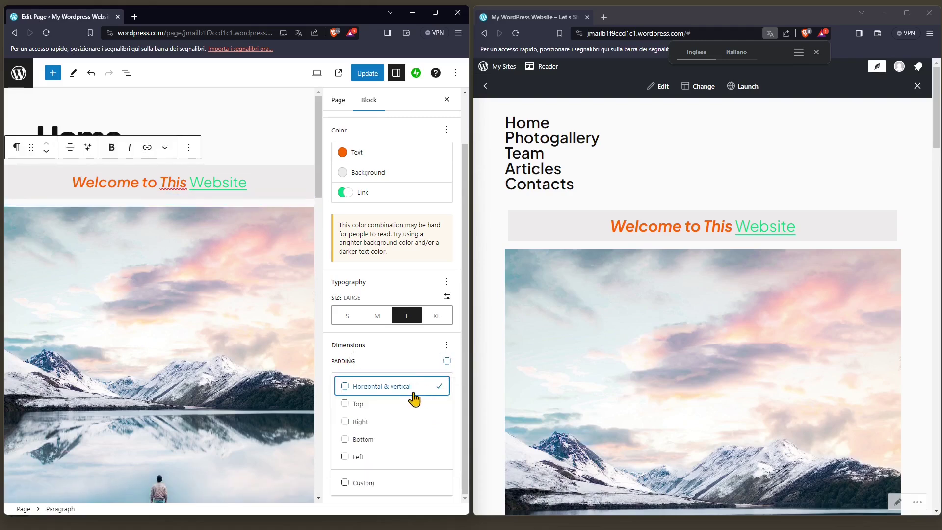
{"action": "left_click", "coordinate": [372, 408]}
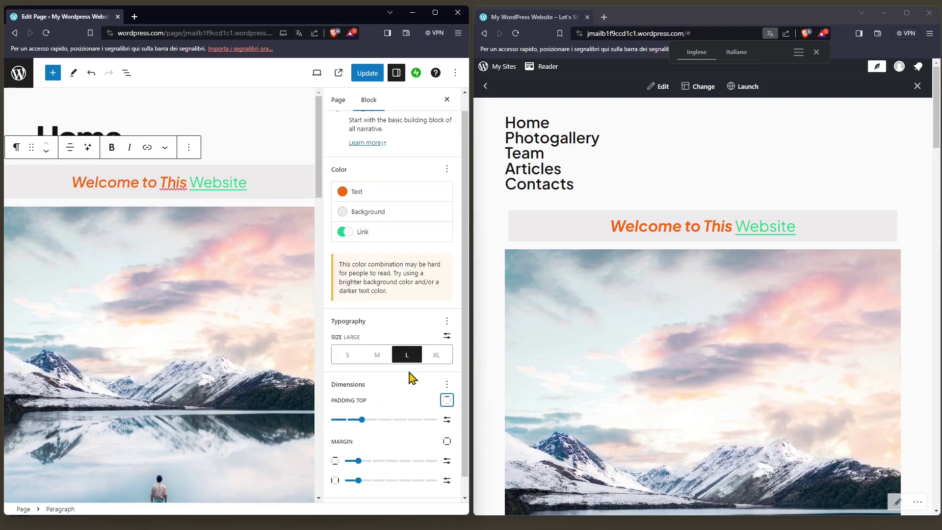
{"action": "left_click", "coordinate": [446, 400]}
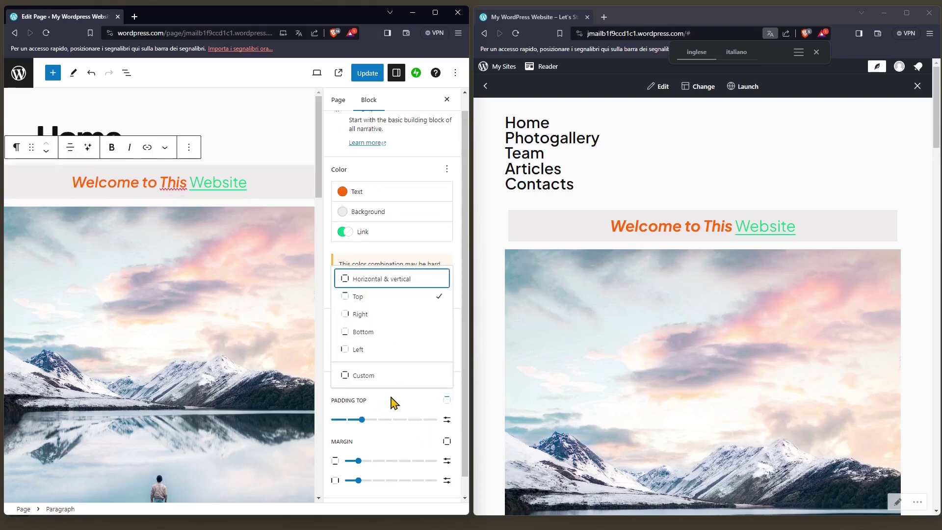
{"action": "left_click", "coordinate": [366, 332]}
{"action": "left_click", "coordinate": [447, 400]}
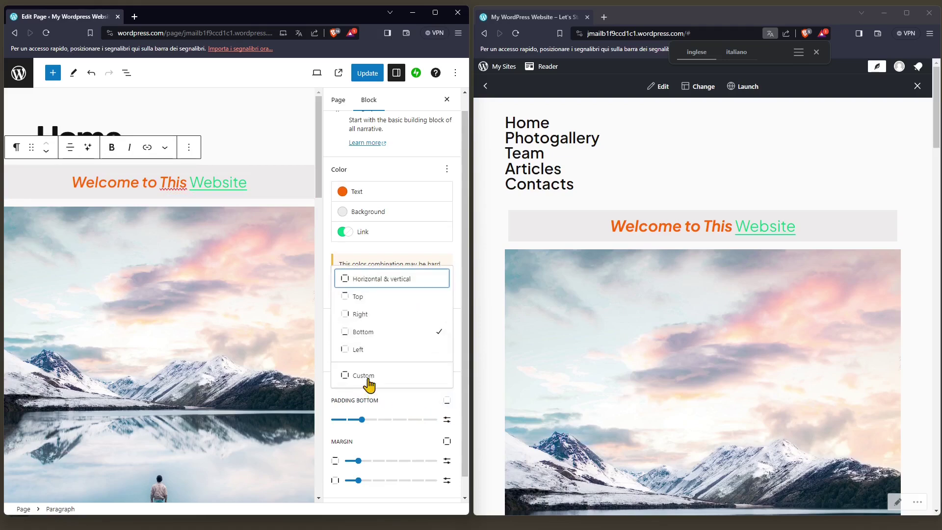
{"action": "left_click", "coordinate": [366, 375]}
{"action": "scroll", "coordinate": [466, 420], "scroll_direction": "down", "scroll_amount": 1}
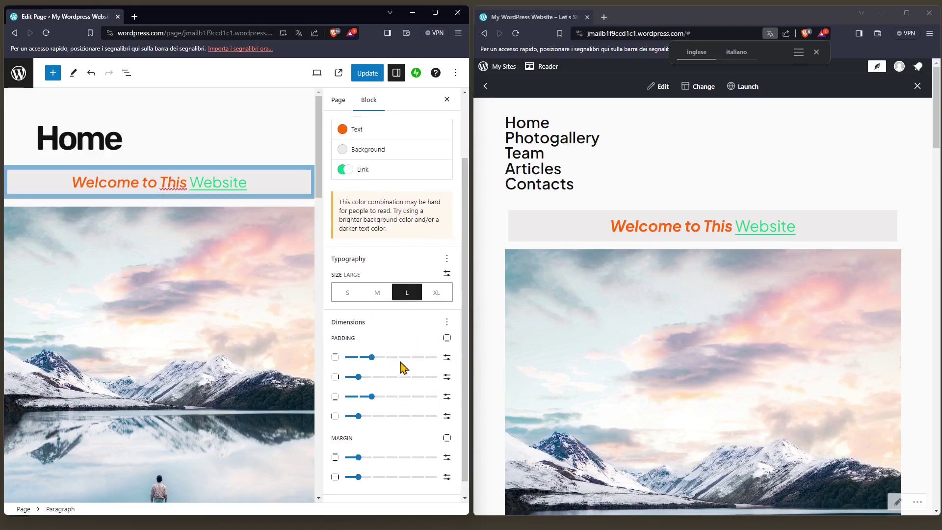
Step: Try vertical and horizontal margins of 4 on the welcome paragraph
{"action": "mouse_move", "coordinate": [372, 357]}
{"action": "left_mouse_down"}
{"action": "mouse_move", "coordinate": [343, 361]}
{"action": "mouse_move", "coordinate": [372, 357]}
{"action": "left_mouse_up"}
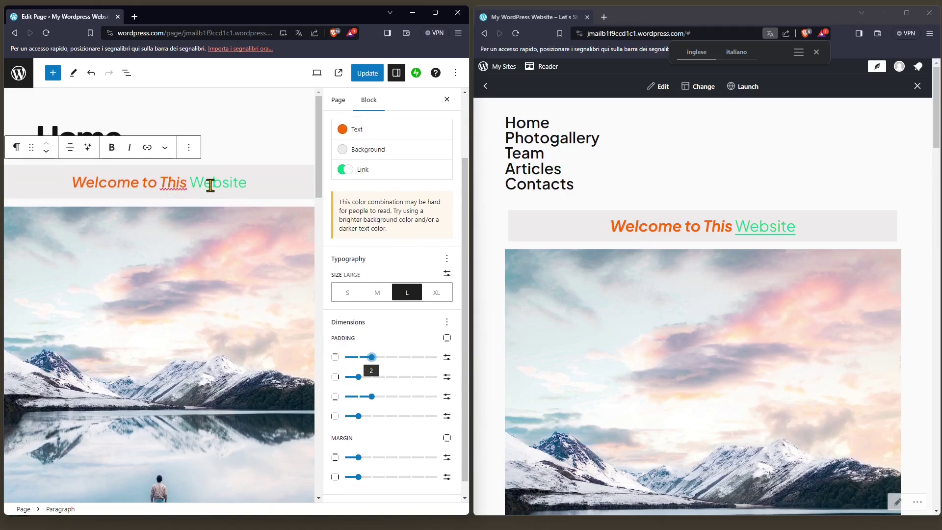
{"action": "left_click_drag", "start_coordinate": [359, 458], "coordinate": [397, 478]}
{"action": "left_click", "coordinate": [401, 458]}
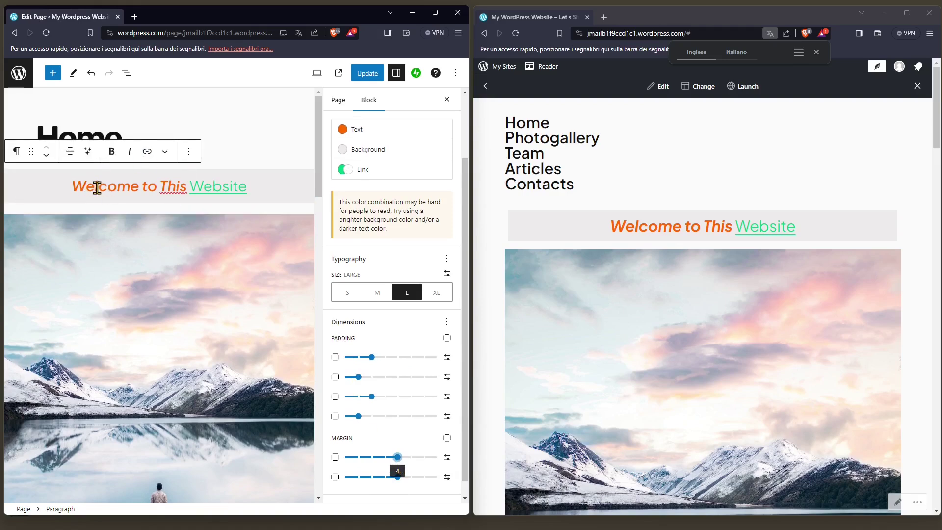
Step: Reduce the welcome paragraph's padding to the minimum on all four sides and set both margins to 3
{"action": "left_click_drag", "start_coordinate": [372, 358], "coordinate": [345, 416]}
{"action": "left_click_drag", "start_coordinate": [398, 476], "coordinate": [386, 476]}
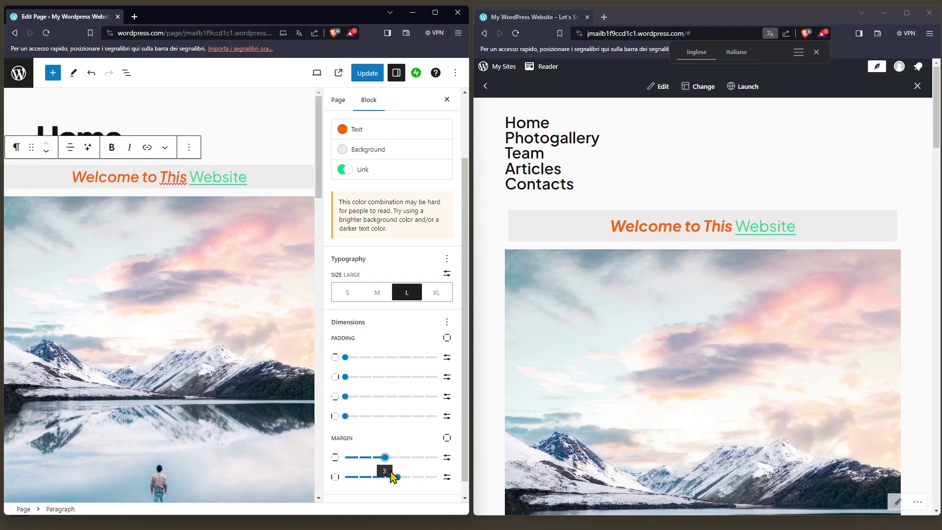
{"action": "scroll", "coordinate": [449, 389], "scroll_direction": "down", "scroll_amount": 1}
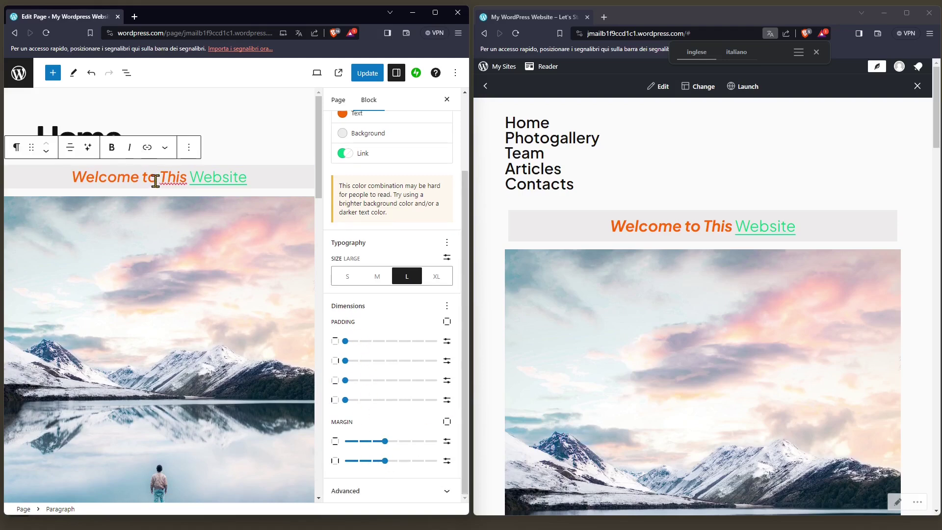
Step: Examine the paragraph's advanced block name, HTML anchor and CSS class settings, and hide and reopen the settings sidebar
{"action": "scroll", "coordinate": [381, 265], "scroll_direction": "up", "scroll_amount": 3}
{"action": "scroll", "coordinate": [432, 419], "scroll_direction": "down", "scroll_amount": 4}
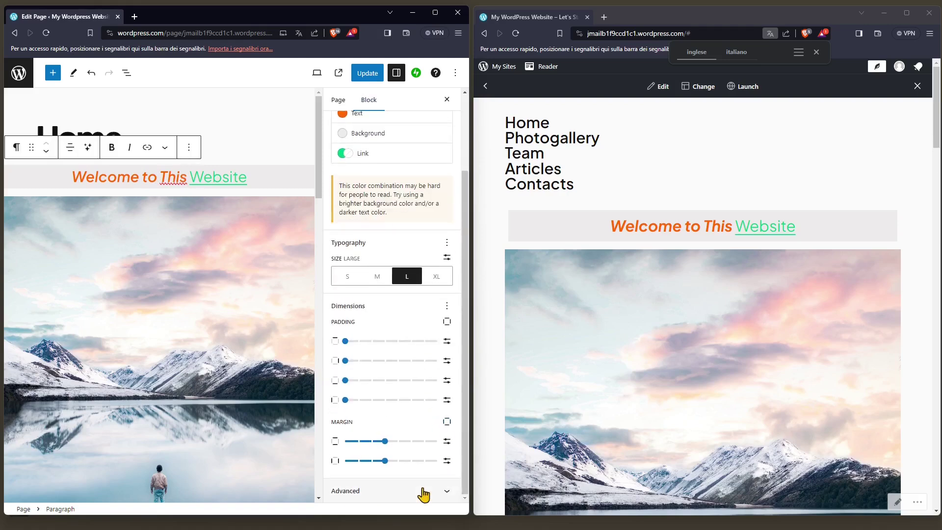
{"action": "left_click", "coordinate": [368, 496]}
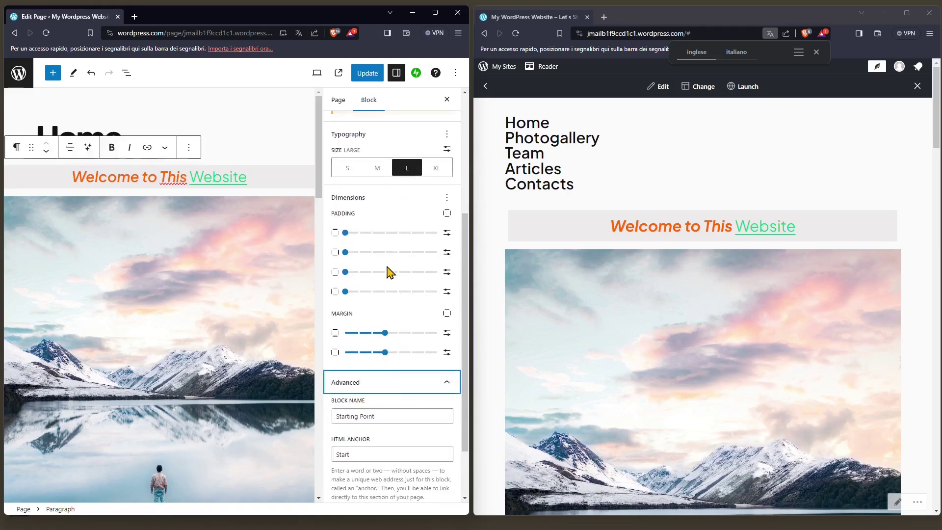
{"action": "scroll", "coordinate": [389, 315], "scroll_direction": "down", "scroll_amount": 3}
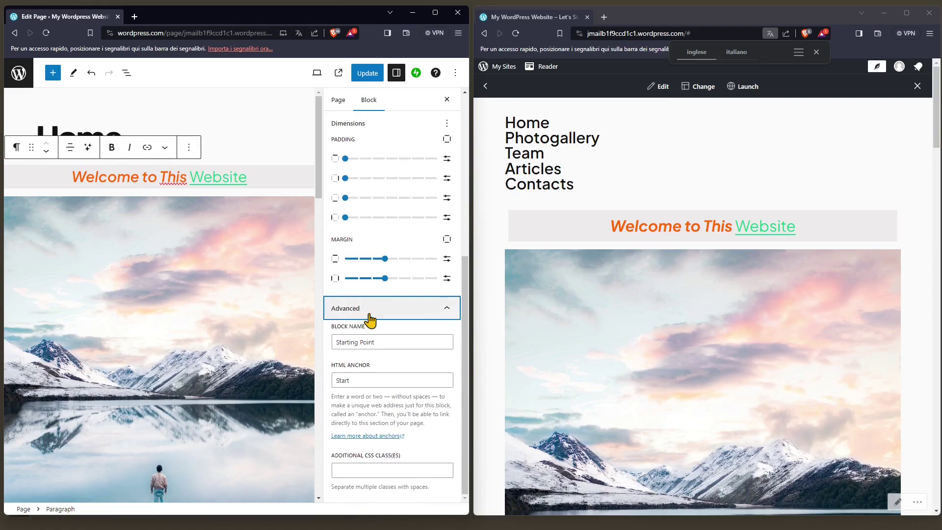
{"action": "left_click", "coordinate": [363, 308]}
{"action": "left_click", "coordinate": [363, 487]}
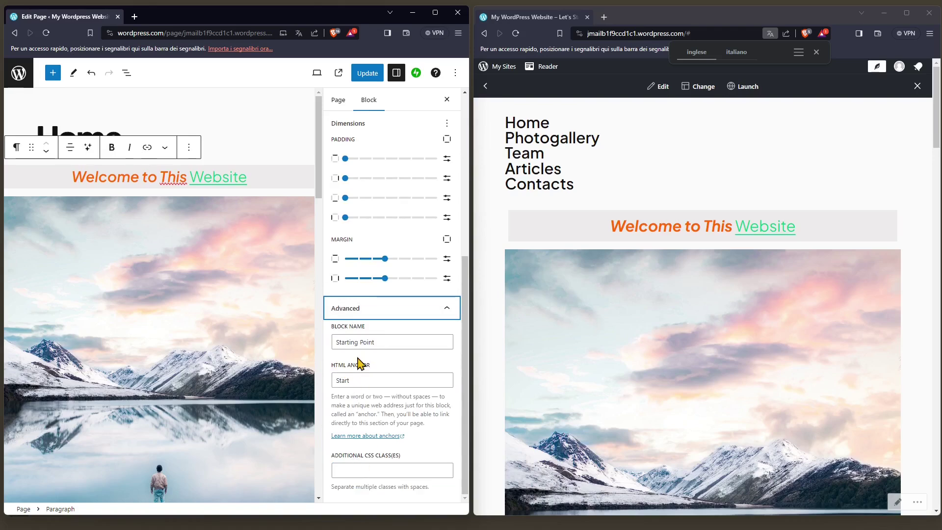
{"action": "left_click", "coordinate": [365, 467]}
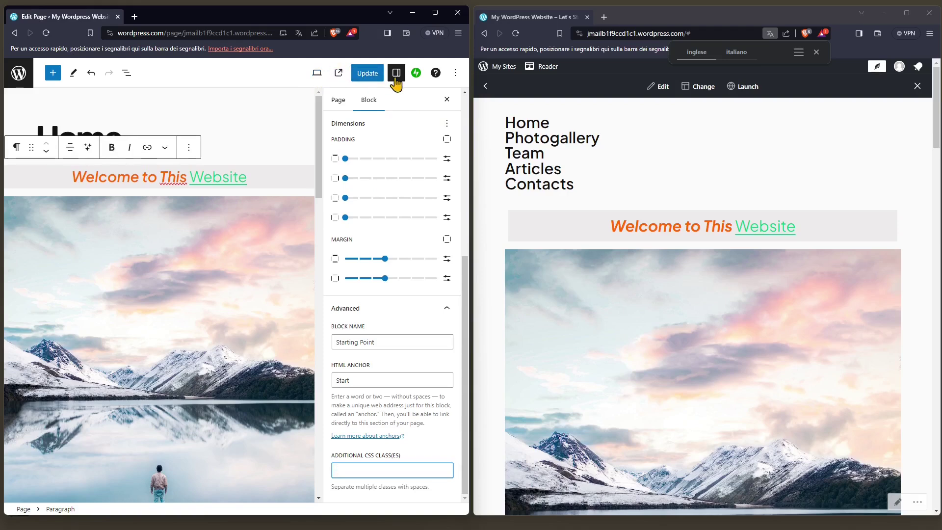
{"action": "left_click", "coordinate": [396, 74]}
{"action": "left_click", "coordinate": [396, 73]}
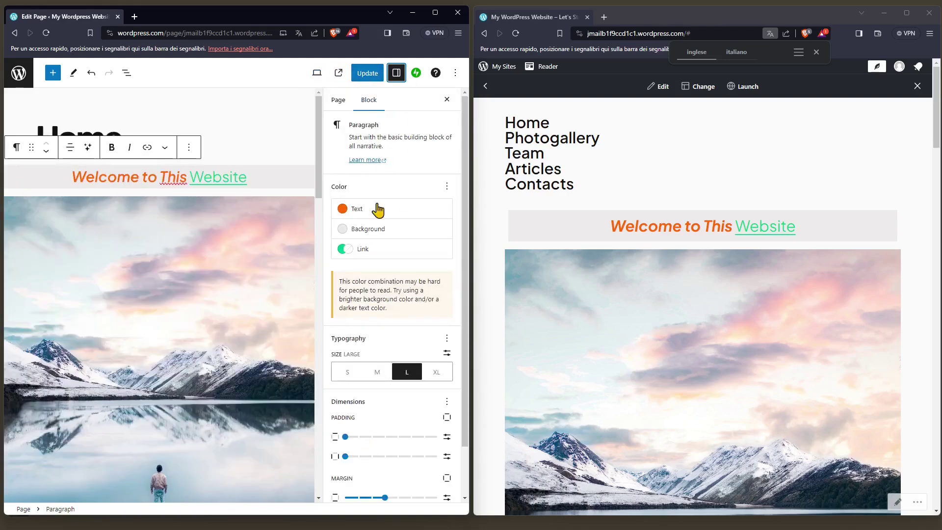
Step: Look through the editor's options menu and compare the block settings of the first image and the welcome paragraph
{"action": "left_click", "coordinate": [455, 74]}
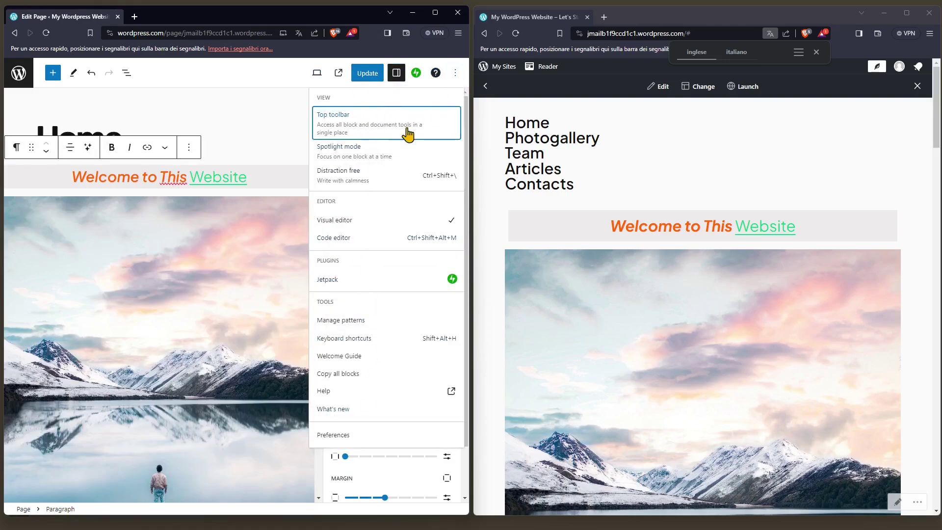
{"action": "left_click", "coordinate": [455, 73]}
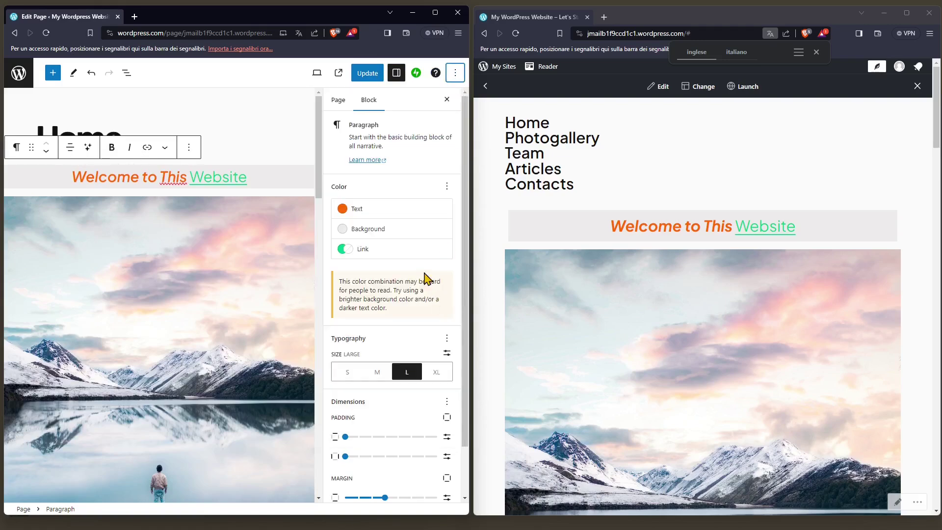
{"action": "scroll", "coordinate": [711, 273], "scroll_direction": "down", "scroll_amount": 3}
{"action": "scroll", "coordinate": [711, 253], "scroll_direction": "up", "scroll_amount": 3}
{"action": "left_click", "coordinate": [156, 198]}
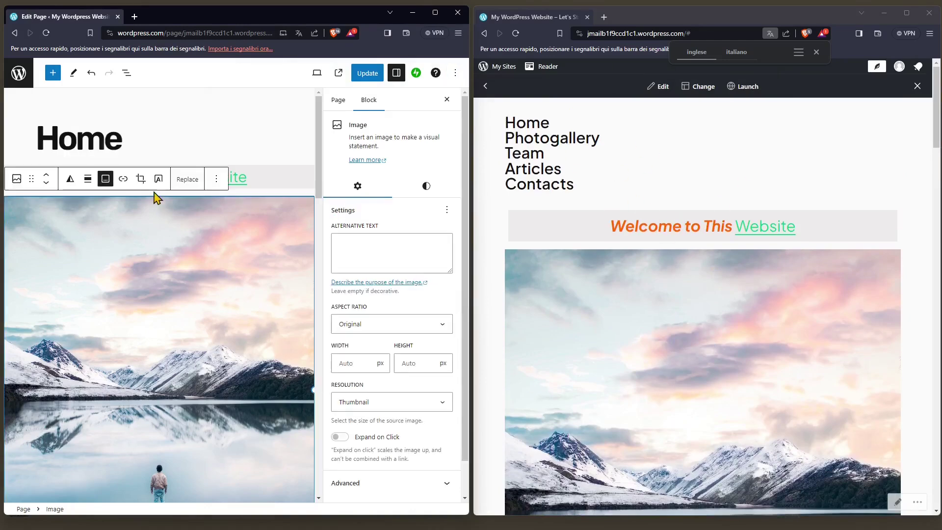
{"action": "left_click", "coordinate": [265, 185]}
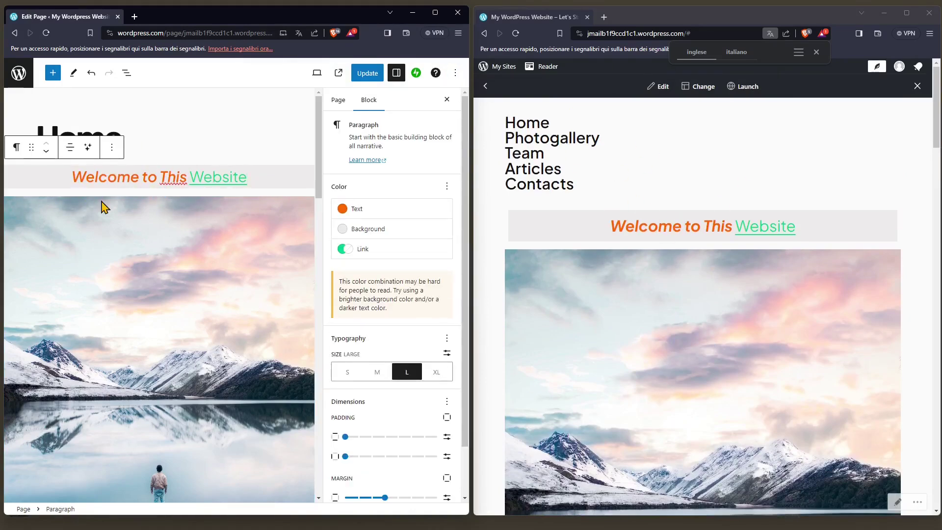
{"action": "scroll", "coordinate": [227, 411], "scroll_direction": "down", "scroll_amount": 5}
{"action": "scroll", "coordinate": [231, 406], "scroll_direction": "up", "scroll_amount": 5}
{"action": "scroll", "coordinate": [182, 269], "scroll_direction": "down", "scroll_amount": 7}
{"action": "scroll", "coordinate": [186, 317], "scroll_direction": "up", "scroll_amount": 7}
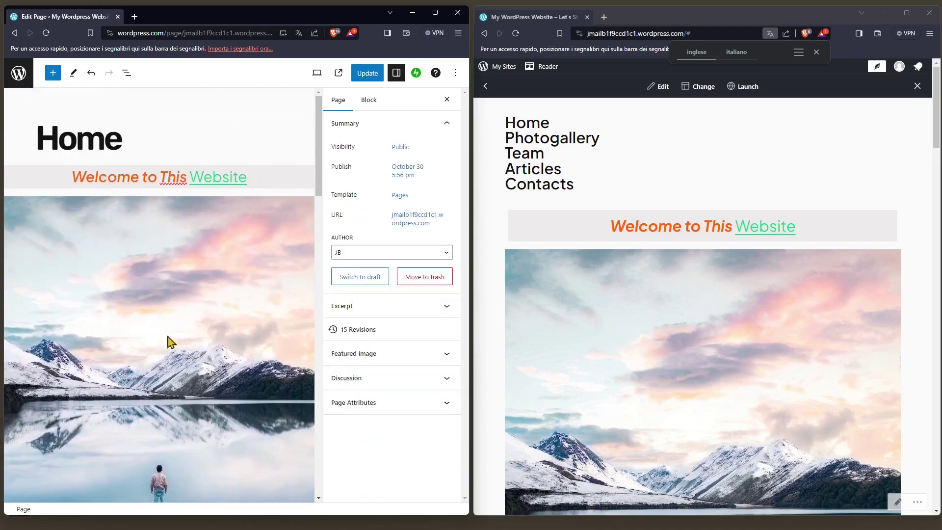
{"action": "left_click", "coordinate": [20, 76]}
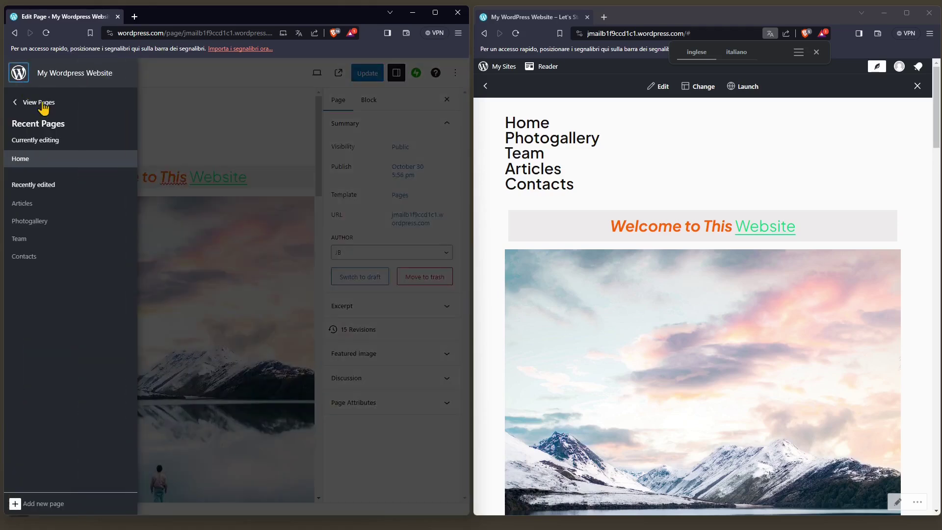
{"action": "left_click", "coordinate": [31, 104]}
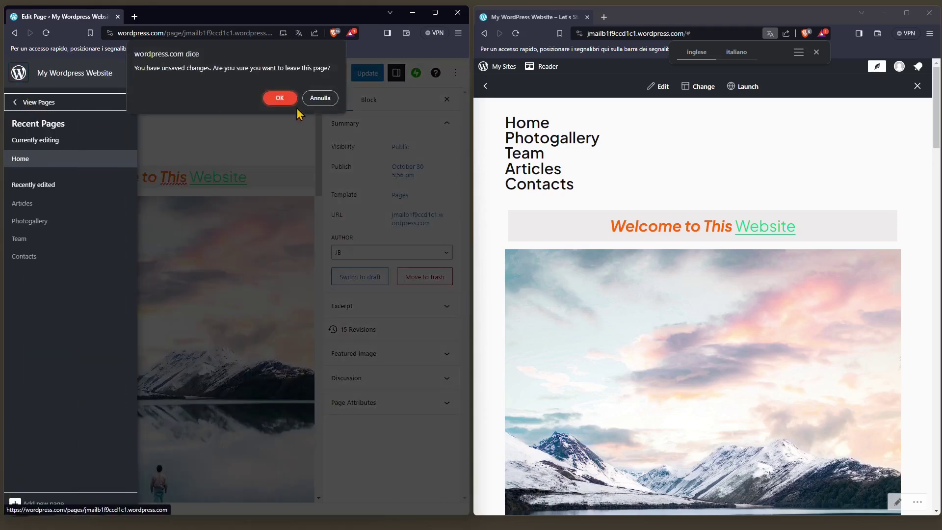
{"action": "left_click", "coordinate": [307, 100]}
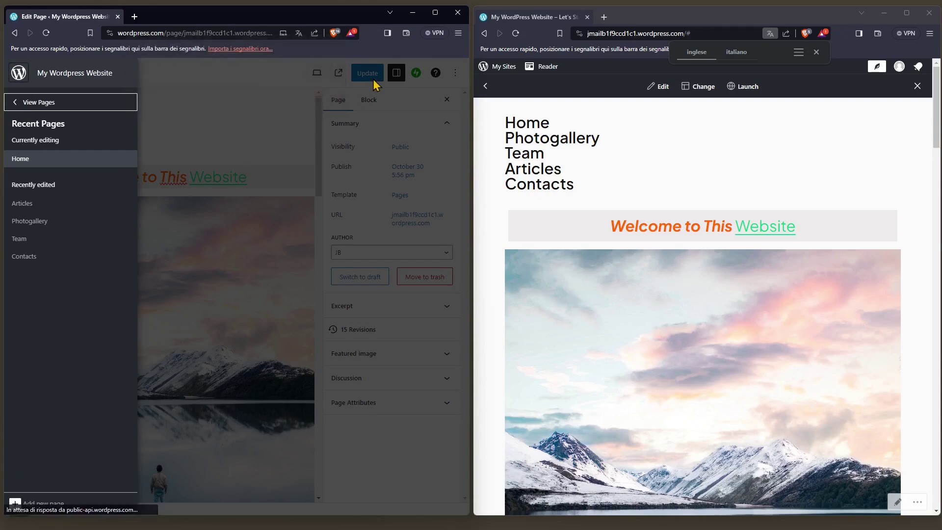
Step: Update the Home page and return to the list of all pages
{"action": "left_click", "coordinate": [371, 81]}
{"action": "left_click", "coordinate": [364, 73]}
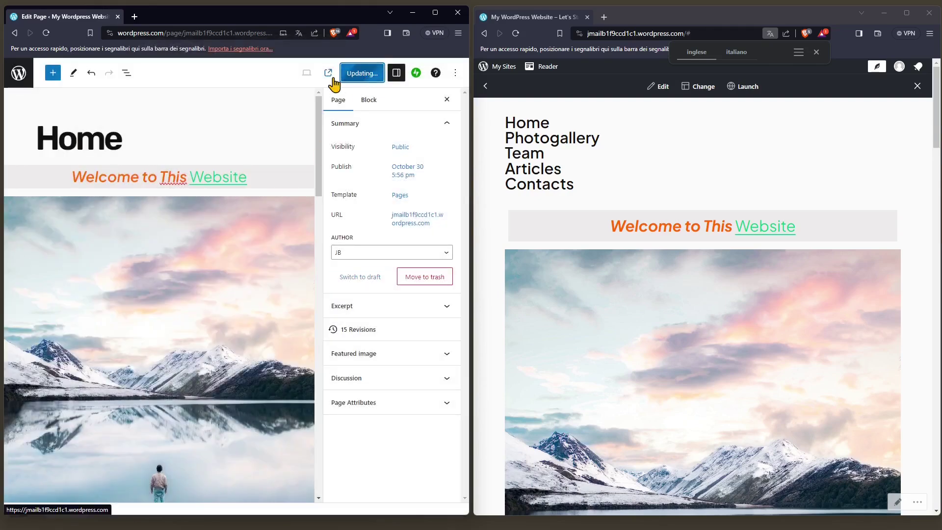
{"action": "left_click", "coordinate": [18, 73]}
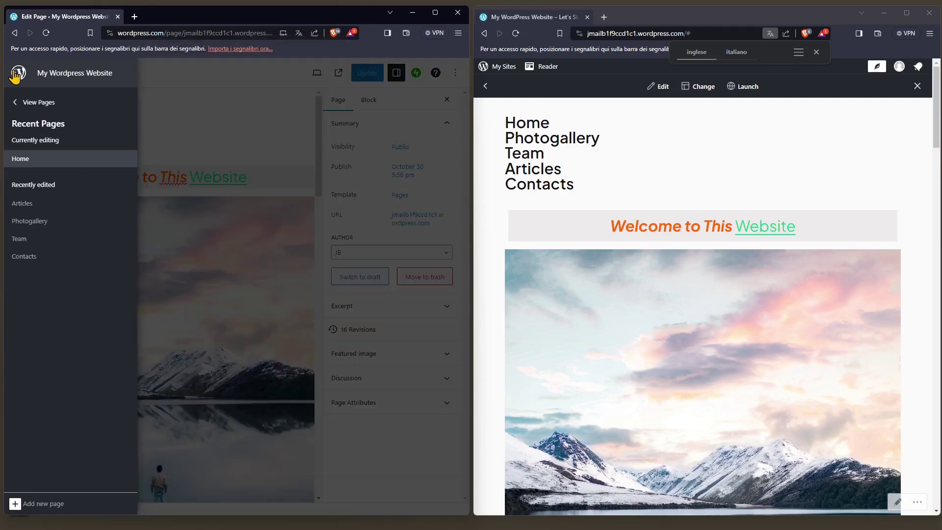
{"action": "left_click", "coordinate": [27, 102]}
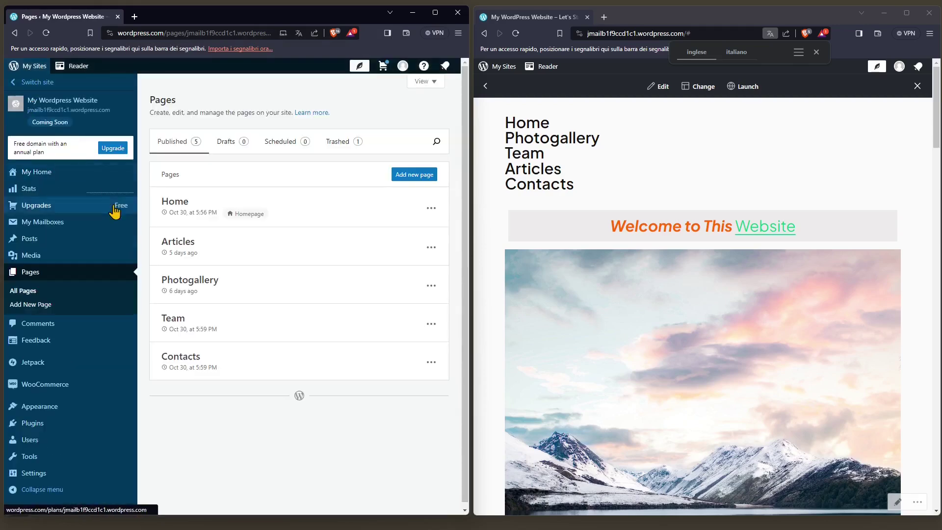
Step: Reload the site preview in the second window and open the site's Appearance Editor in the first
{"action": "left_click", "coordinate": [515, 32]}
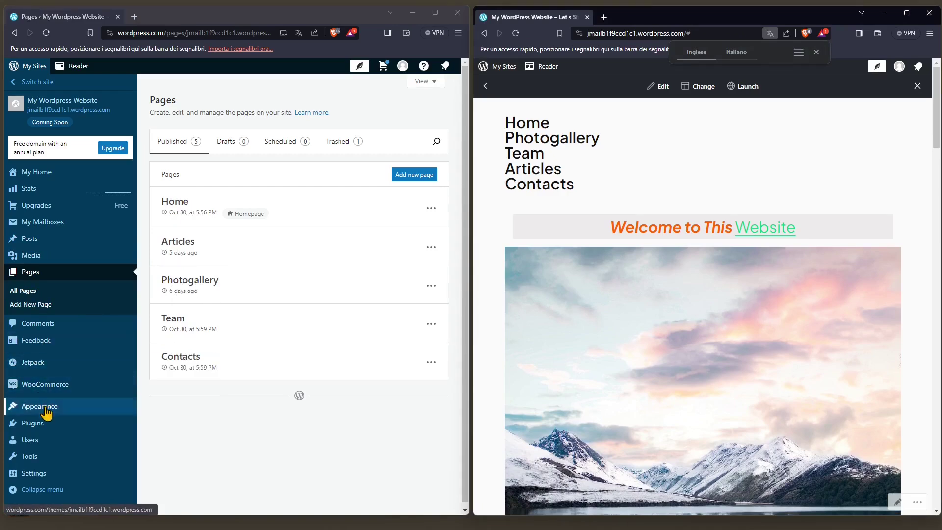
{"action": "mouse_move", "coordinate": [48, 413]}
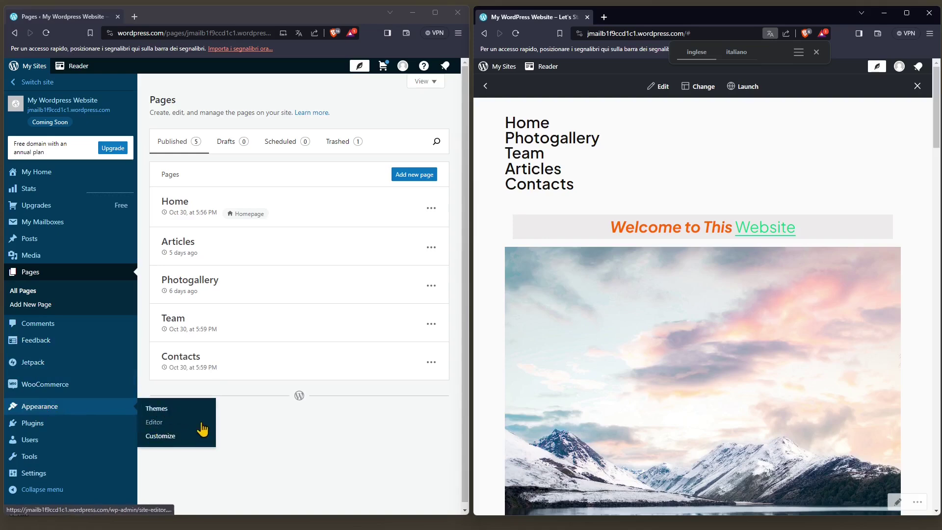
{"action": "left_click", "coordinate": [150, 423]}
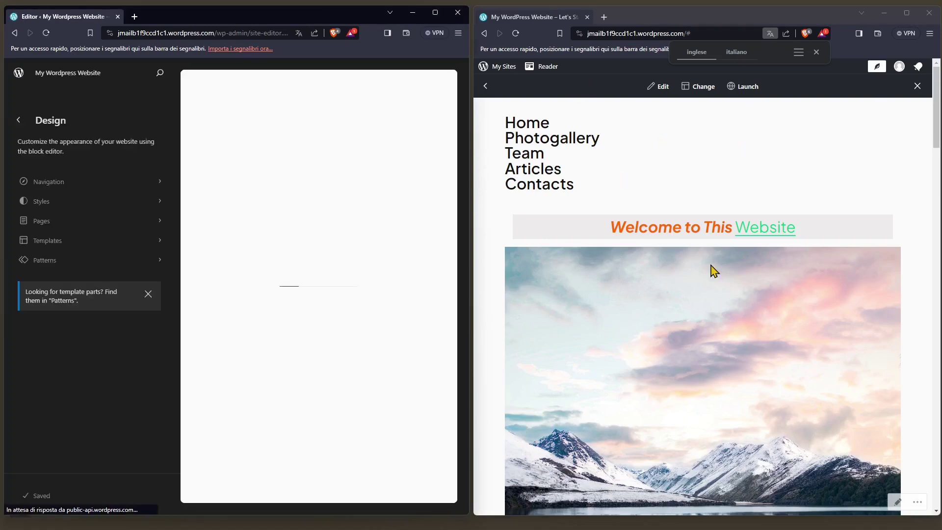
Step: Open the site preview's Edit and Change options in new tabs, browse the available themes and close the themes page
{"action": "left_click", "coordinate": [634, 155]}
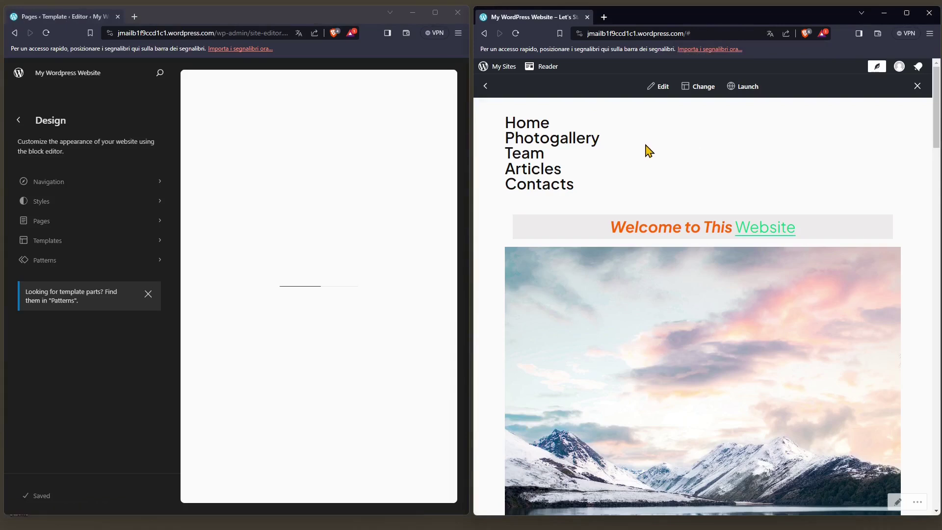
{"action": "mouse_move", "coordinate": [668, 24]}
{"action": "left_mouse_down"}
{"action": "mouse_move", "coordinate": [678, 48]}
{"action": "mouse_move", "coordinate": [665, 26]}
{"action": "left_mouse_up"}
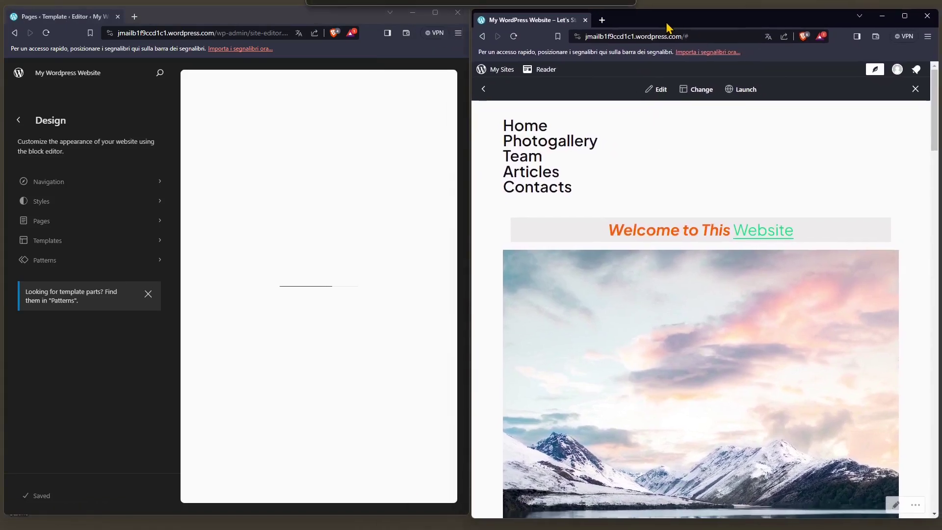
{"action": "left_click", "coordinate": [659, 93]}
{"action": "right_click", "coordinate": [696, 92]}
{"action": "left_click", "coordinate": [701, 96]}
{"action": "left_click", "coordinate": [731, 19]}
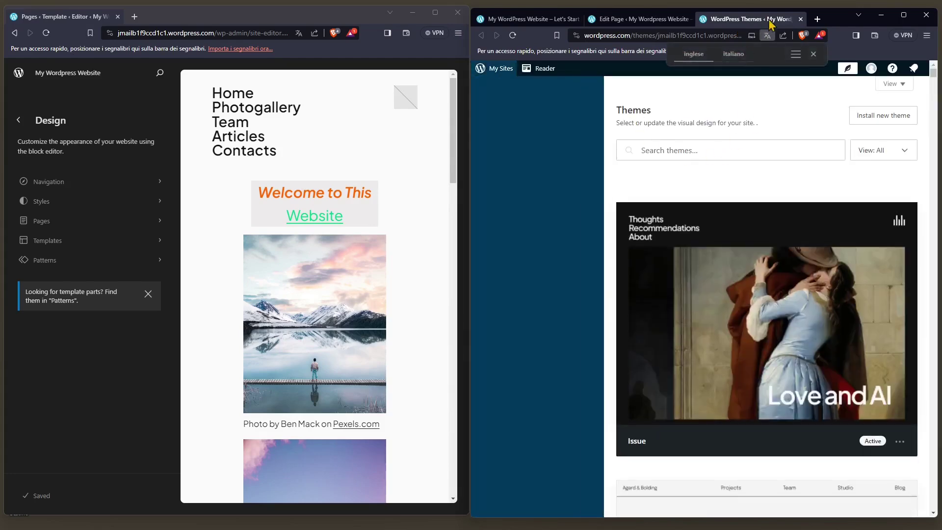
{"action": "scroll", "coordinate": [784, 358], "scroll_direction": "down", "scroll_amount": 9}
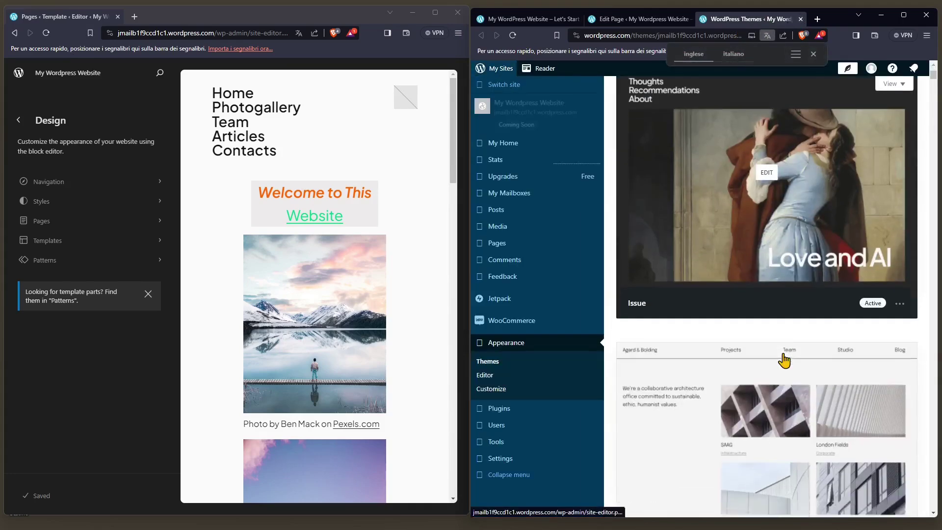
{"action": "scroll", "coordinate": [720, 180], "scroll_direction": "down", "scroll_amount": 15}
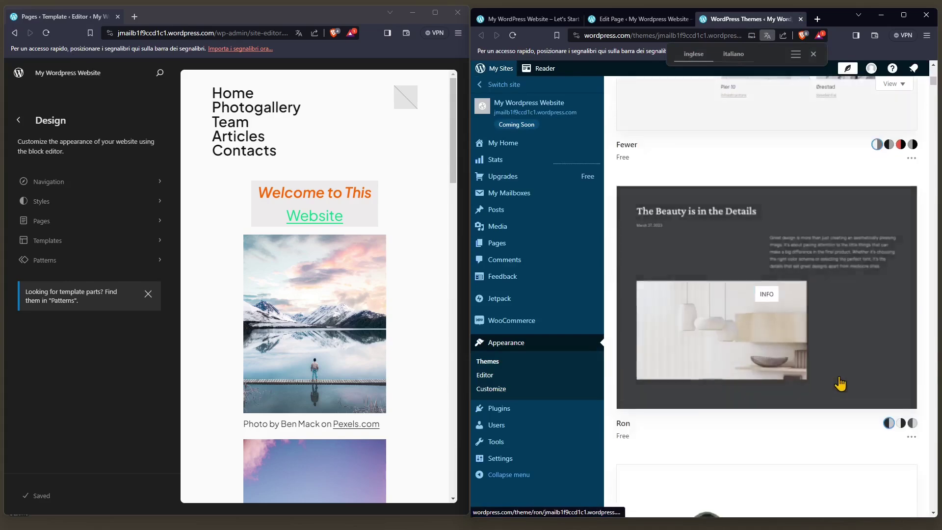
{"action": "scroll", "coordinate": [743, 312], "scroll_direction": "down", "scroll_amount": 15}
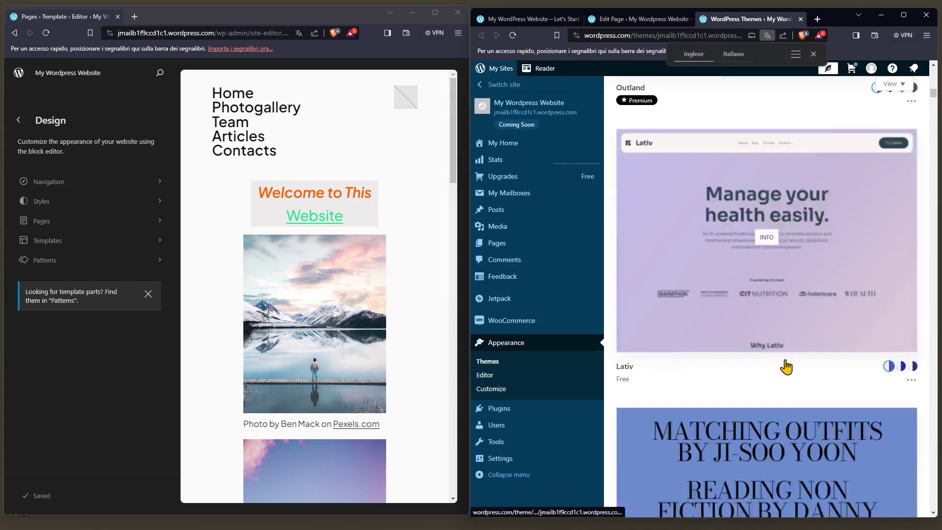
{"action": "left_click", "coordinate": [801, 19]}
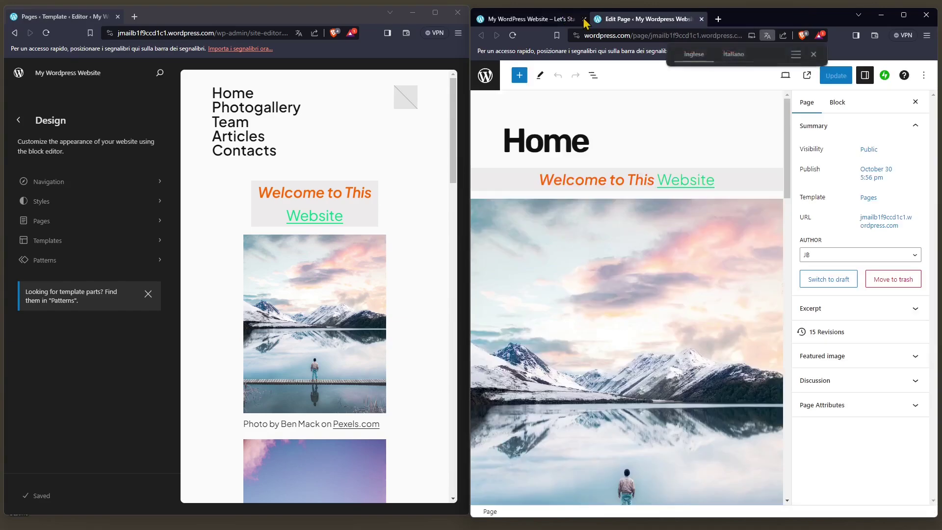
Step: View the Home page's edit screen at full window size, restore the window and close that tab
{"action": "left_click", "coordinate": [904, 15]}
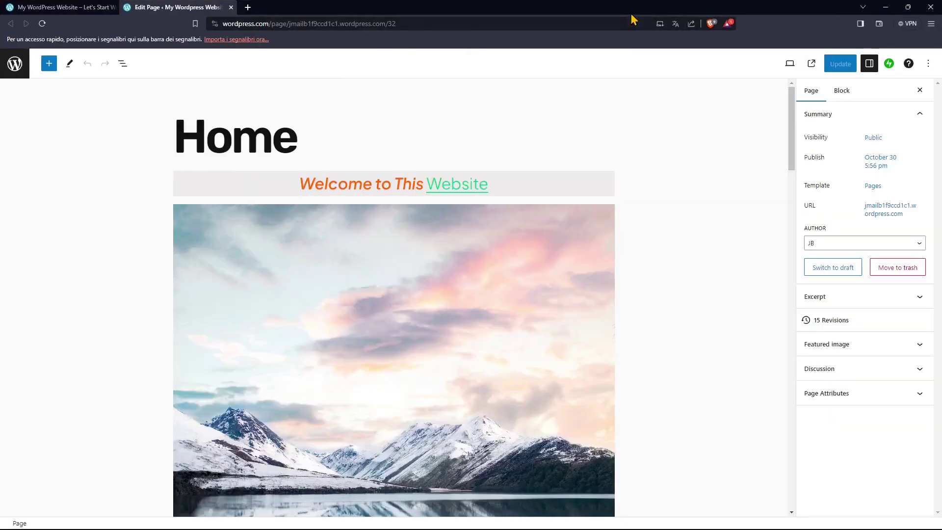
{"action": "double_click", "coordinate": [632, 16]}
{"action": "left_click", "coordinate": [698, 18]}
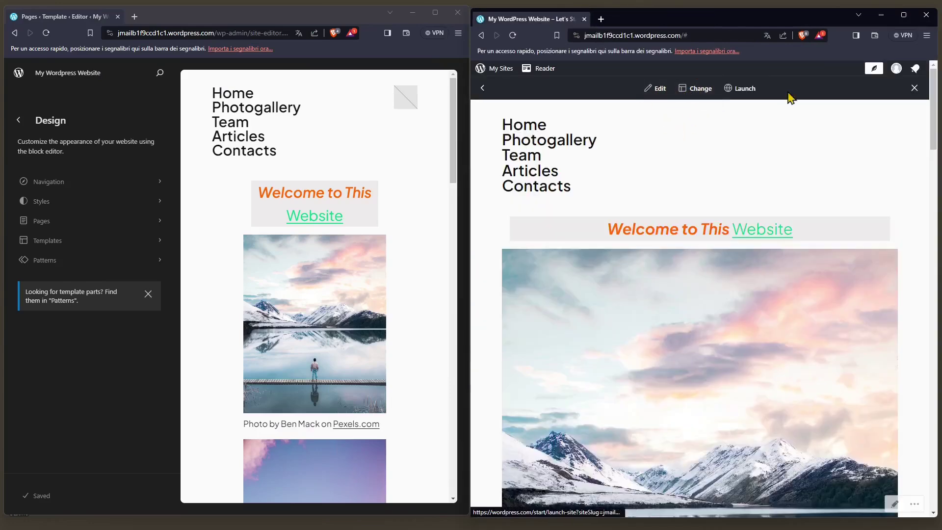
Step: Inspect the homepage in the site editor at full window size and restore the side-by-side layout
{"action": "left_click", "coordinate": [435, 12]}
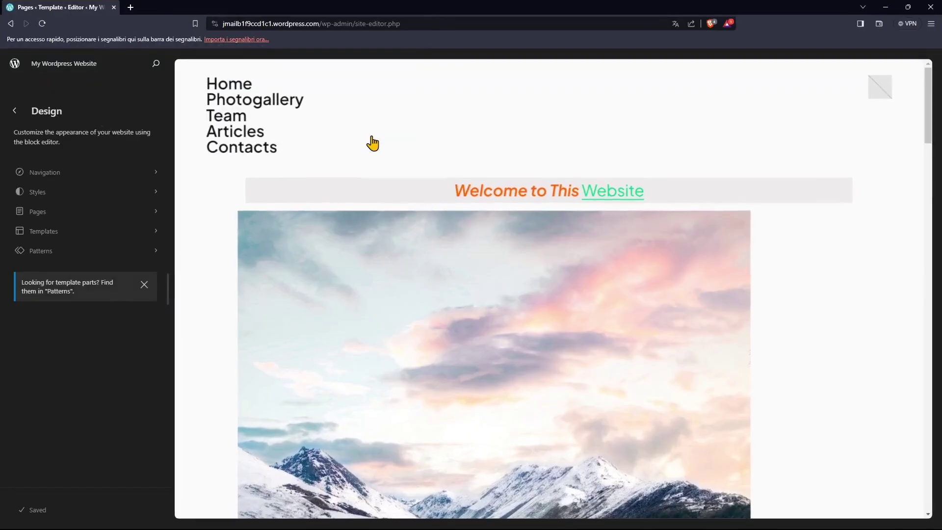
{"action": "scroll", "coordinate": [628, 415], "scroll_direction": "down", "scroll_amount": 5}
{"action": "scroll", "coordinate": [656, 404], "scroll_direction": "up", "scroll_amount": 5}
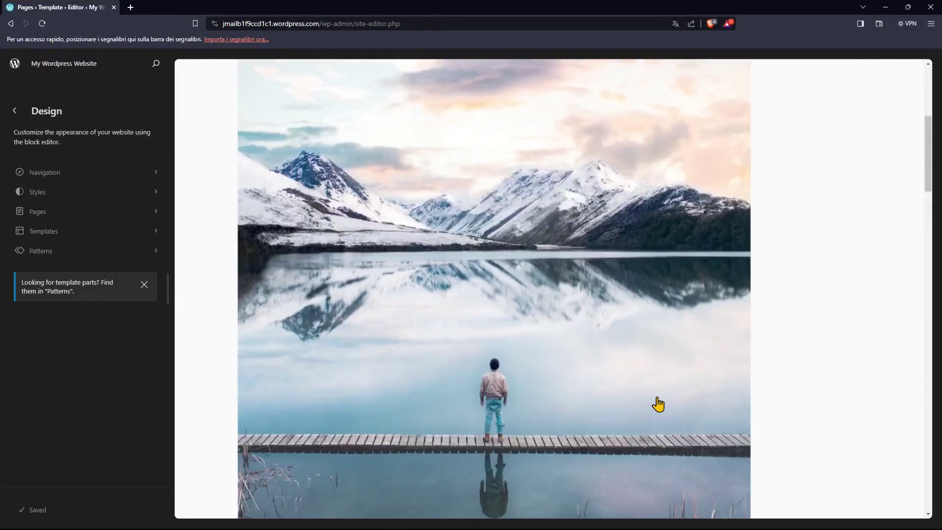
{"action": "double_click", "coordinate": [448, 8]}
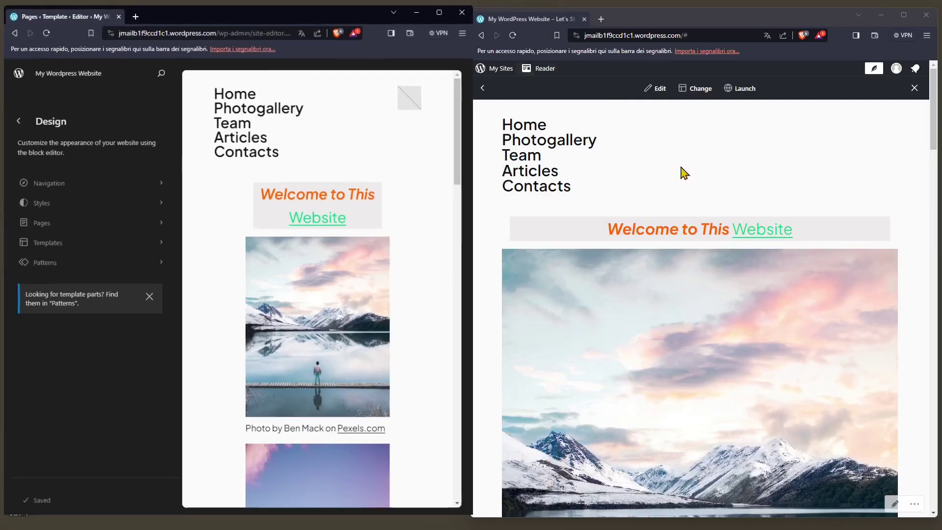
Step: Dismiss the bar with the Edit, Change and Launch options from the site preview and look through the page
{"action": "scroll", "coordinate": [725, 263], "scroll_direction": "down", "scroll_amount": 5}
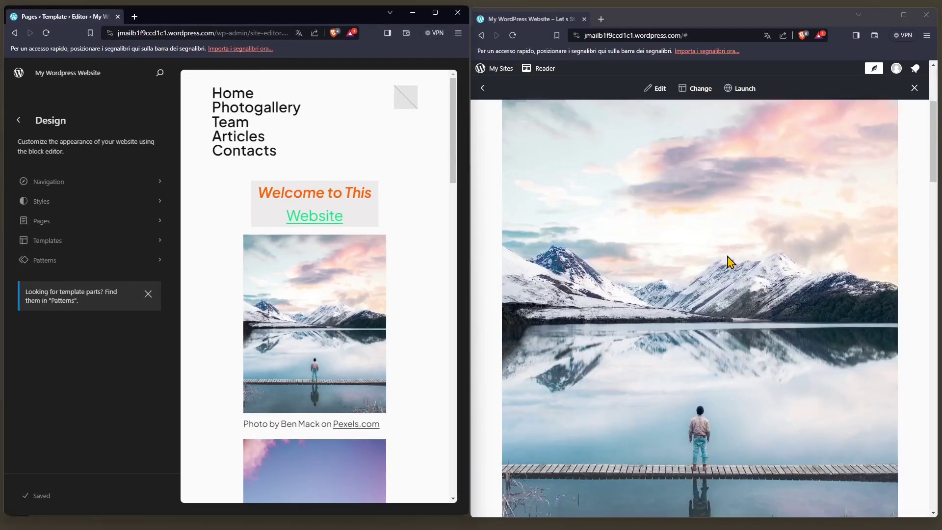
{"action": "left_click", "coordinate": [914, 88]}
{"action": "scroll", "coordinate": [667, 271], "scroll_direction": "up", "scroll_amount": 4}
{"action": "scroll", "coordinate": [642, 141], "scroll_direction": "up", "scroll_amount": 2}
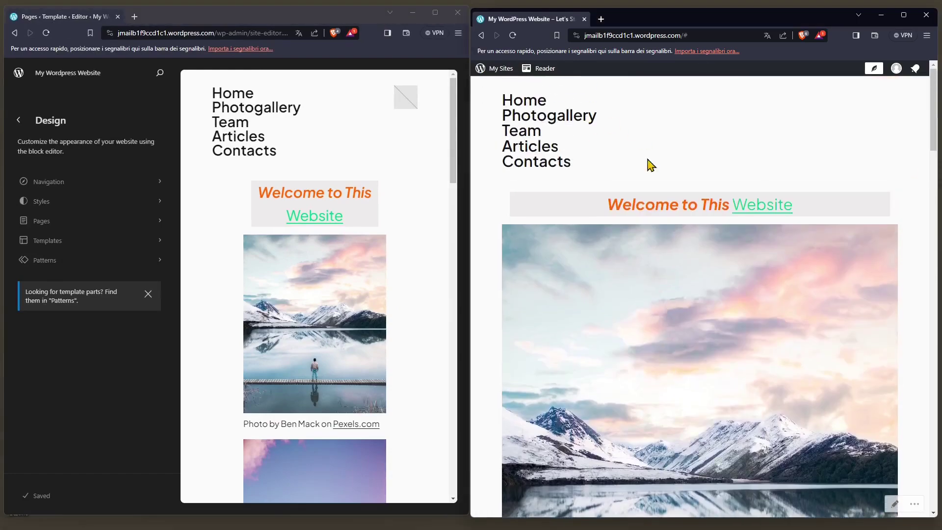
{"action": "scroll", "coordinate": [721, 343], "scroll_direction": "down", "scroll_amount": 10}
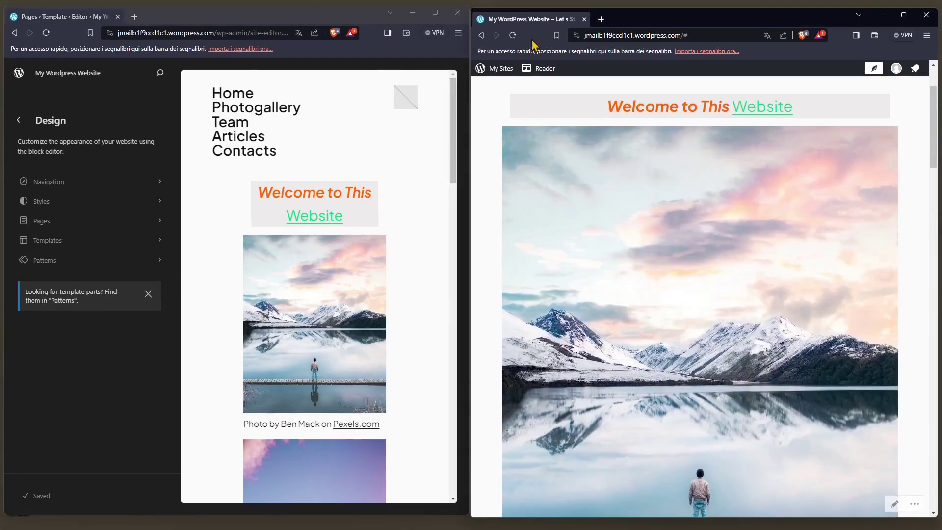
Step: Maximize the site editor window and narrow its page preview frame
{"action": "double_click", "coordinate": [364, 18]}
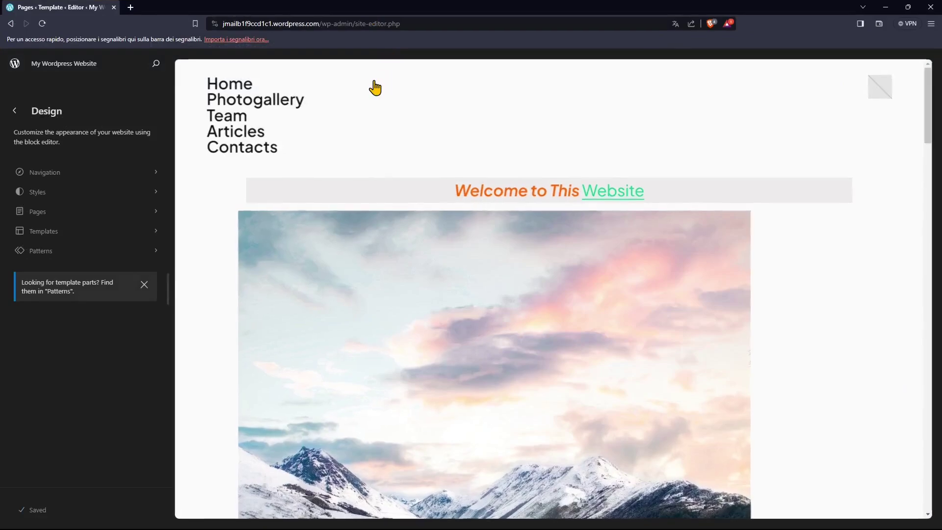
{"action": "left_click_drag", "start_coordinate": [172, 296], "coordinate": [238, 328]}
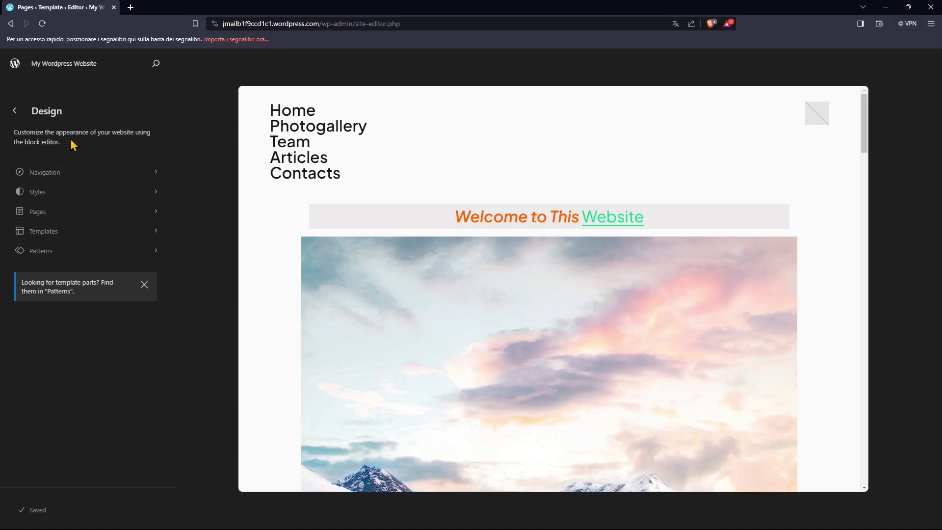
Step: Examine the contents of the Navigation, third Header navigation and Navigation 2 menus in the site editor's Navigation section
{"action": "left_click", "coordinate": [101, 174]}
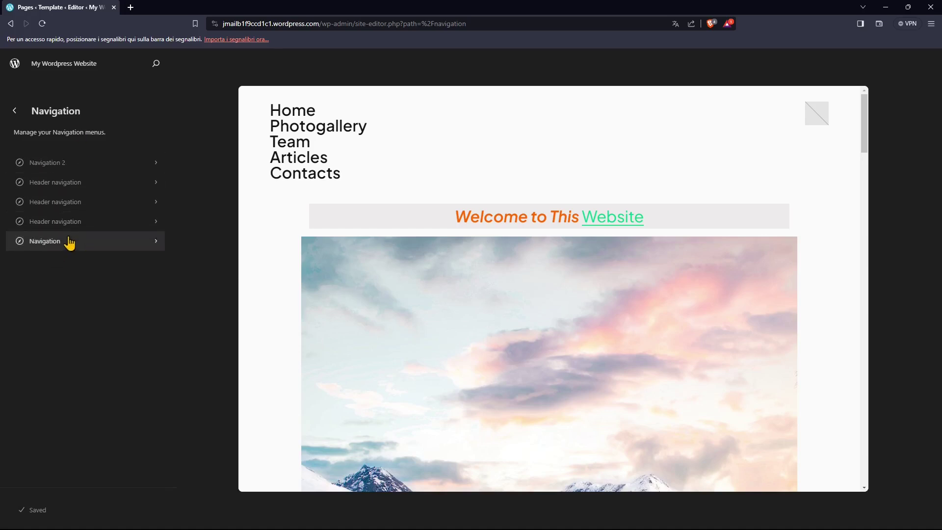
{"action": "left_click", "coordinate": [118, 249]}
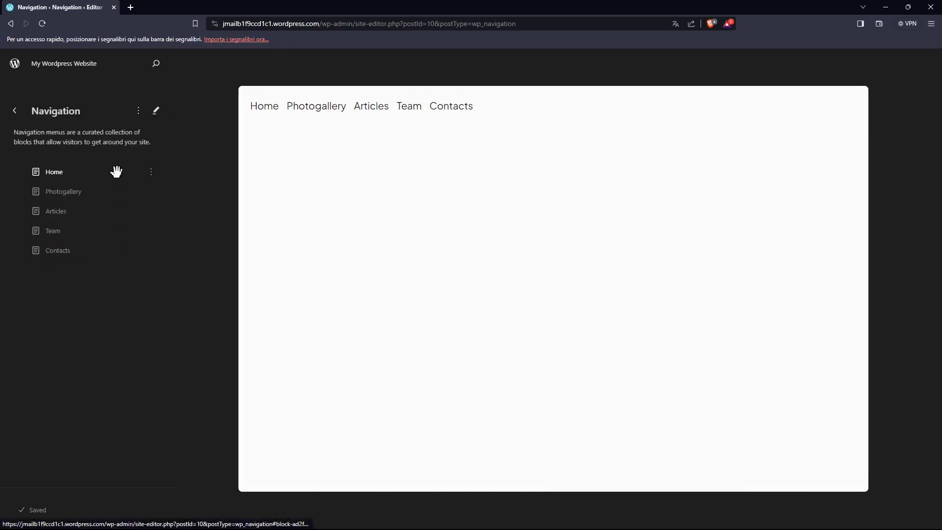
{"action": "left_click", "coordinate": [14, 110]}
{"action": "left_click", "coordinate": [58, 225]}
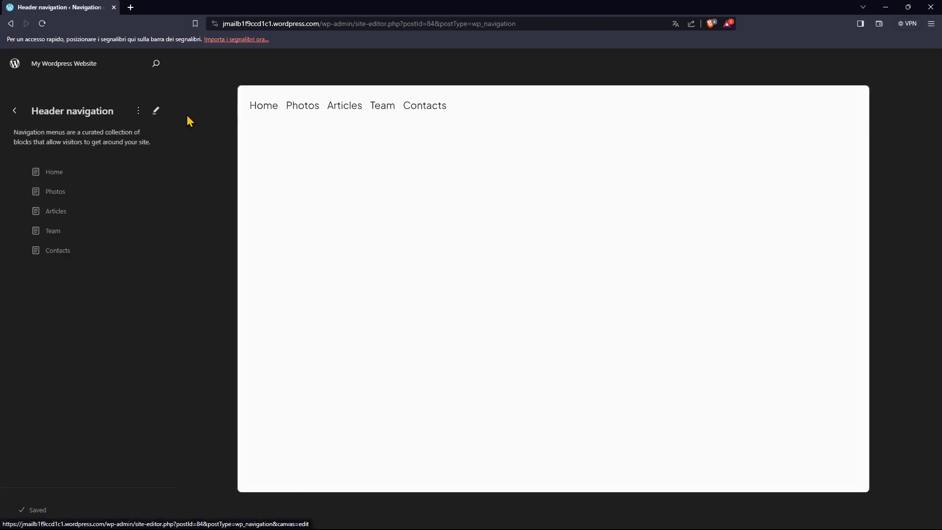
{"action": "left_click", "coordinate": [14, 112]}
{"action": "left_click", "coordinate": [47, 162]}
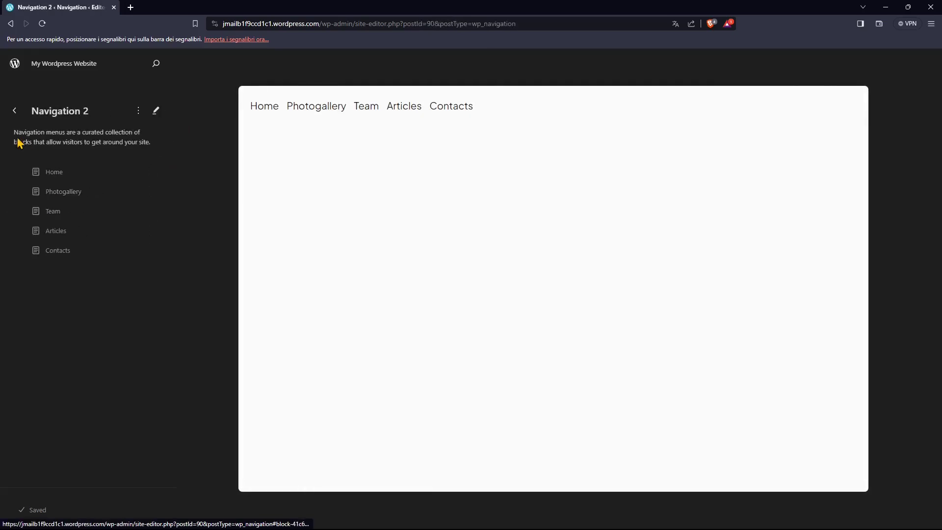
Step: Open the Styles section of the site editor and apply the antique style variation
{"action": "left_click", "coordinate": [14, 110]}
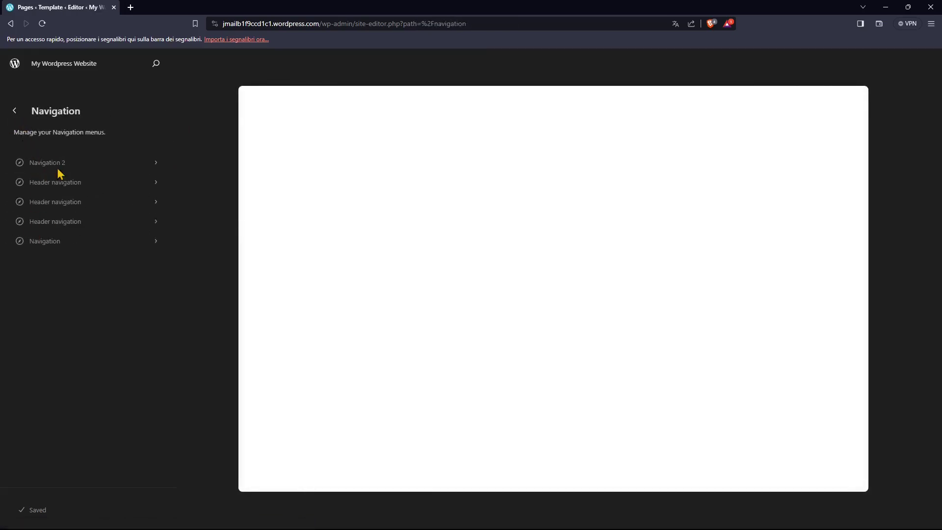
{"action": "left_click", "coordinate": [14, 110]}
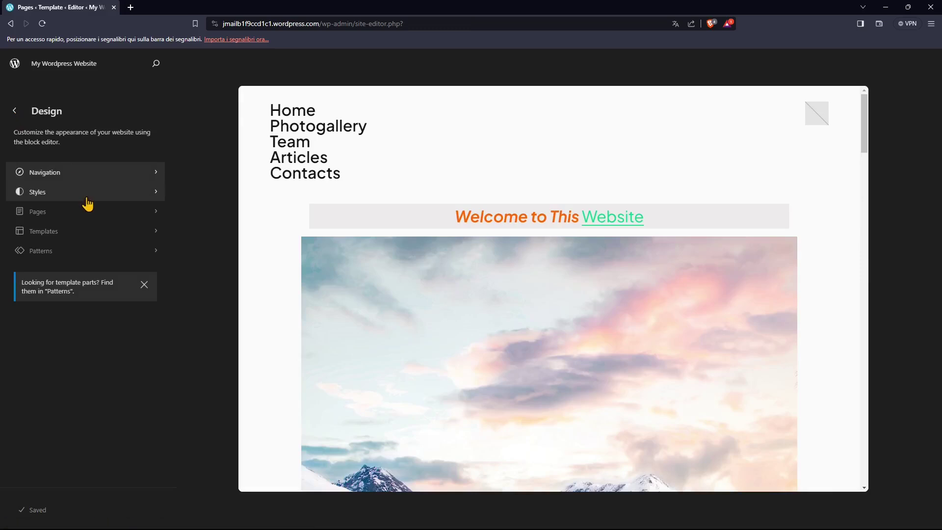
{"action": "left_click", "coordinate": [37, 194]}
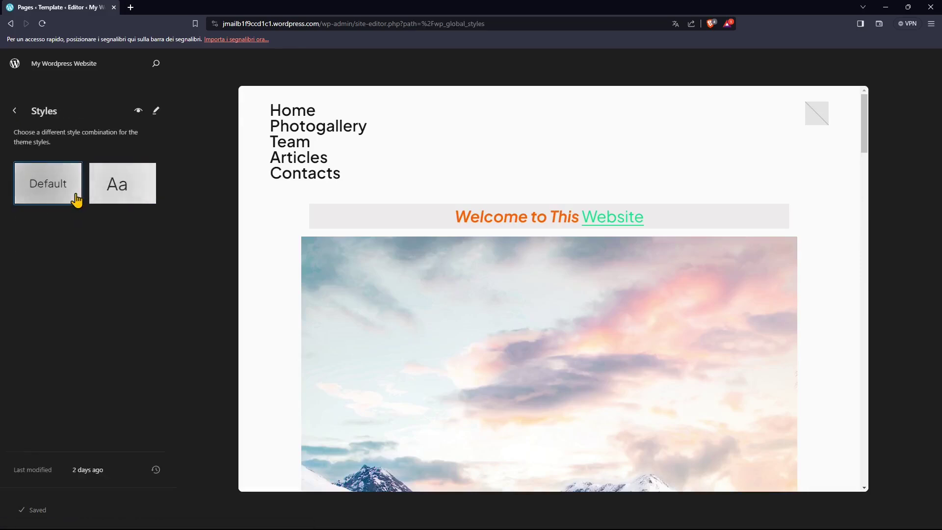
{"action": "left_click", "coordinate": [117, 196]}
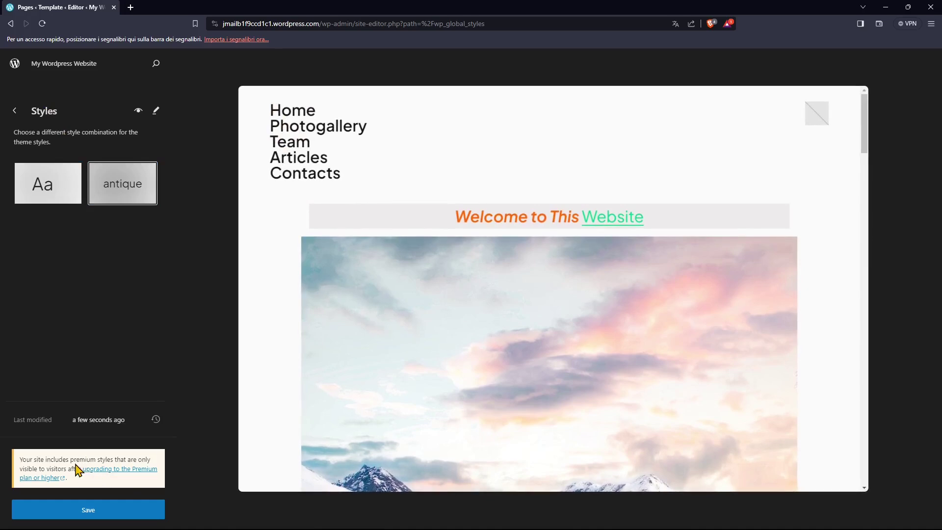
Step: Read the premium styles notice and compare the Default and antique variations in the page preview
{"action": "mouse_move", "coordinate": [70, 460]}
{"action": "left_mouse_down"}
{"action": "mouse_move", "coordinate": [113, 470]}
{"action": "mouse_move", "coordinate": [140, 463]}
{"action": "mouse_move", "coordinate": [68, 467]}
{"action": "mouse_move", "coordinate": [97, 470]}
{"action": "mouse_move", "coordinate": [82, 469]}
{"action": "left_mouse_up"}
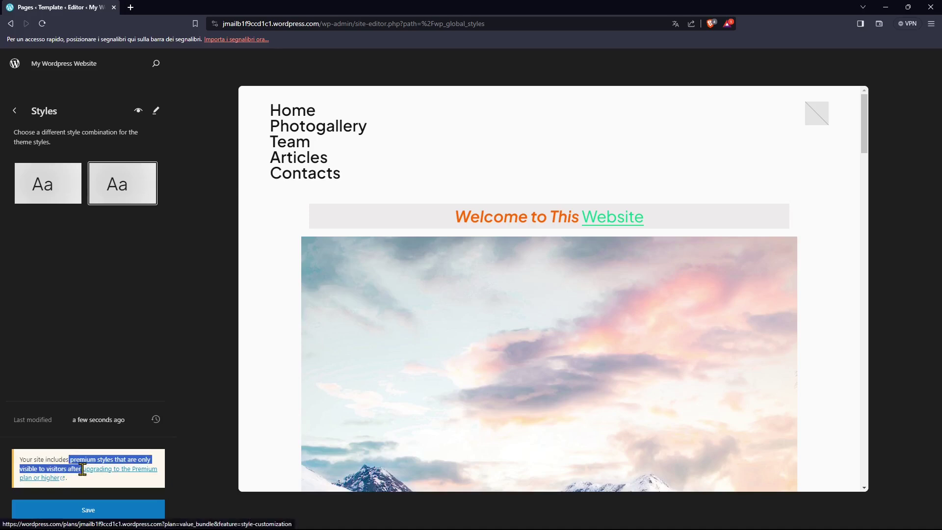
{"action": "left_click_drag", "start_coordinate": [157, 471], "coordinate": [151, 486]}
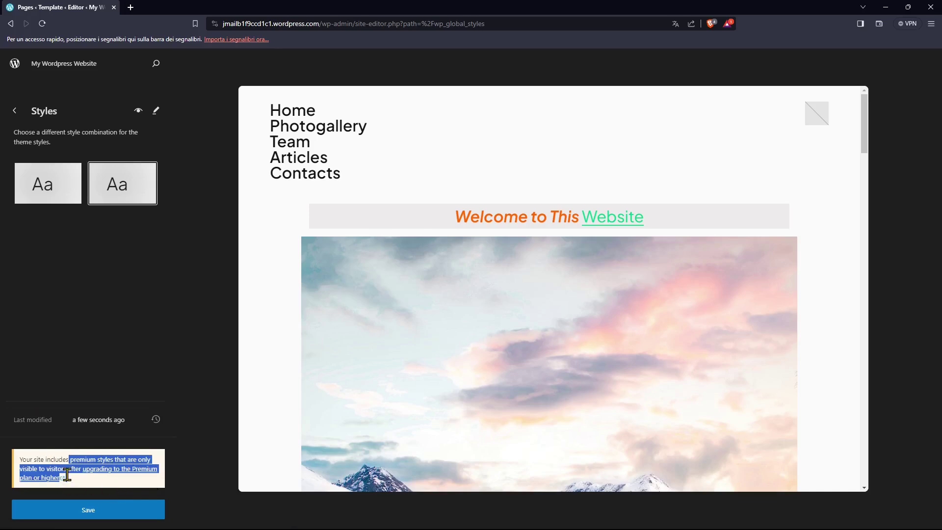
{"action": "left_click", "coordinate": [105, 363]}
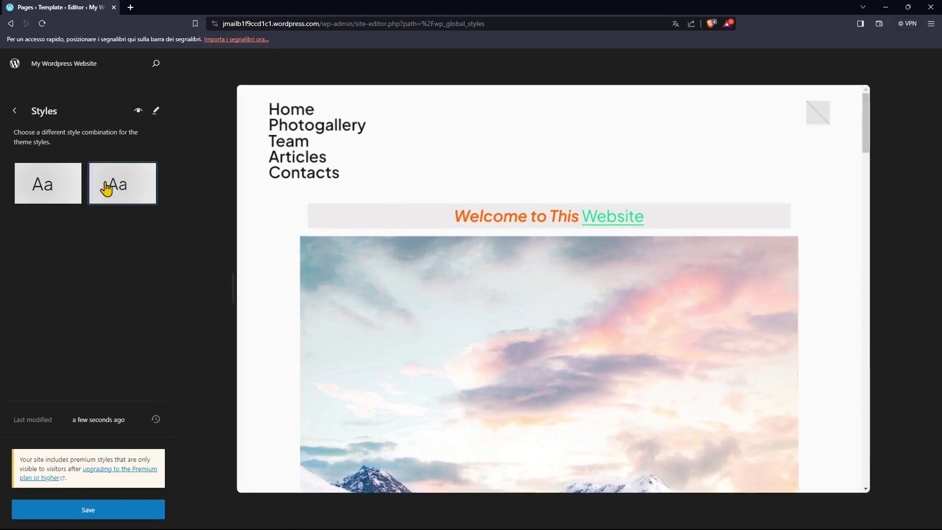
{"action": "left_click", "coordinate": [57, 199]}
{"action": "left_click", "coordinate": [96, 194]}
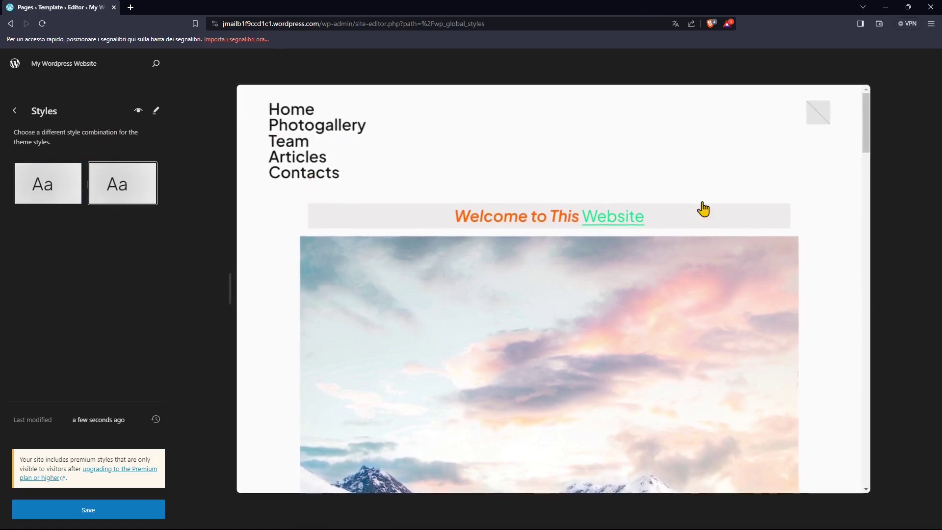
Step: View the full list of site pages from the Pages section, discarding the unsaved style change, and return to the site editor
{"action": "left_click", "coordinate": [14, 110]}
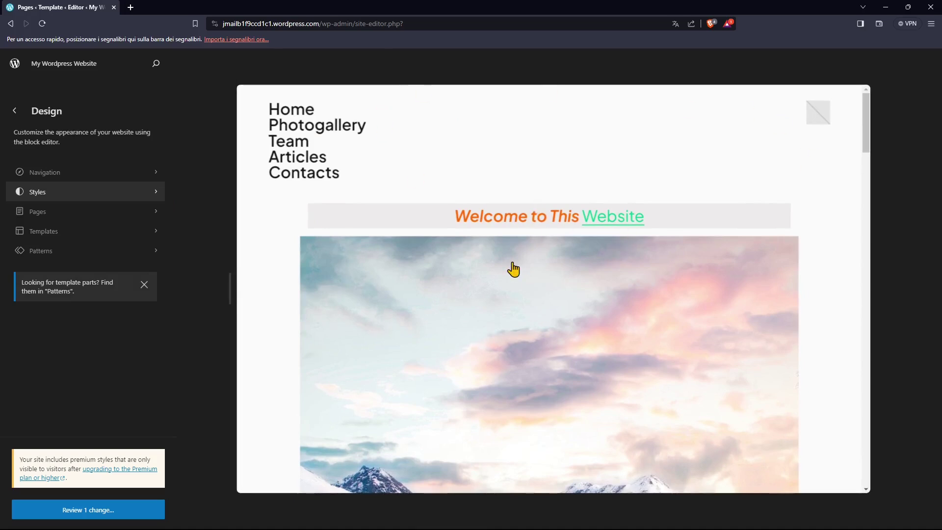
{"action": "left_click", "coordinate": [58, 214]}
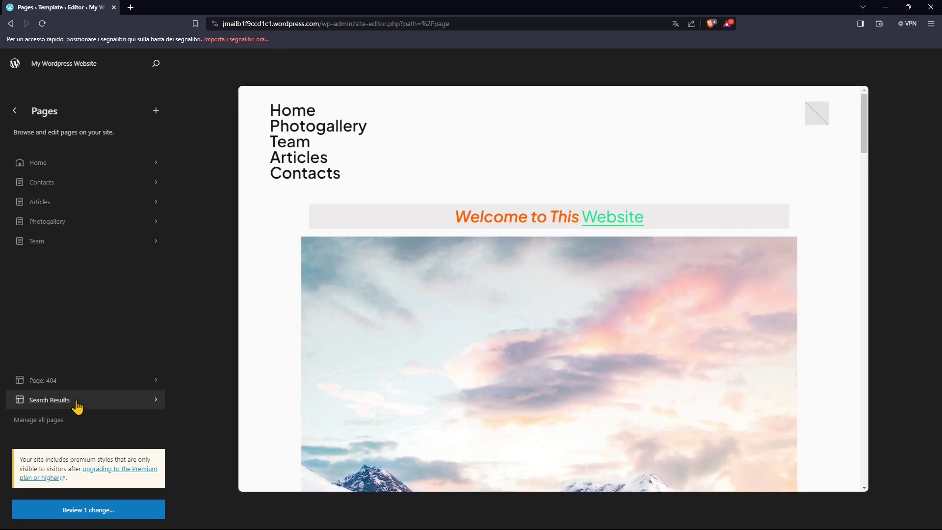
{"action": "left_click", "coordinate": [64, 427]}
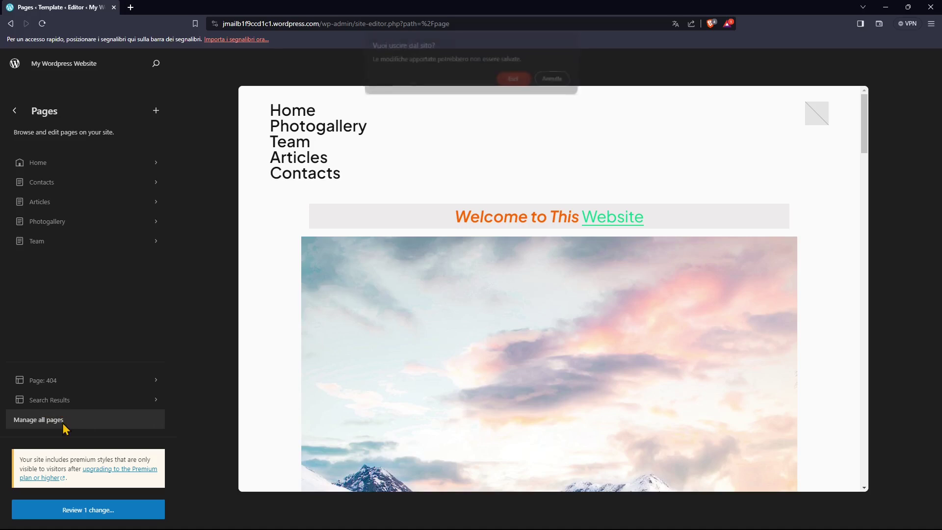
{"action": "left_click", "coordinate": [513, 81]}
{"action": "left_click", "coordinate": [510, 100]}
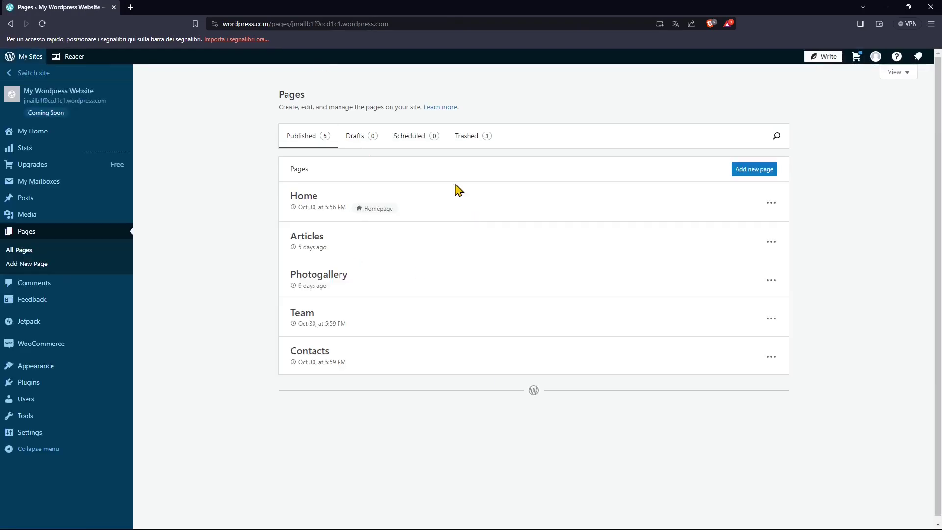
{"action": "left_click", "coordinate": [10, 24]}
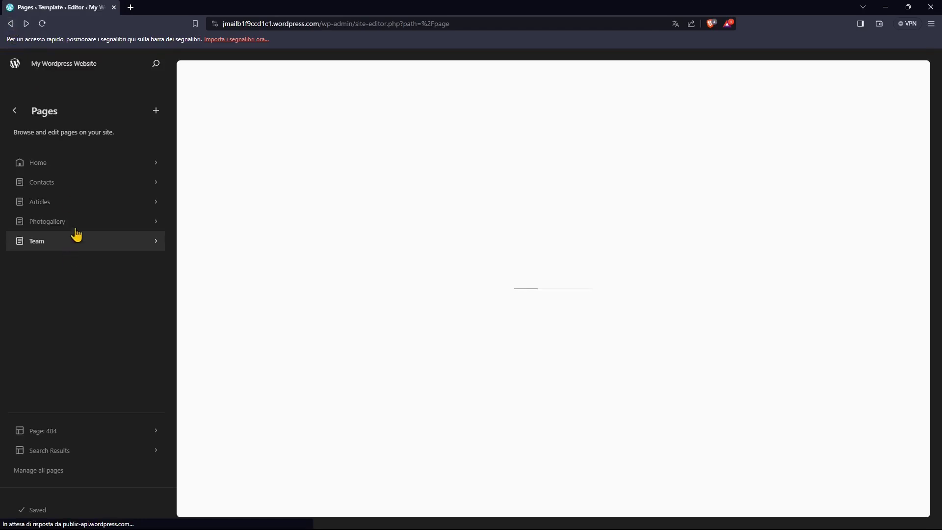
Step: Check the Home page's details and available actions, and open the page for editing
{"action": "left_click", "coordinate": [67, 167]}
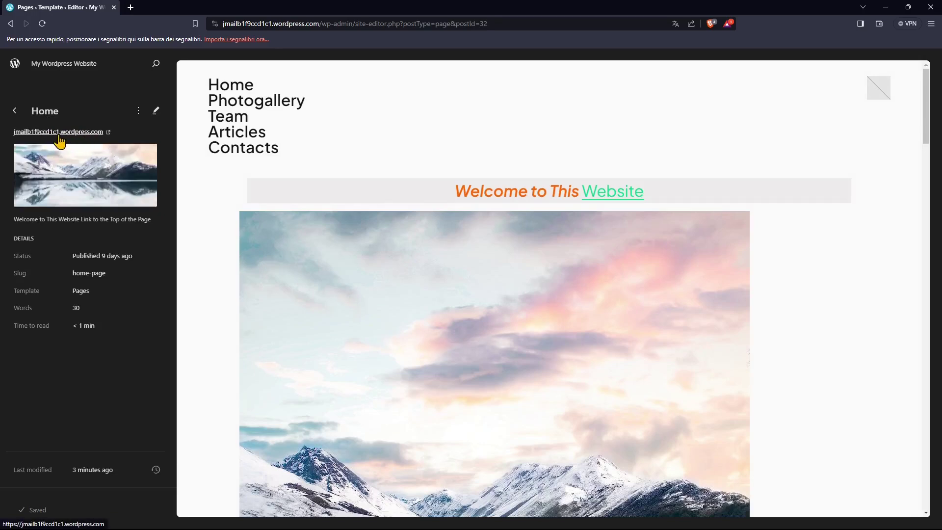
{"action": "left_click", "coordinate": [138, 111]}
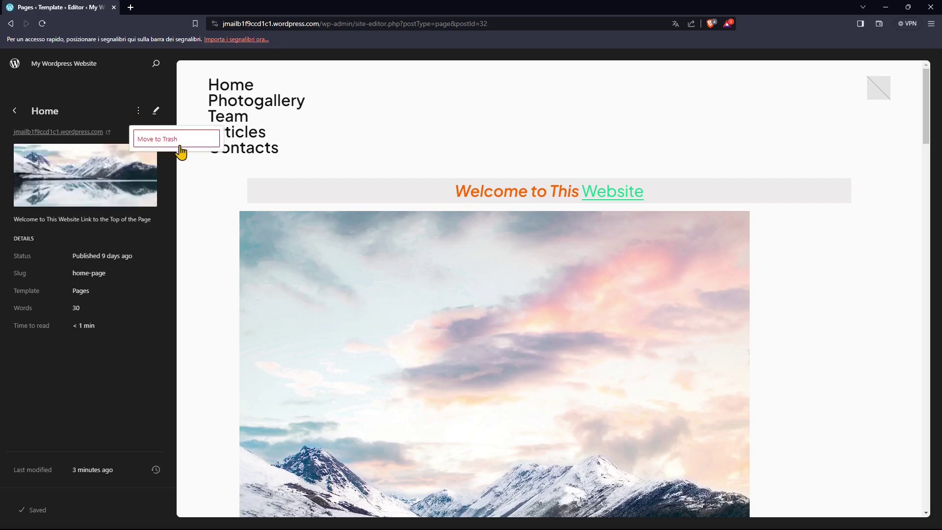
{"action": "left_click", "coordinate": [156, 111]}
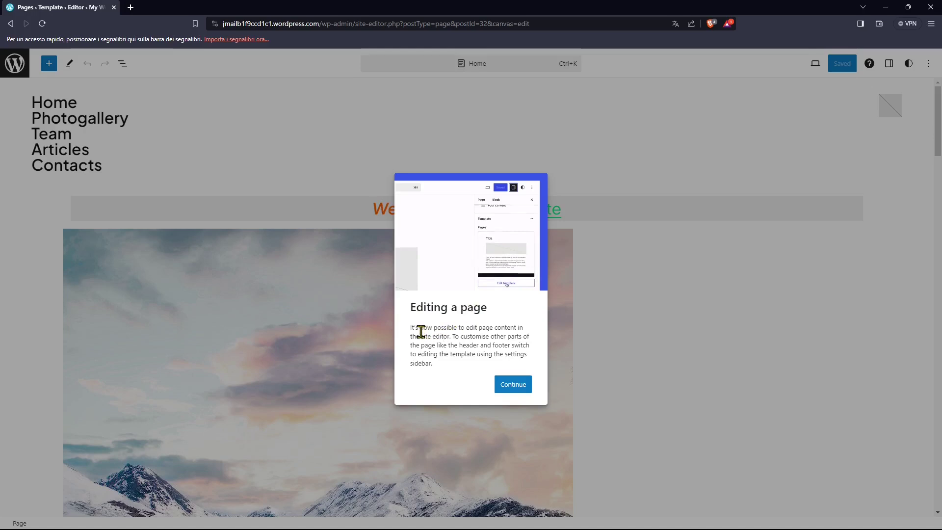
Step: Read the Editing a page introduction about customising the header and footer, and dismiss it
{"action": "mouse_move", "coordinate": [461, 328]}
{"action": "left_mouse_down"}
{"action": "mouse_move", "coordinate": [486, 337]}
{"action": "mouse_move", "coordinate": [523, 330]}
{"action": "mouse_move", "coordinate": [434, 338]}
{"action": "mouse_move", "coordinate": [463, 345]}
{"action": "left_mouse_up"}
{"action": "left_click", "coordinate": [466, 339]}
{"action": "double_click", "coordinate": [465, 346]}
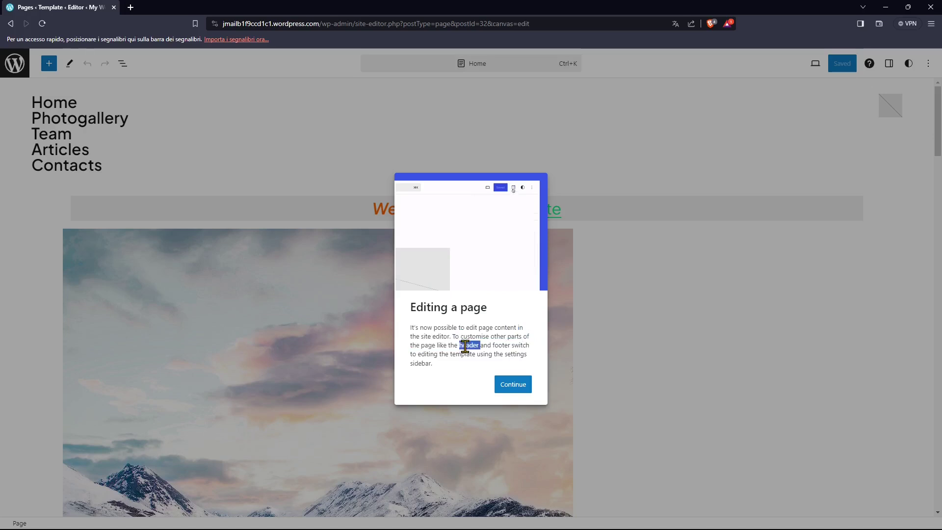
{"action": "double_click", "coordinate": [498, 346]}
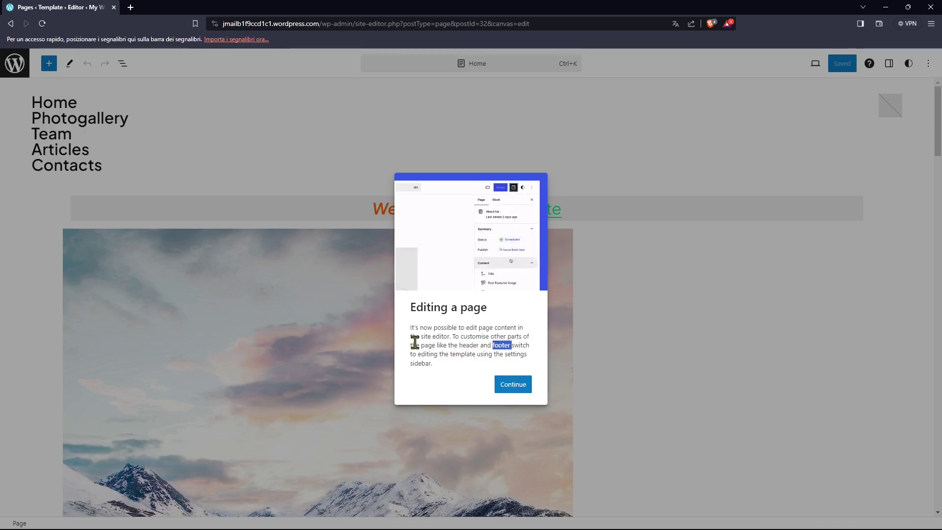
{"action": "double_click", "coordinate": [417, 363]}
{"action": "left_click", "coordinate": [423, 386]}
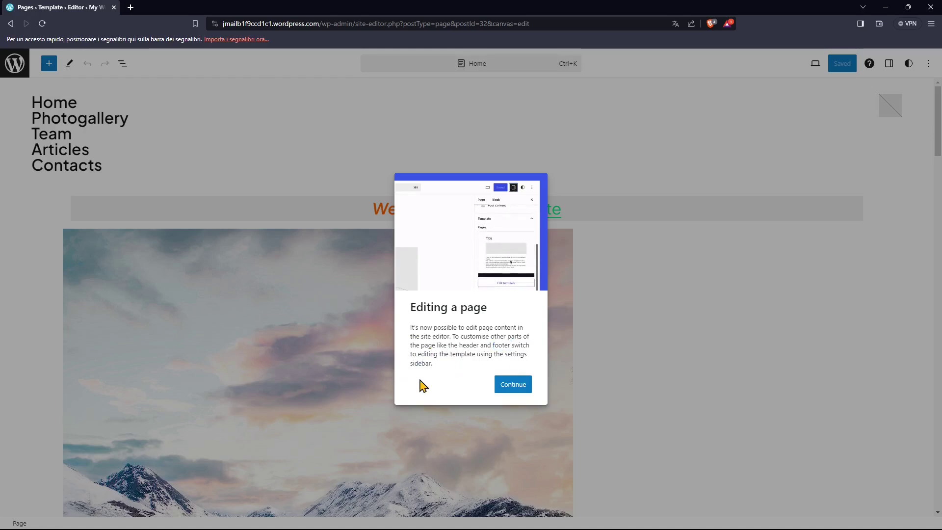
{"action": "left_click", "coordinate": [506, 387]}
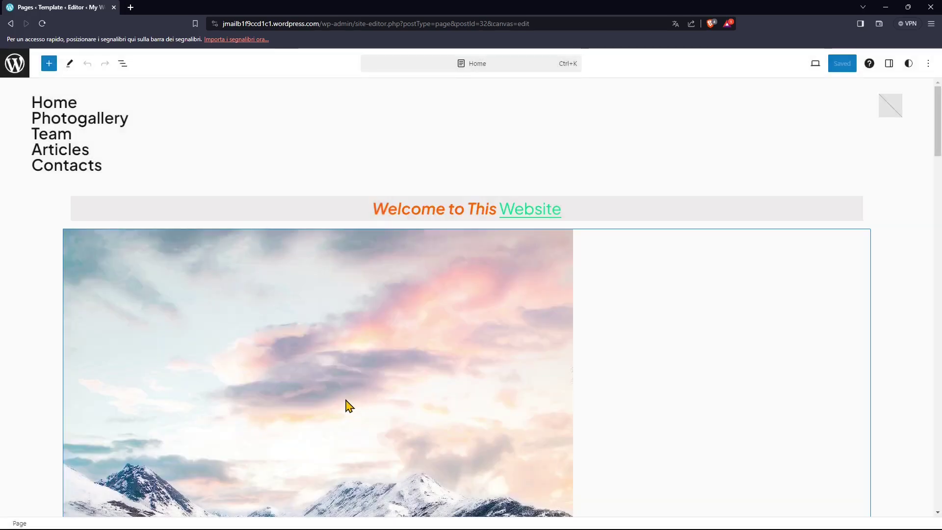
Step: Check which Home page blocks can be edited directly by trying the header menu, the mountain image and the welcome paragraph
{"action": "double_click", "coordinate": [101, 134]}
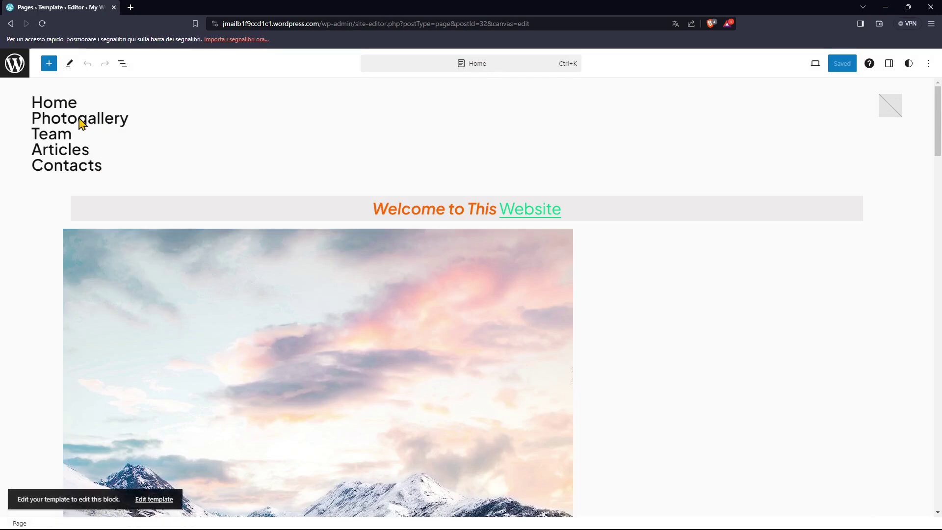
{"action": "left_click", "coordinate": [341, 260]}
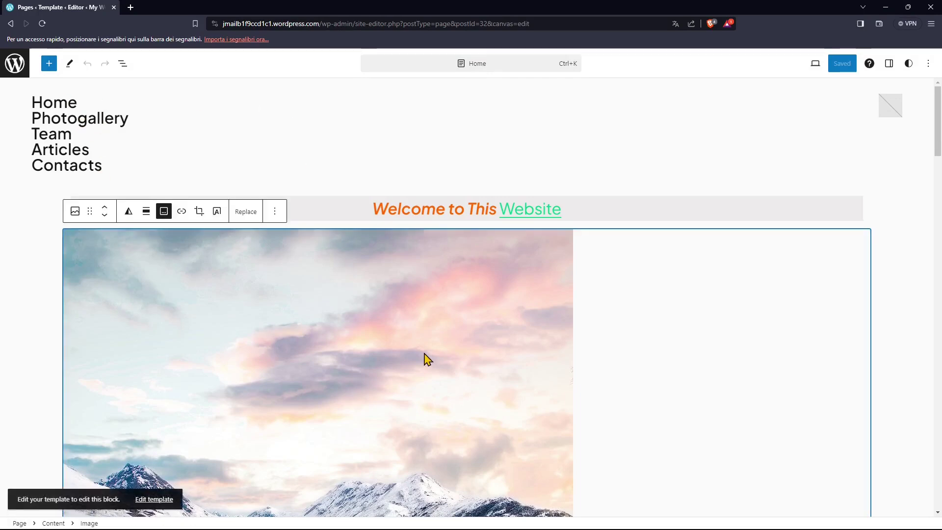
{"action": "left_click", "coordinate": [410, 215]}
{"action": "left_click", "coordinate": [396, 311]}
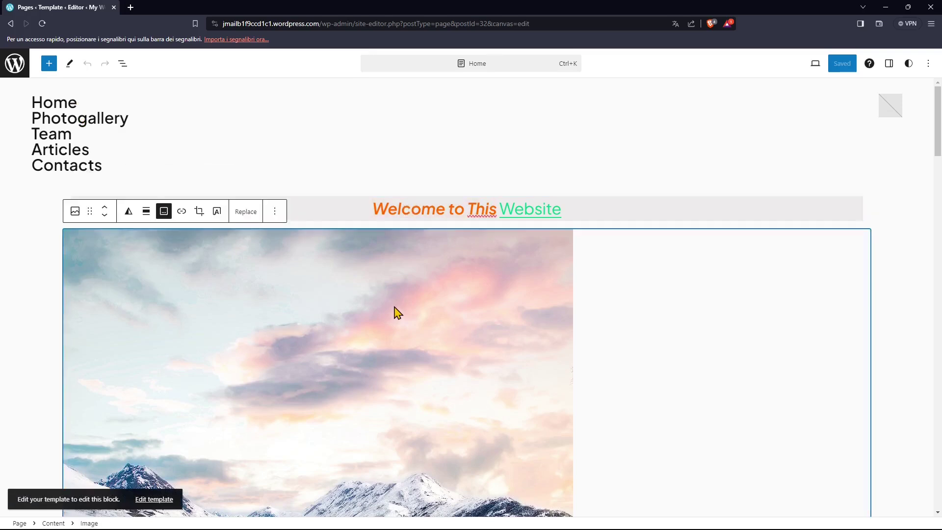
Step: Remove the bold and italic formatting from "Welcome to This" in the welcome paragraph and save the Home page
{"action": "left_click", "coordinate": [388, 211]}
{"action": "double_click", "coordinate": [408, 209]}
{"action": "left_click", "coordinate": [492, 209]}
{"action": "left_click_drag", "start_coordinate": [497, 207], "coordinate": [356, 198]}
{"action": "left_click", "coordinate": [175, 179]}
{"action": "left_click", "coordinate": [195, 178]}
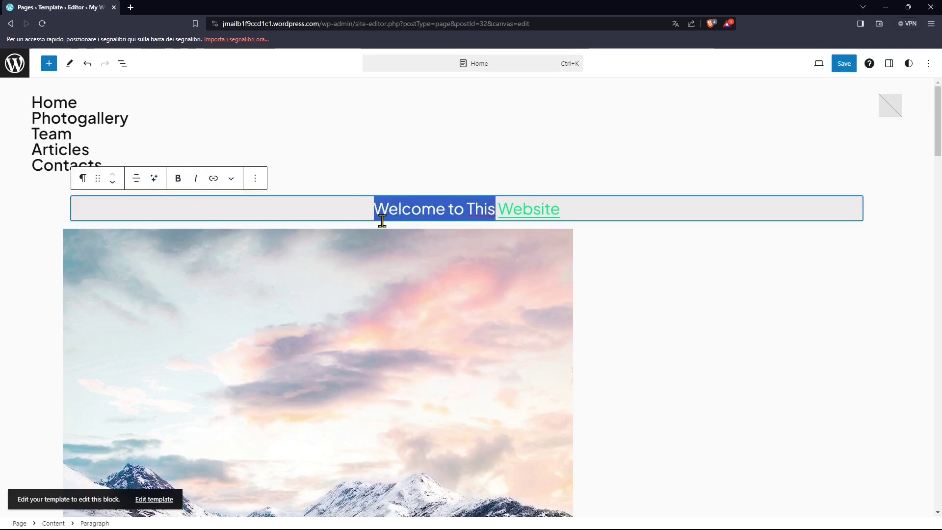
{"action": "left_click", "coordinate": [379, 189]}
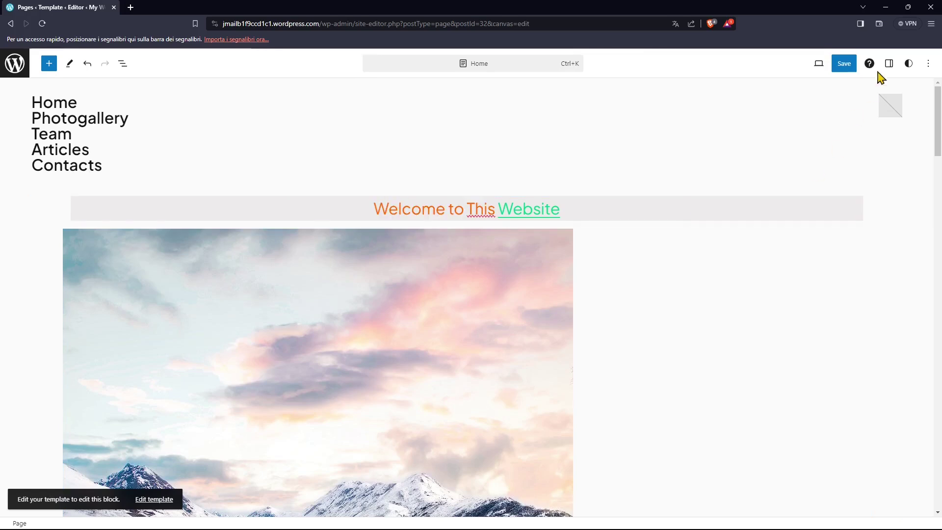
{"action": "left_click", "coordinate": [844, 63]}
{"action": "left_click", "coordinate": [841, 63]}
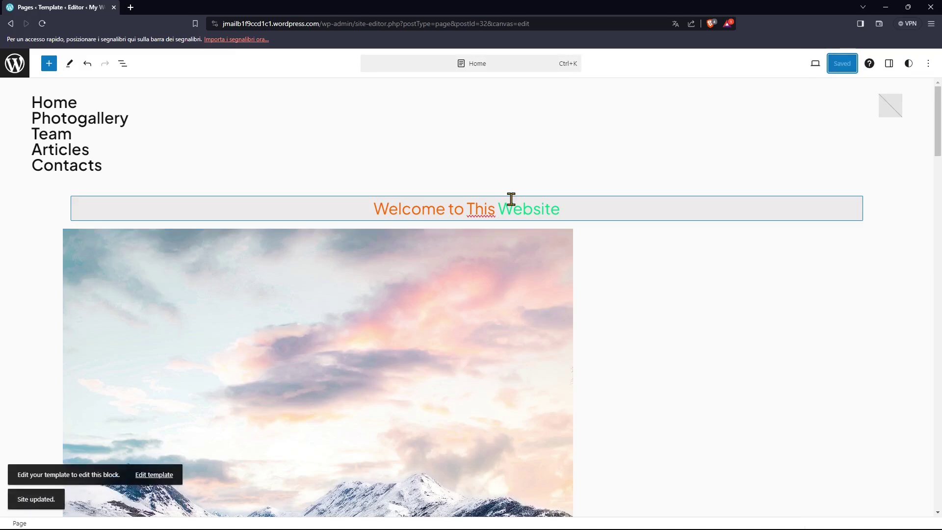
Step: Switch to editing the Pages template, read the Editing a template introduction and dismiss it
{"action": "left_click", "coordinate": [156, 476]}
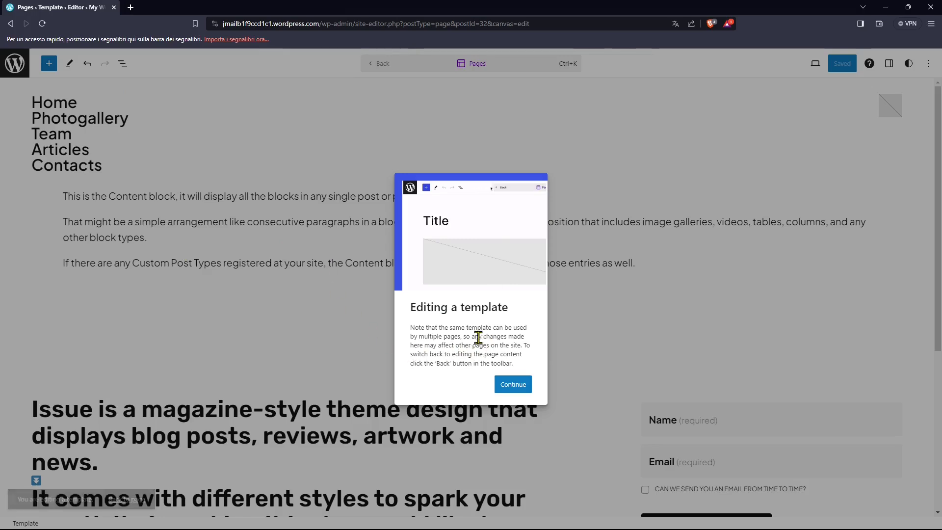
{"action": "left_click_drag", "start_coordinate": [478, 328], "coordinate": [475, 347]}
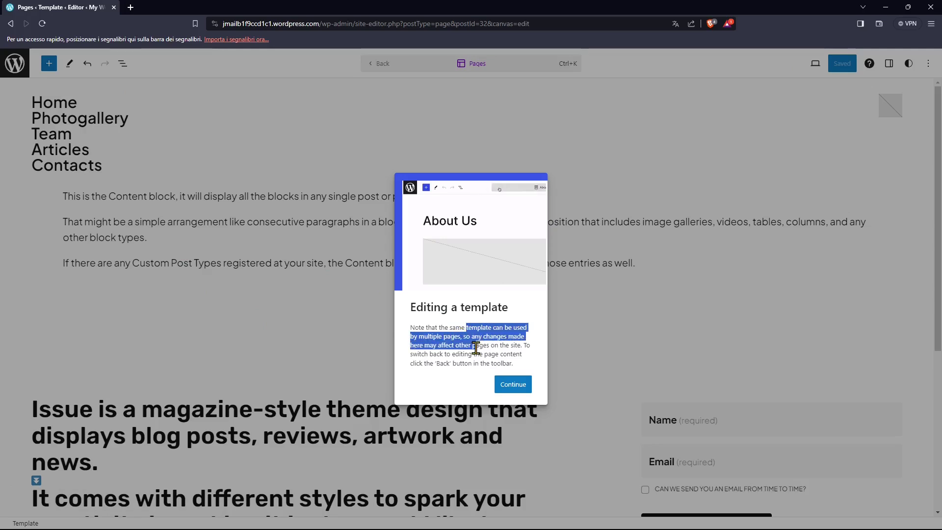
{"action": "left_click", "coordinate": [444, 340]}
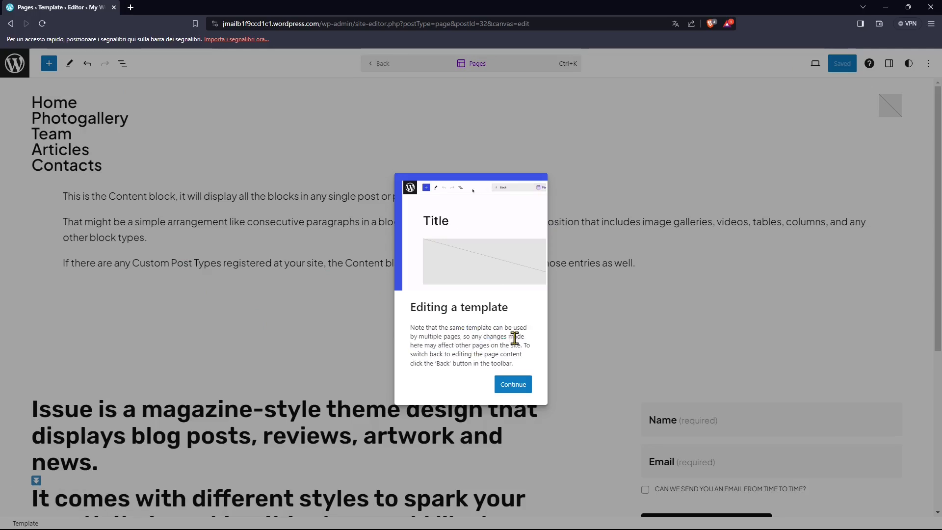
{"action": "left_click_drag", "start_coordinate": [414, 346], "coordinate": [515, 354]}
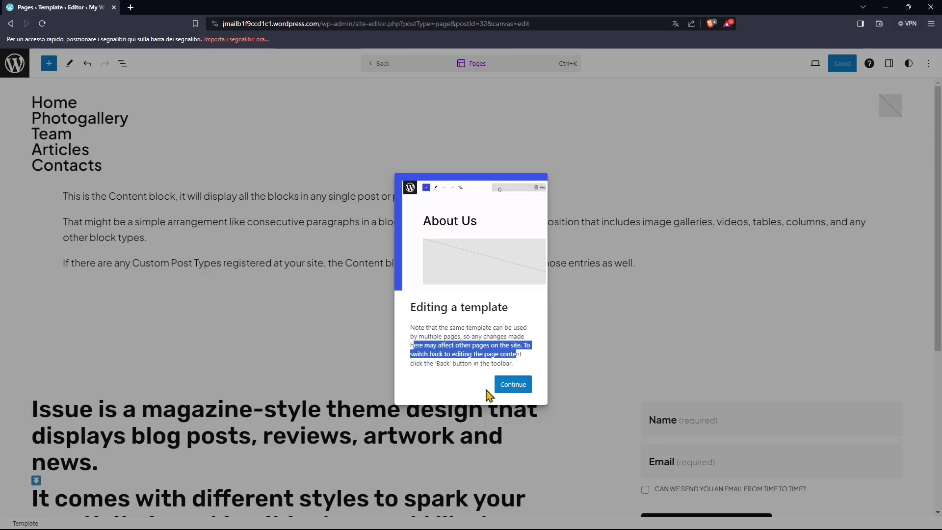
{"action": "left_click", "coordinate": [474, 363]}
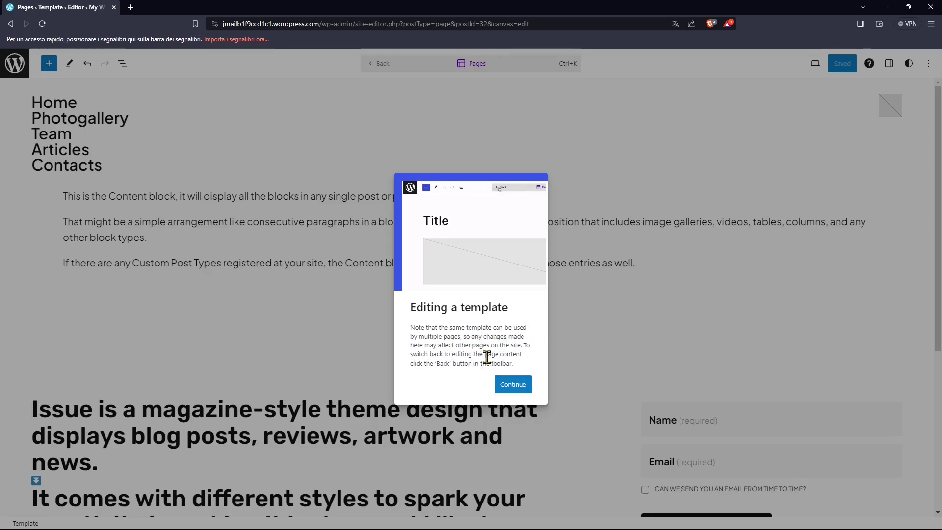
{"action": "left_click_drag", "start_coordinate": [485, 354], "coordinate": [519, 355]}
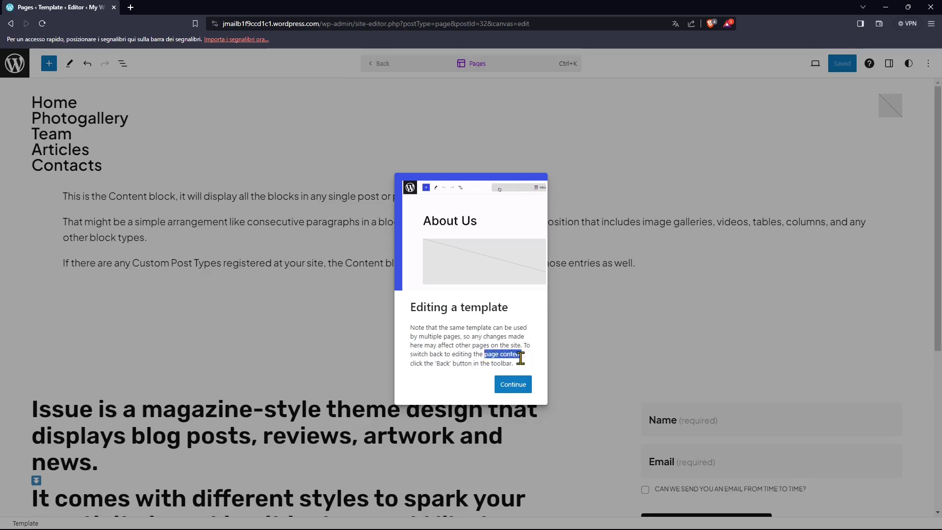
{"action": "left_click_drag", "start_coordinate": [436, 363], "coordinate": [450, 363]}
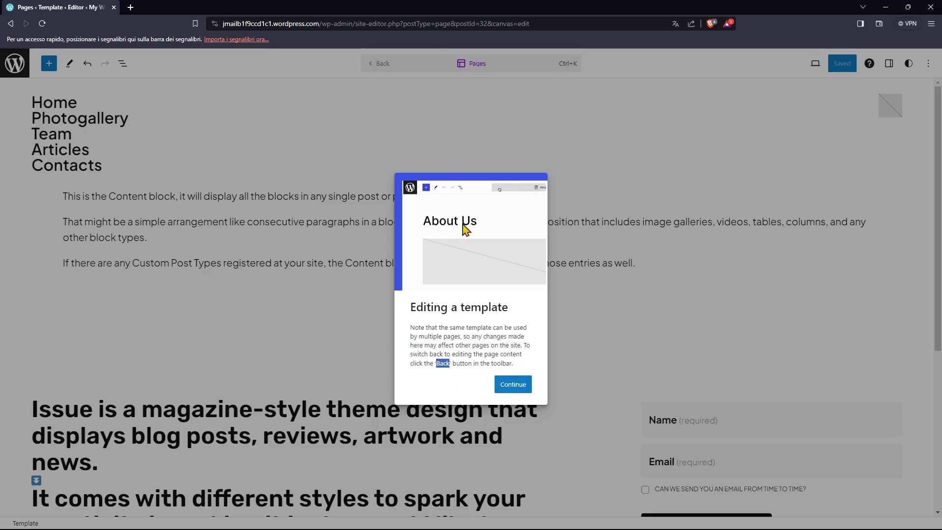
{"action": "left_click", "coordinate": [514, 386]}
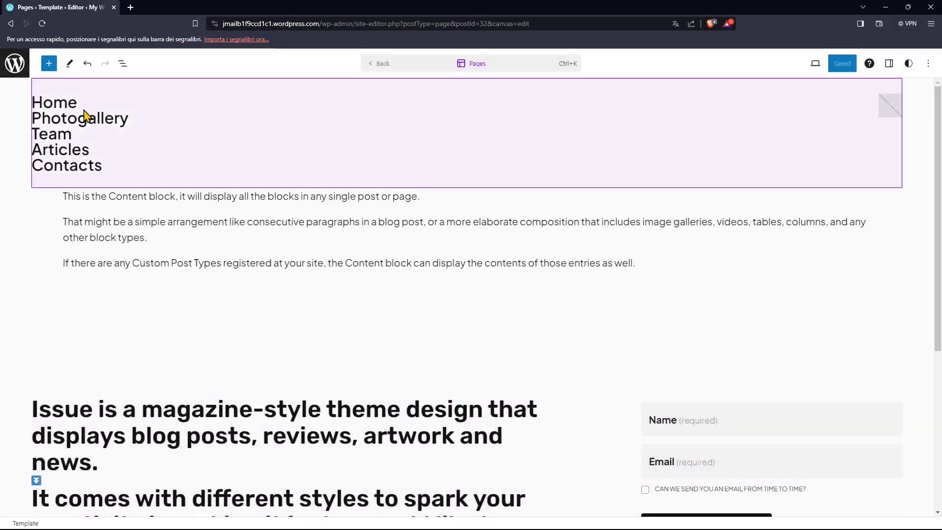
Step: Select the Pages template's header, Content block and footer in turn to examine the template's structure
{"action": "left_click", "coordinate": [86, 141]}
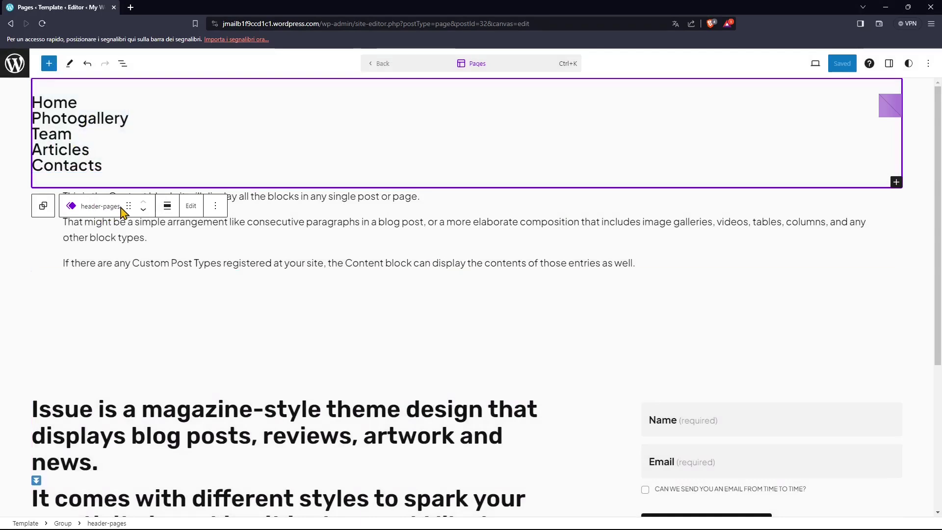
{"action": "left_click", "coordinate": [293, 240]}
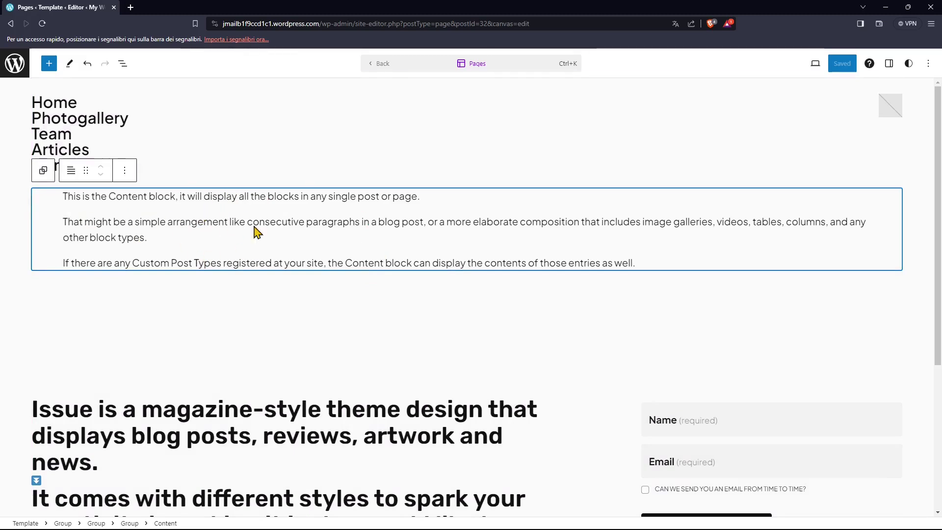
{"action": "scroll", "coordinate": [337, 320], "scroll_direction": "down", "scroll_amount": 2}
{"action": "left_click", "coordinate": [259, 324]}
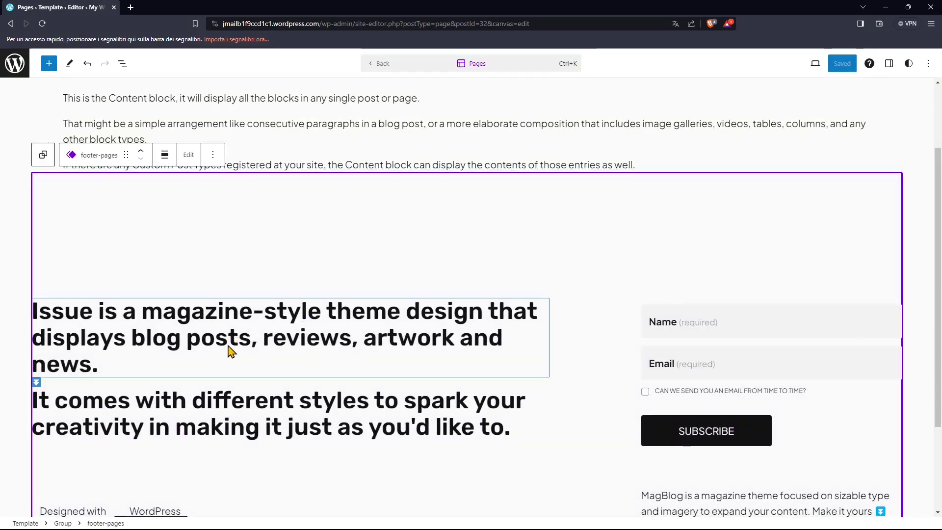
Step: Examine the footer's editable blocks by selecting its two large headings, the subscription form's Name field and the spacers above and below
{"action": "scroll", "coordinate": [231, 351], "scroll_direction": "down", "scroll_amount": 1}
{"action": "left_click", "coordinate": [245, 353]}
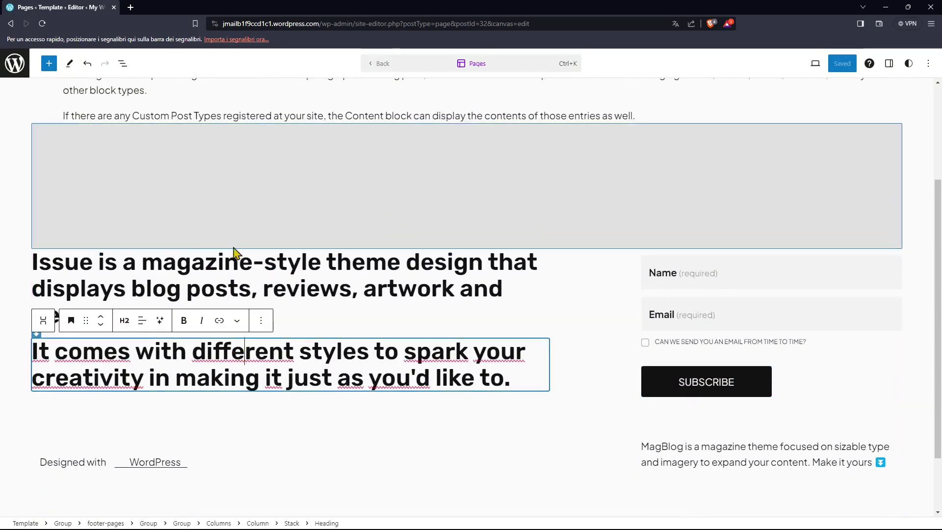
{"action": "left_click", "coordinate": [42, 263]}
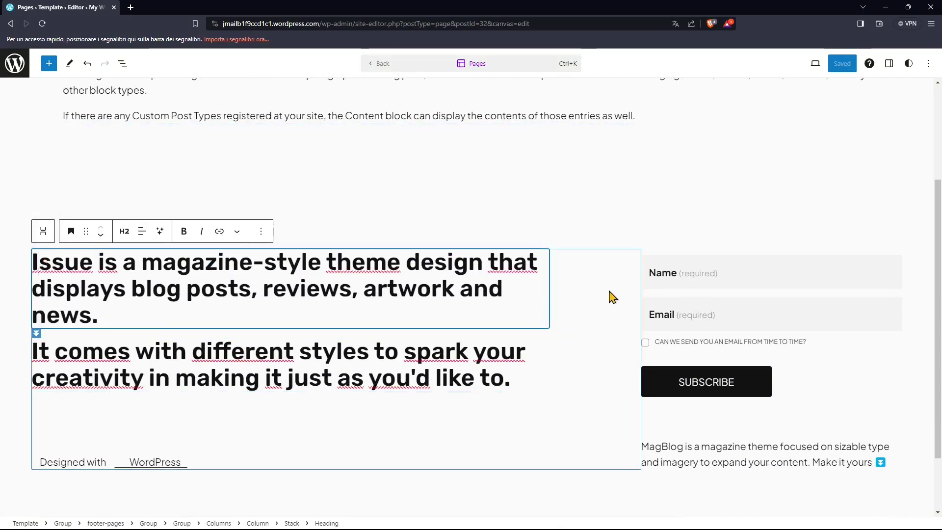
{"action": "left_click", "coordinate": [665, 271]}
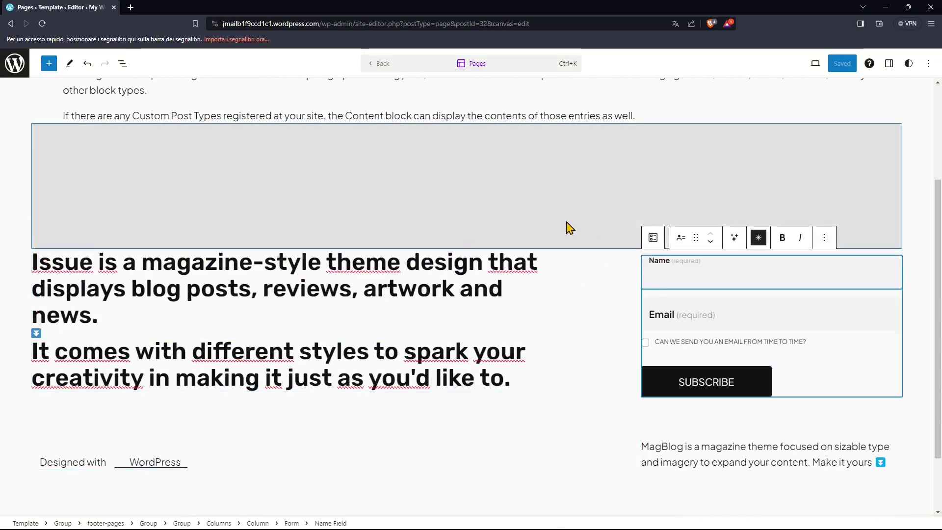
{"action": "left_click", "coordinate": [569, 227]}
{"action": "scroll", "coordinate": [550, 394], "scroll_direction": "down", "scroll_amount": 2}
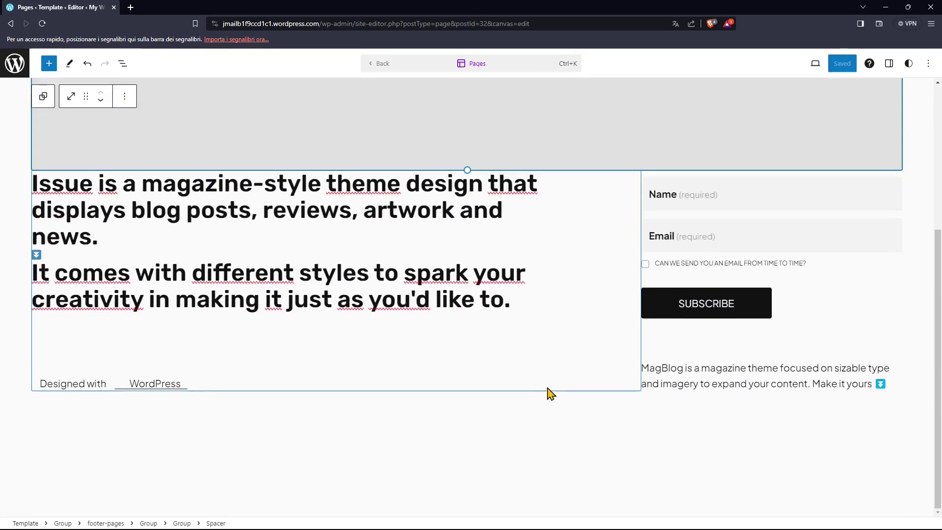
{"action": "left_click", "coordinate": [551, 394]}
{"action": "scroll", "coordinate": [421, 432], "scroll_direction": "up", "scroll_amount": 2}
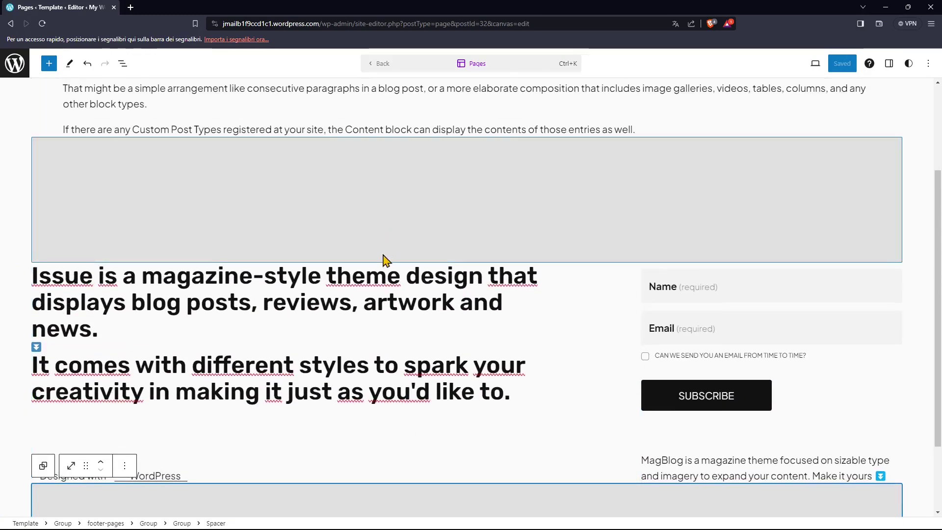
{"action": "scroll", "coordinate": [419, 81], "scroll_direction": "up", "scroll_amount": 2}
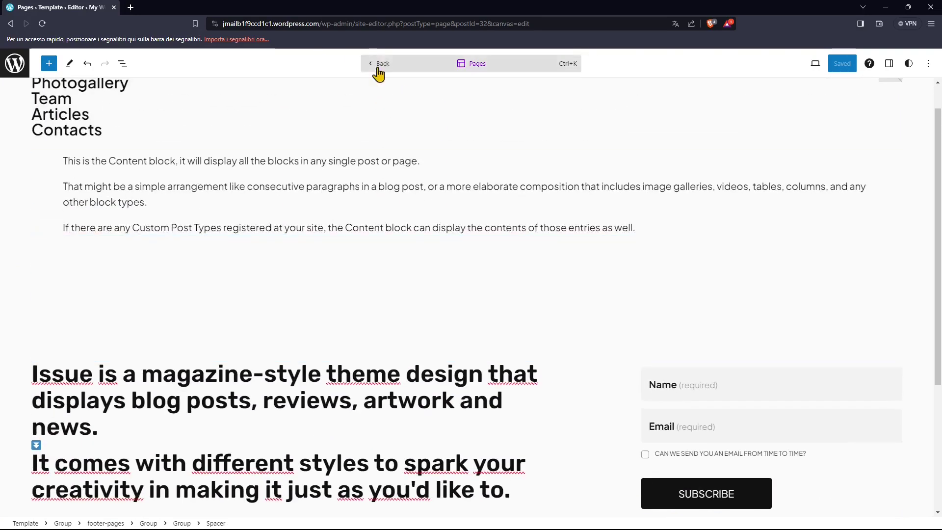
{"action": "scroll", "coordinate": [143, 122], "scroll_direction": "up", "scroll_amount": 1}
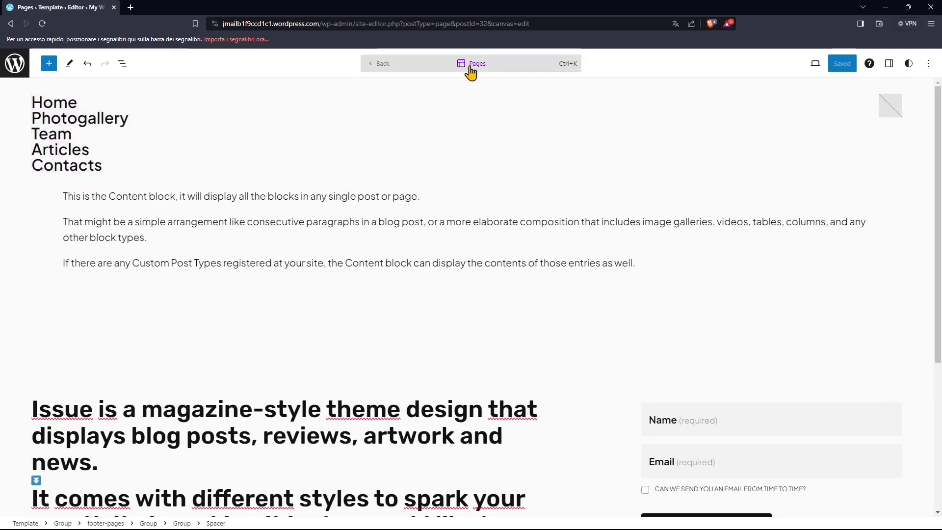
Step: Return from the template to the Home page, try selecting the header menu and show the page settings
{"action": "left_click", "coordinate": [383, 66]}
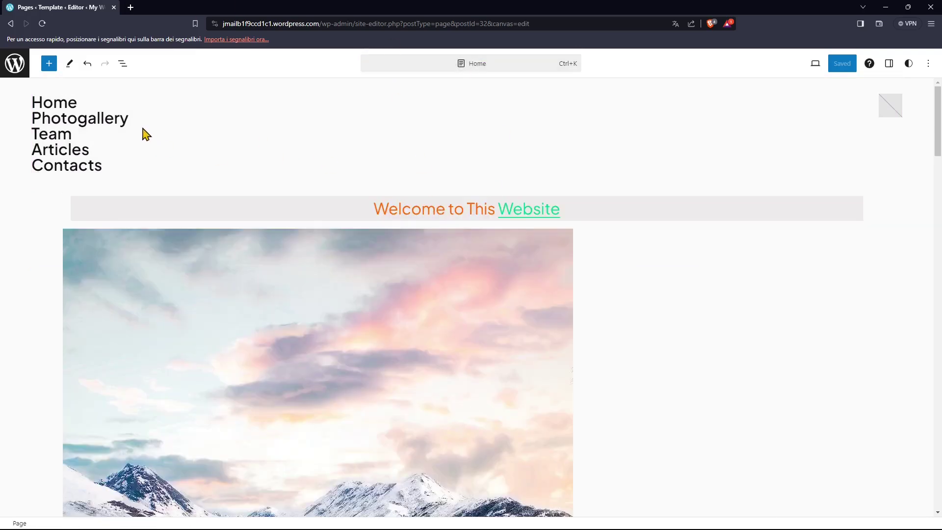
{"action": "left_click", "coordinate": [68, 121]}
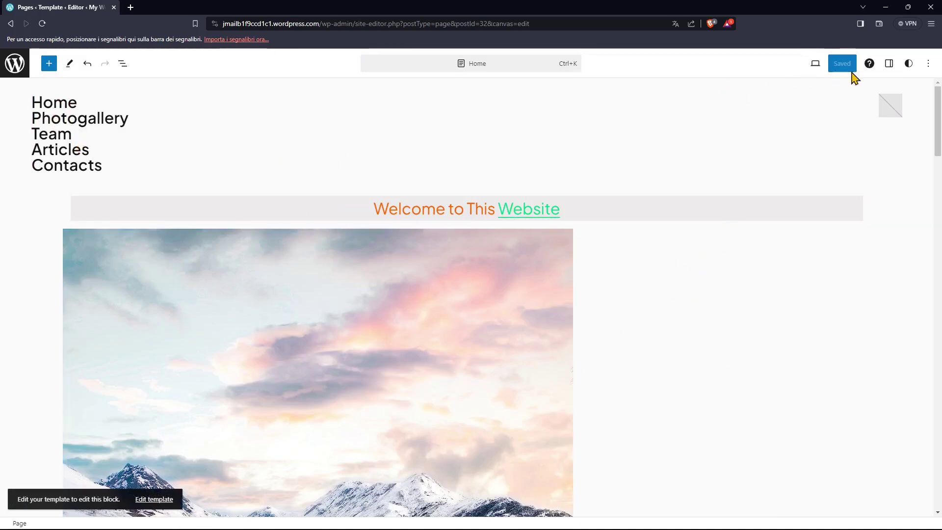
{"action": "left_click", "coordinate": [889, 70]}
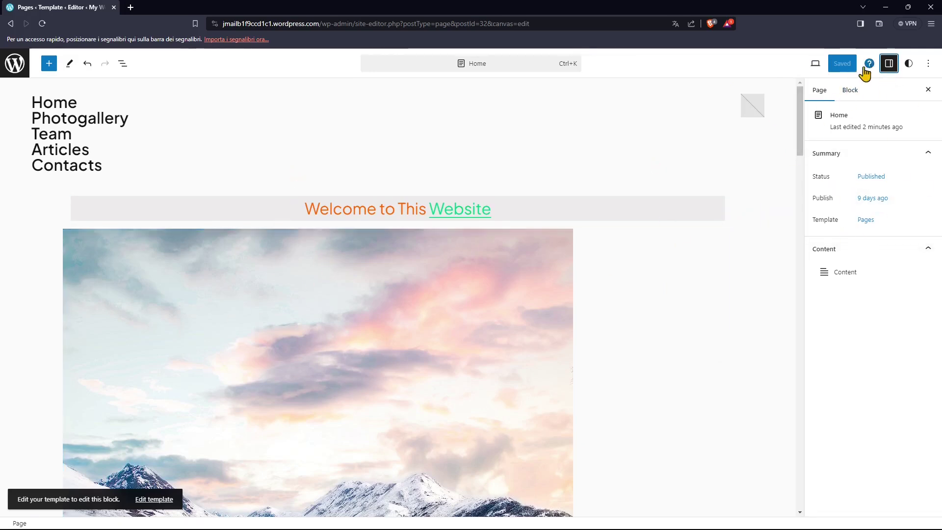
Step: Try Bodoni Moda as the site-wide text font in the typography styles, and remove the premium styles
{"action": "left_click", "coordinate": [909, 69]}
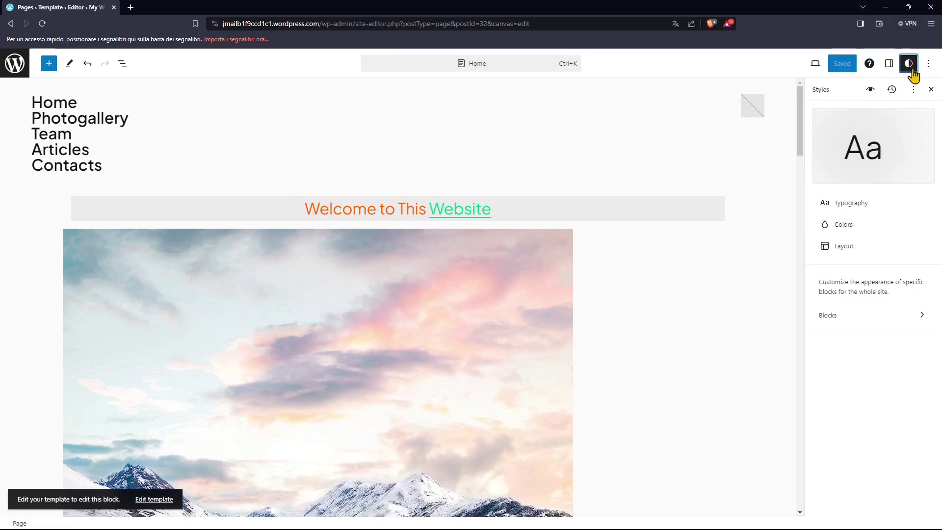
{"action": "left_click", "coordinate": [862, 206]}
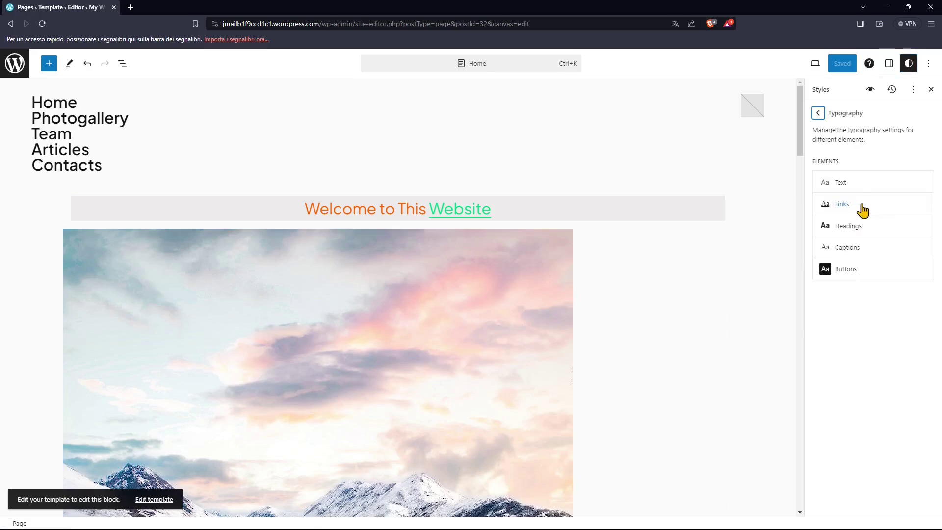
{"action": "left_click", "coordinate": [844, 186]}
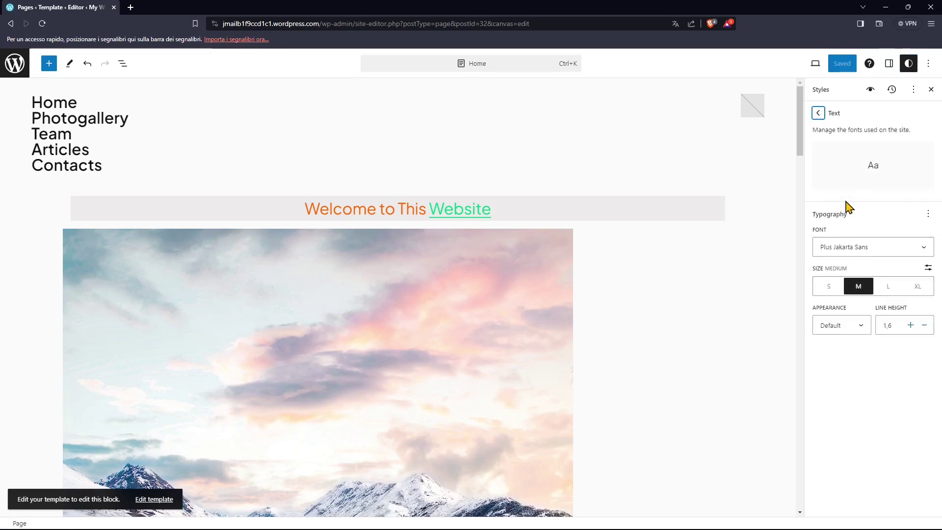
{"action": "left_click", "coordinate": [850, 253]}
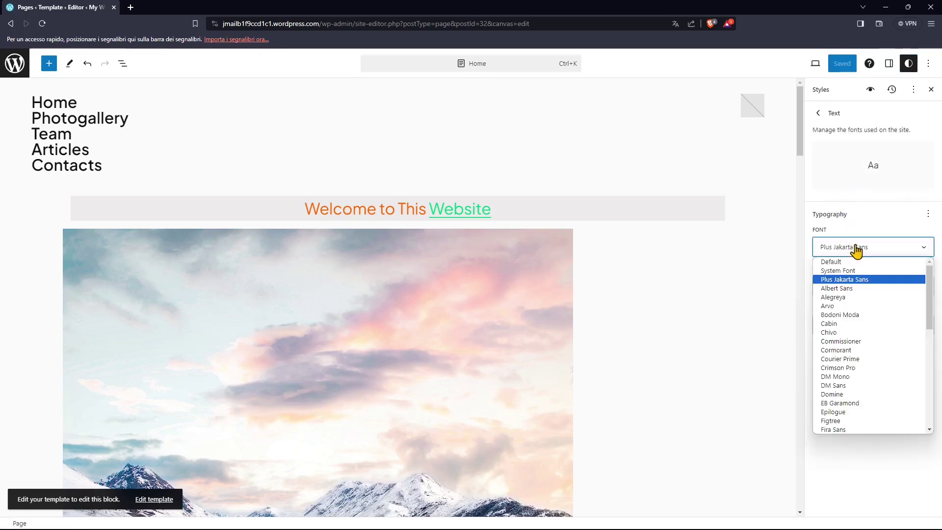
{"action": "left_click", "coordinate": [850, 315]}
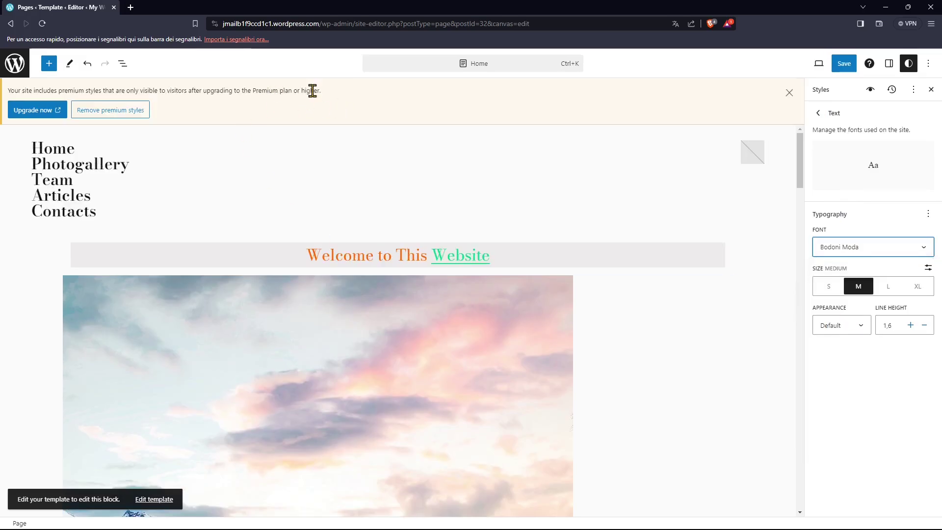
{"action": "left_click", "coordinate": [110, 110]}
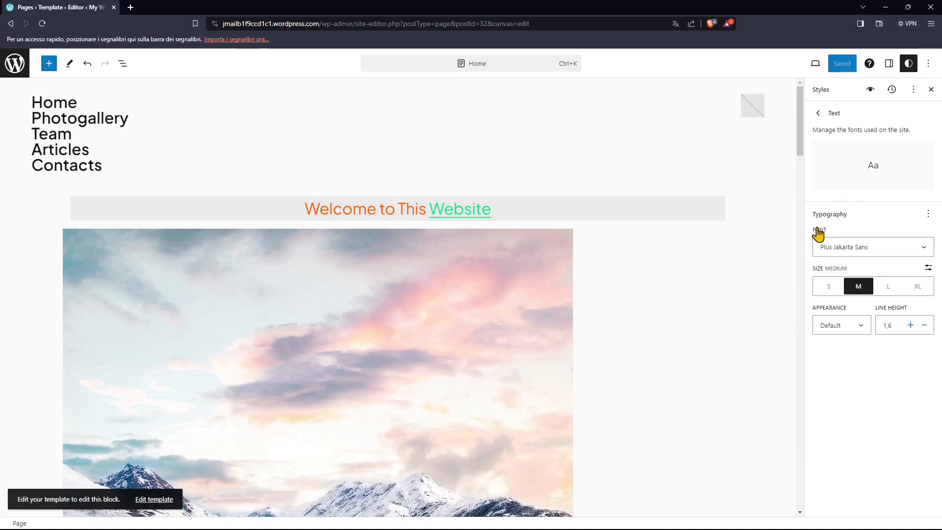
{"action": "left_click", "coordinate": [818, 115]}
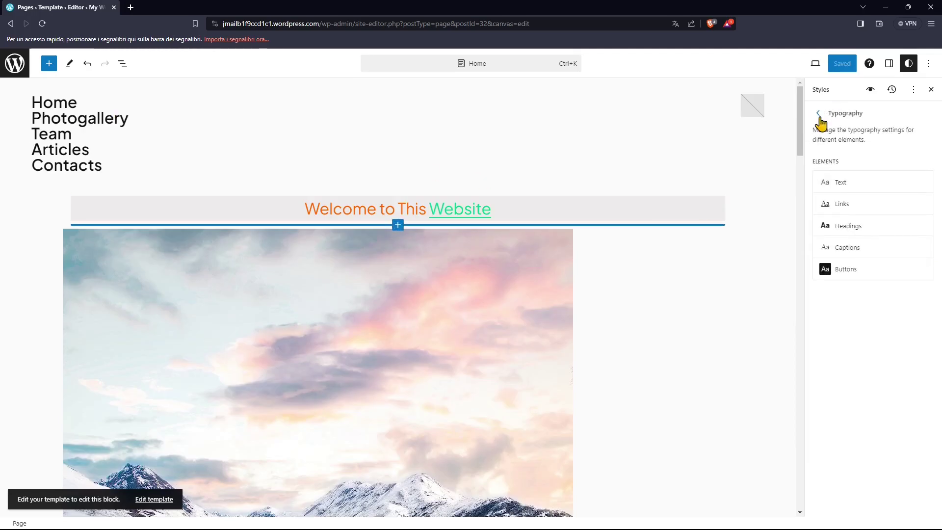
Step: Select the whole "Welcome to This Website" paragraph and show its block settings
{"action": "left_click", "coordinate": [346, 210]}
{"action": "triple_click", "coordinate": [347, 210]}
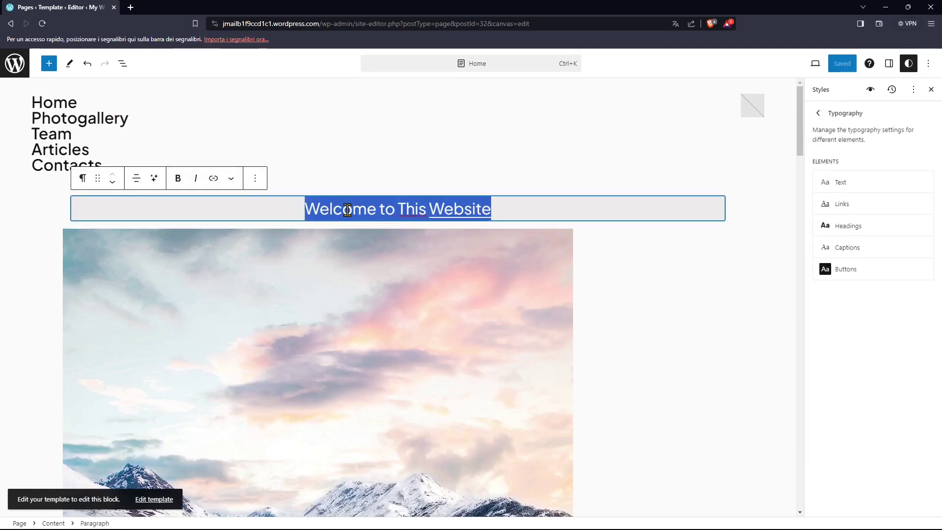
{"action": "left_click", "coordinate": [818, 114]}
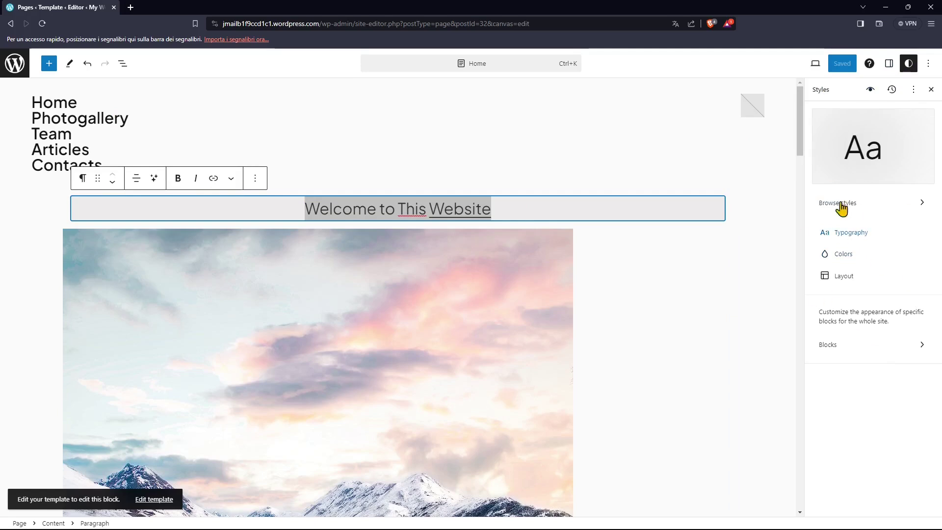
{"action": "left_click", "coordinate": [888, 69]}
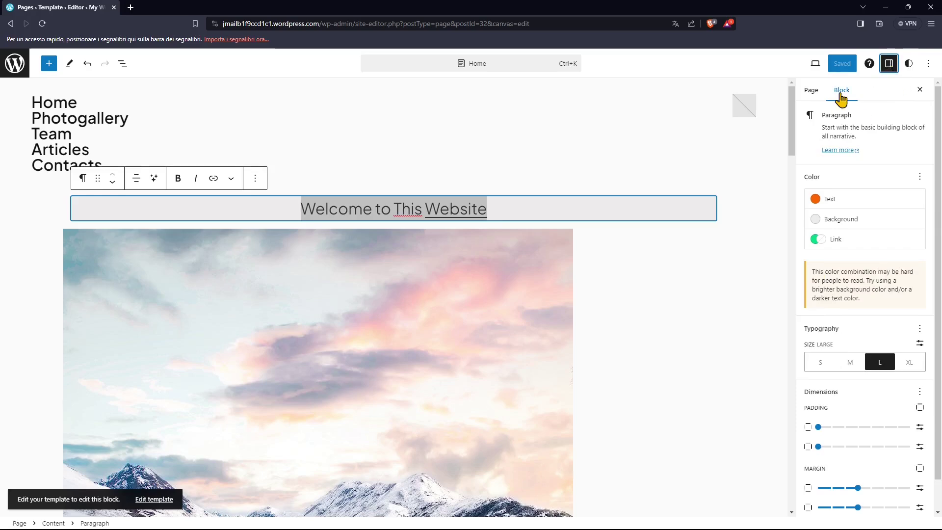
Step: Change the text colour of "Welcome to This" in the welcome paragraph to blue and save the Home page
{"action": "left_click", "coordinate": [369, 209]}
{"action": "left_click_drag", "start_coordinate": [418, 210], "coordinate": [283, 210]}
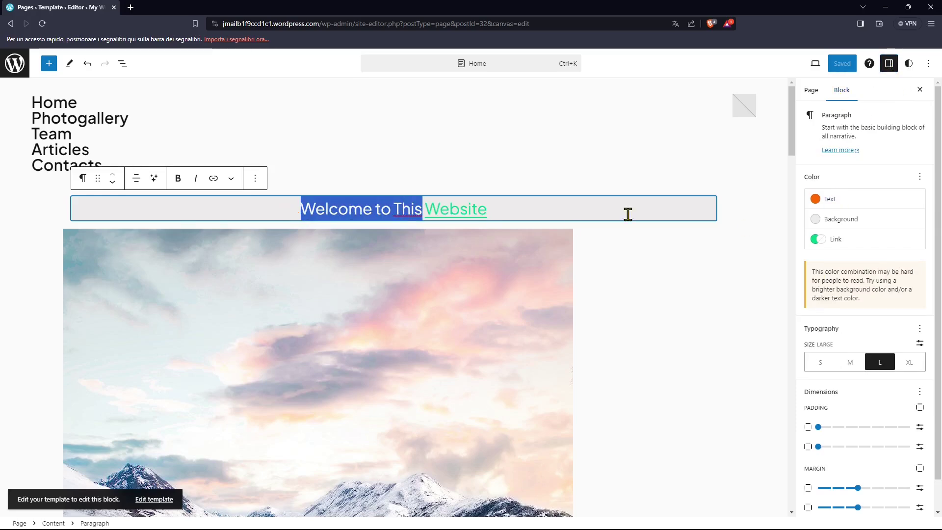
{"action": "left_click", "coordinate": [819, 201]}
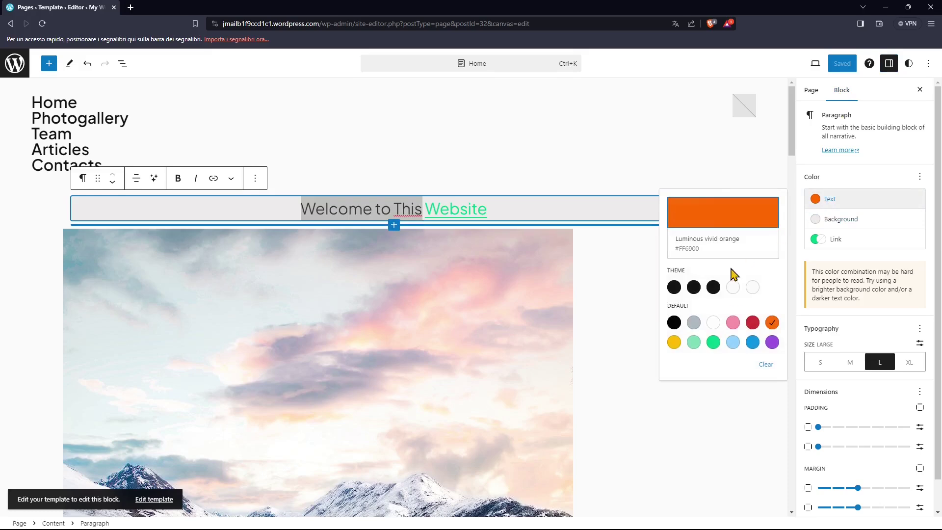
{"action": "left_click", "coordinate": [704, 427]}
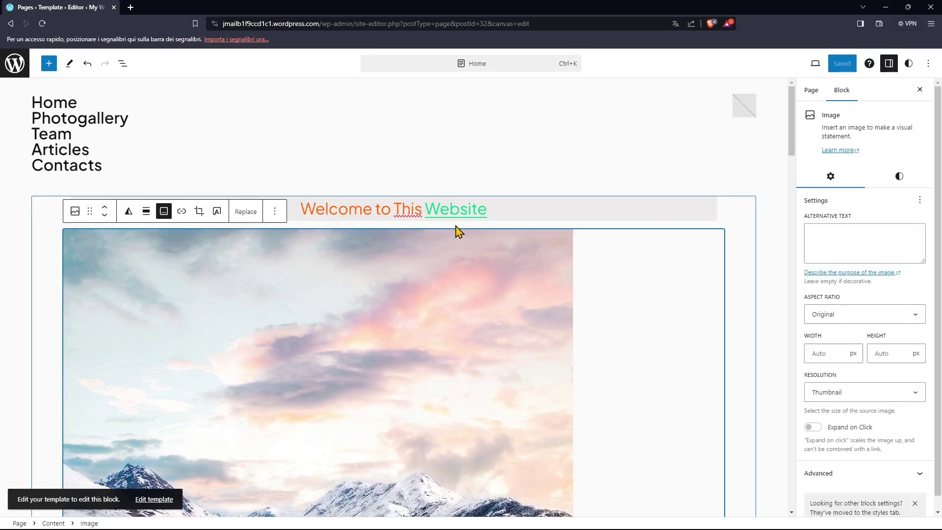
{"action": "left_click", "coordinate": [421, 211]}
{"action": "left_click_drag", "start_coordinate": [420, 210], "coordinate": [301, 210]}
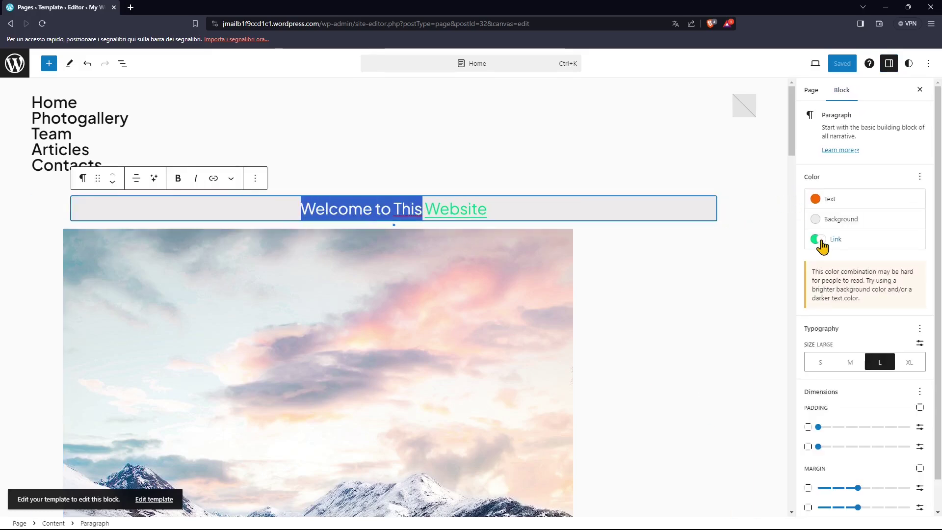
{"action": "left_click", "coordinate": [822, 244]}
{"action": "left_click", "coordinate": [816, 199]}
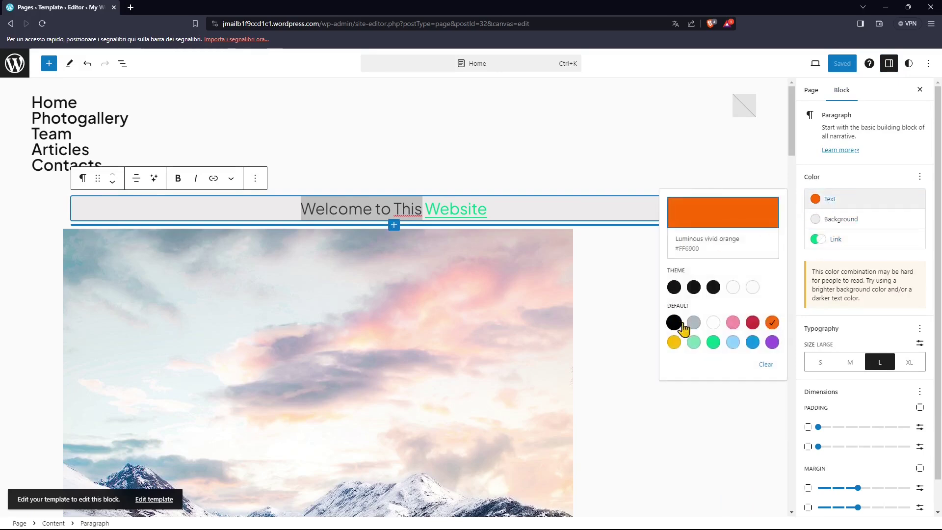
{"action": "left_click", "coordinate": [753, 342]}
{"action": "left_click", "coordinate": [622, 325]}
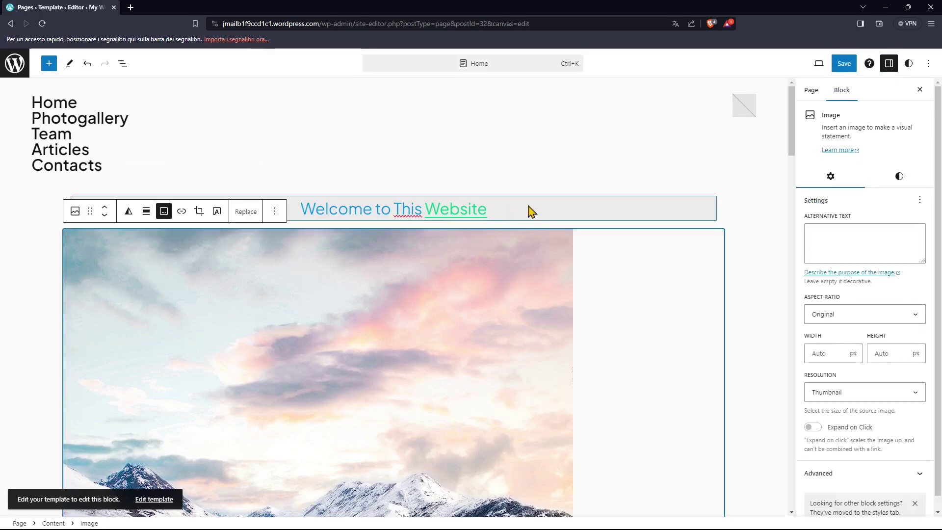
{"action": "left_click", "coordinate": [844, 63]}
{"action": "left_click", "coordinate": [834, 69]}
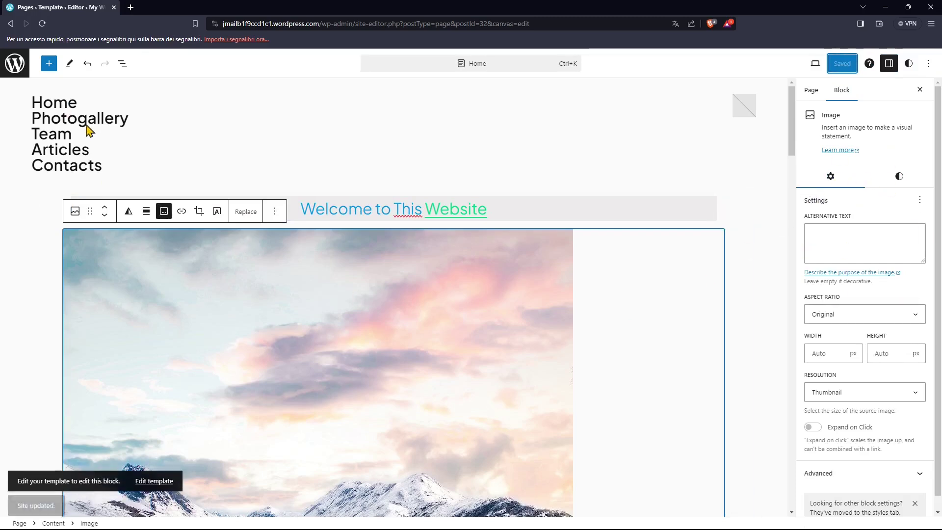
Step: Compare the Home page's header menu with its editable content by selecting the welcome paragraph, the mountain image and the Content block
{"action": "left_click", "coordinate": [55, 103]}
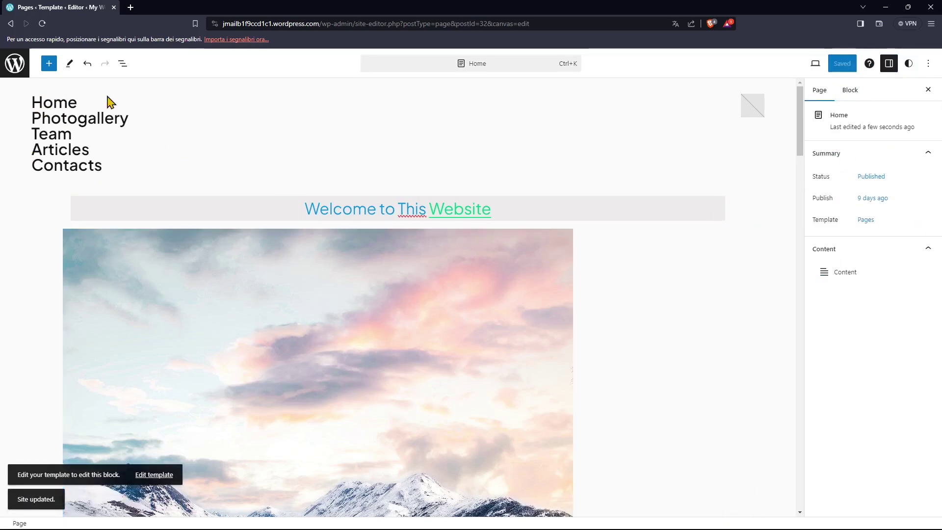
{"action": "scroll", "coordinate": [403, 260], "scroll_direction": "down", "scroll_amount": 12}
{"action": "scroll", "coordinate": [435, 465], "scroll_direction": "up", "scroll_amount": 2}
{"action": "scroll", "coordinate": [435, 465], "scroll_direction": "up", "scroll_amount": 10}
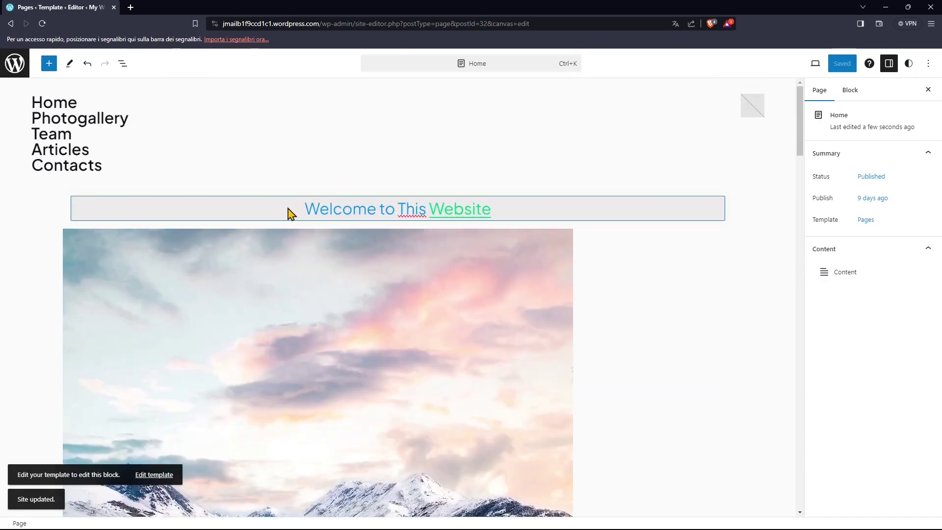
{"action": "left_click", "coordinate": [288, 213]}
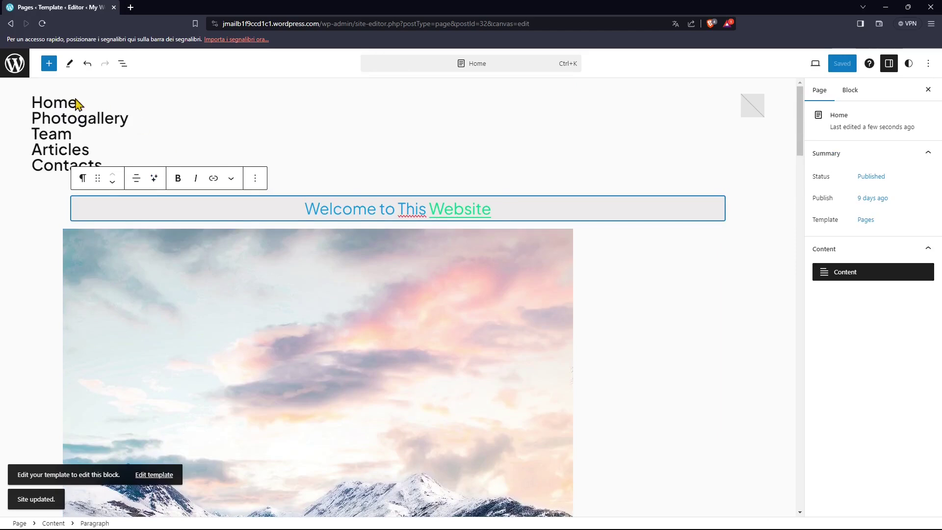
{"action": "left_click", "coordinate": [430, 343]}
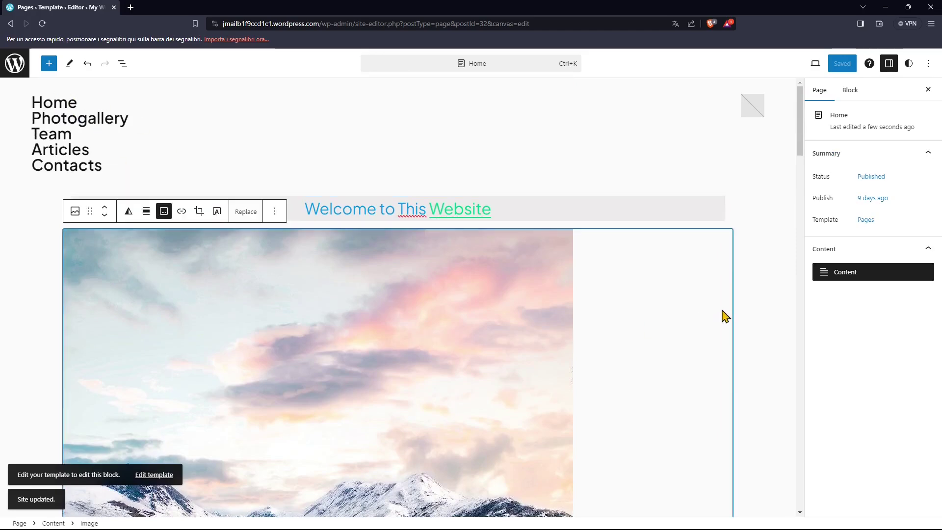
{"action": "left_click", "coordinate": [840, 275]}
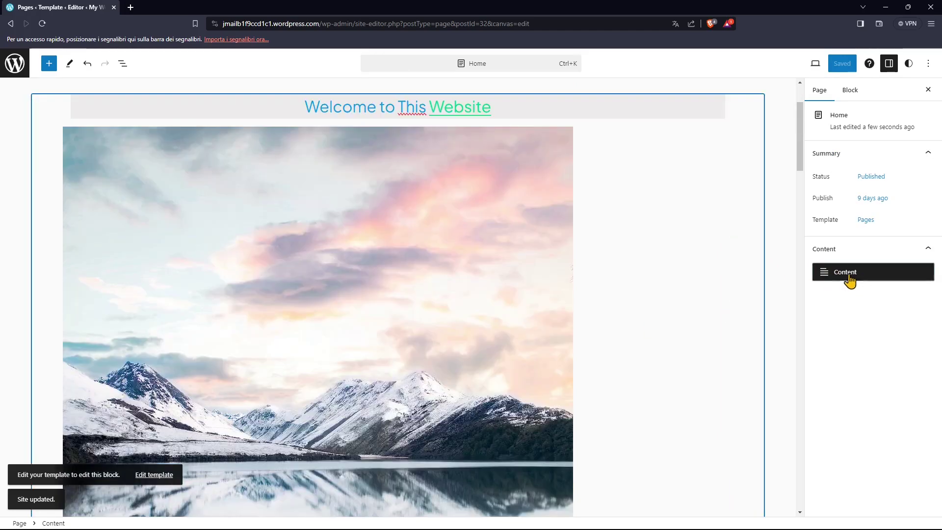
Step: Look through the Home page's content from the header menu down to the clouds image, and return to the header
{"action": "scroll", "coordinate": [226, 235], "scroll_direction": "up", "scroll_amount": 2}
{"action": "scroll", "coordinate": [267, 358], "scroll_direction": "down", "scroll_amount": 12}
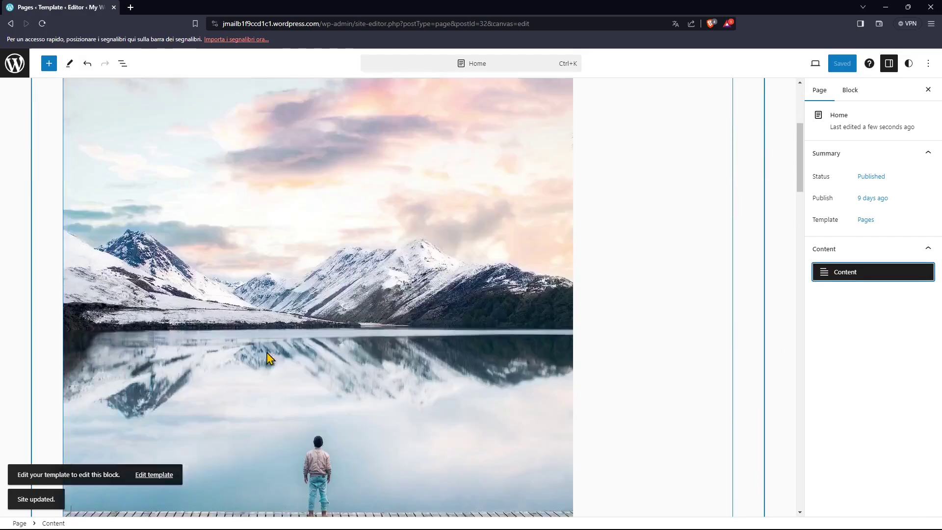
{"action": "scroll", "coordinate": [274, 363], "scroll_direction": "down", "scroll_amount": 15}
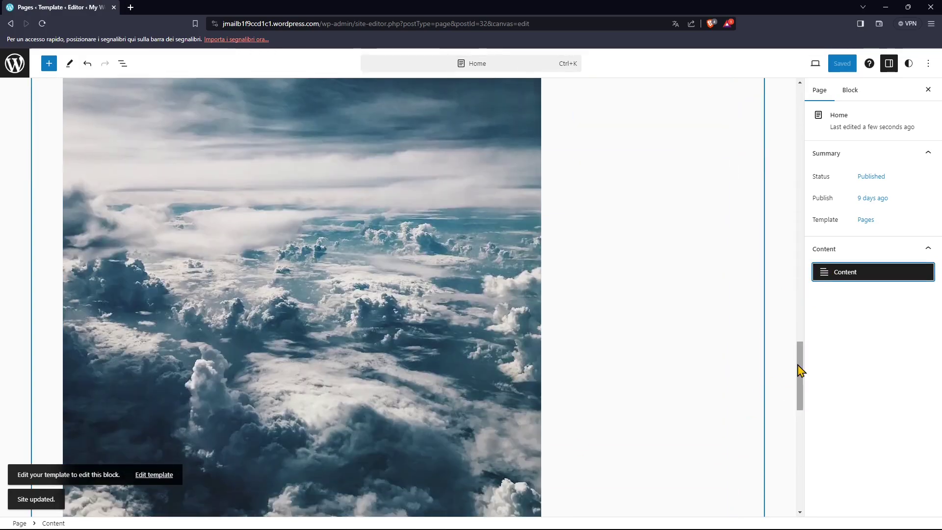
{"action": "left_click_drag", "start_coordinate": [800, 370], "coordinate": [800, 120]}
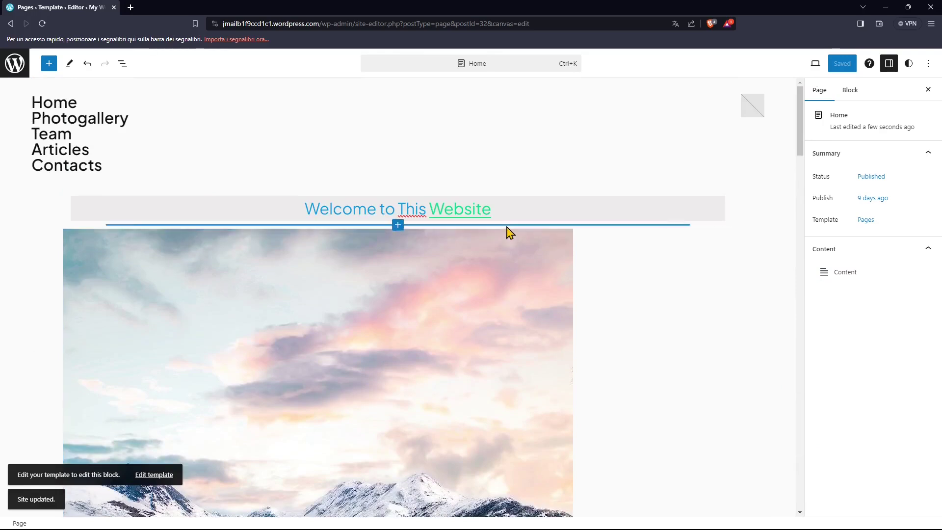
Step: Select the mountain image and the welcome paragraph, and show the paragraph's colour, typography and dimensions settings
{"action": "left_click", "coordinate": [445, 267]}
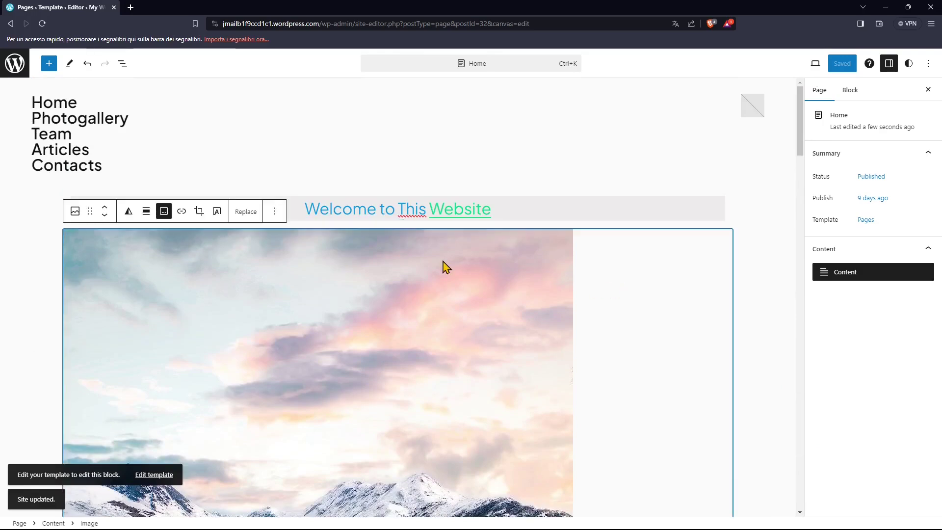
{"action": "left_click", "coordinate": [438, 212]}
{"action": "left_click", "coordinate": [319, 202]}
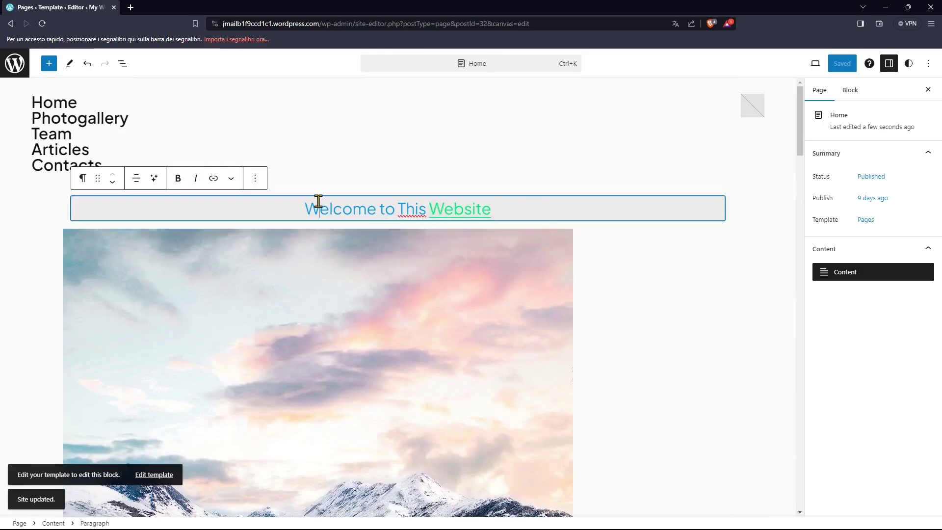
{"action": "left_click", "coordinate": [849, 90]}
{"action": "left_click_drag", "start_coordinate": [937, 269], "coordinate": [937, 297]}
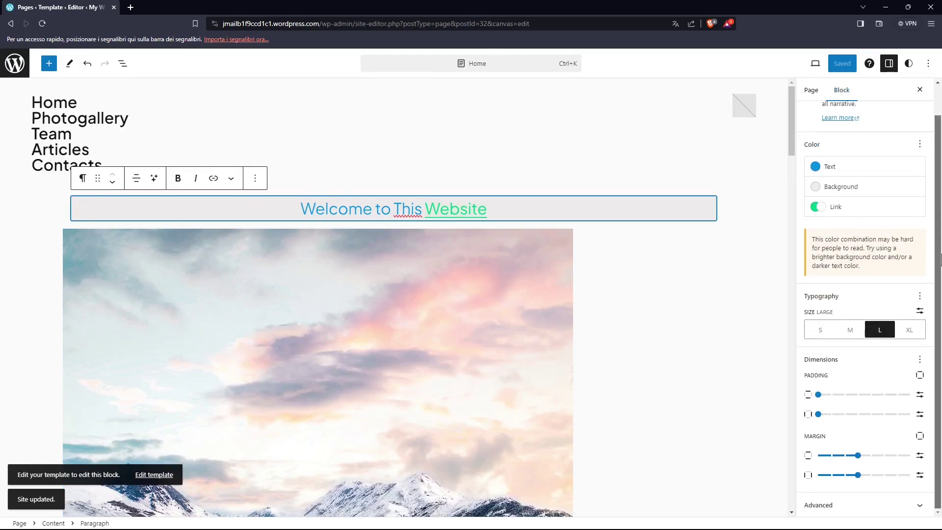
{"action": "left_click", "coordinate": [517, 205]}
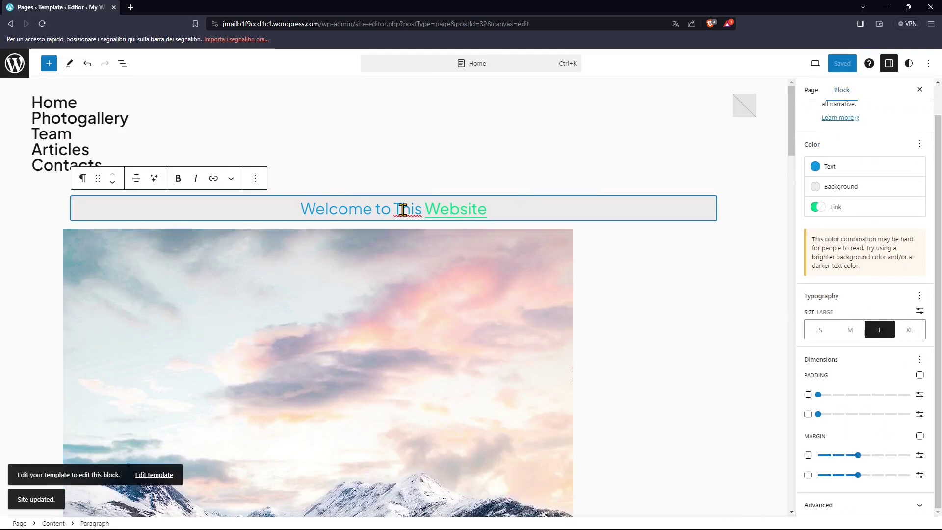
Step: Leave the Home page and open the Page: 404 template for editing
{"action": "left_click", "coordinate": [21, 71]}
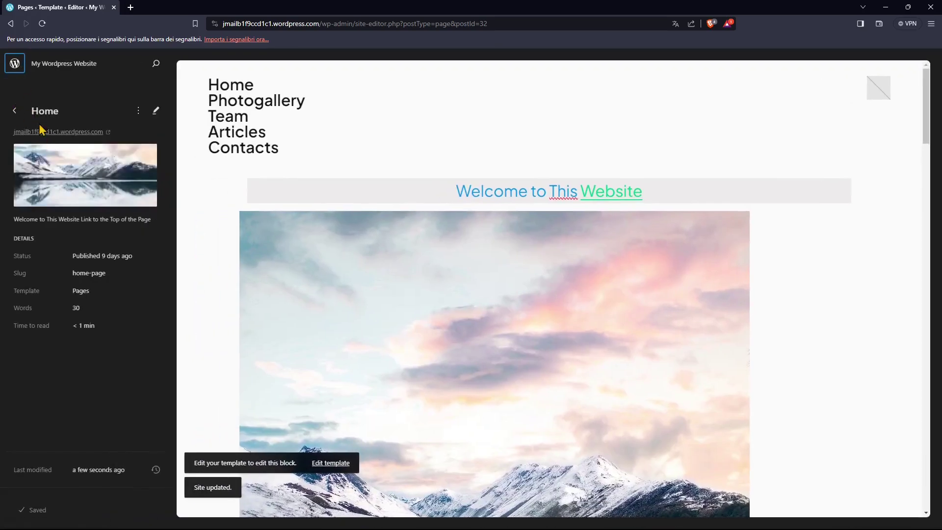
{"action": "left_click", "coordinate": [16, 113]}
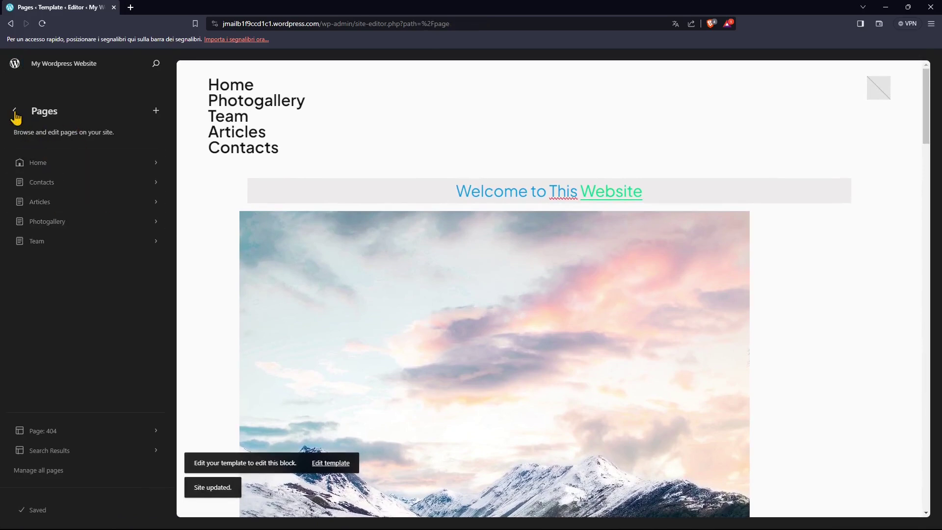
{"action": "right_click", "coordinate": [59, 441]}
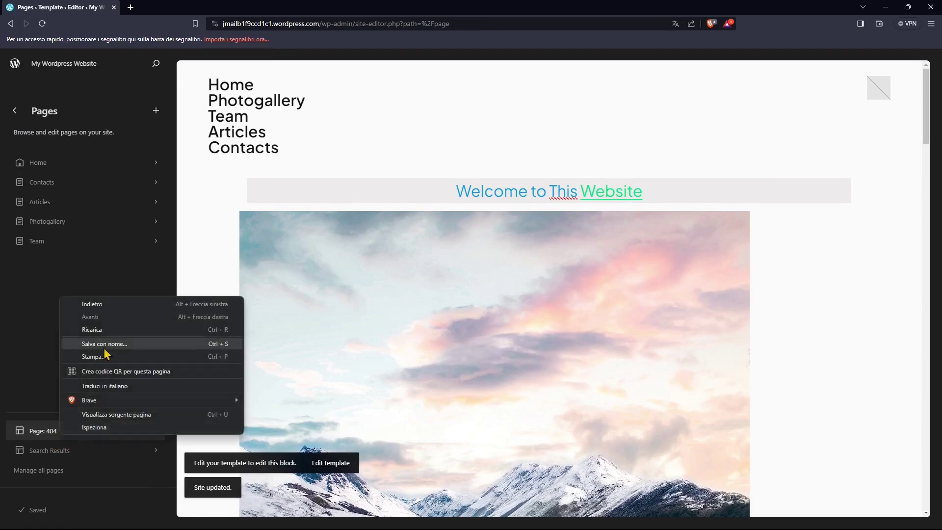
{"action": "left_click", "coordinate": [37, 442]}
{"action": "left_click", "coordinate": [35, 437]}
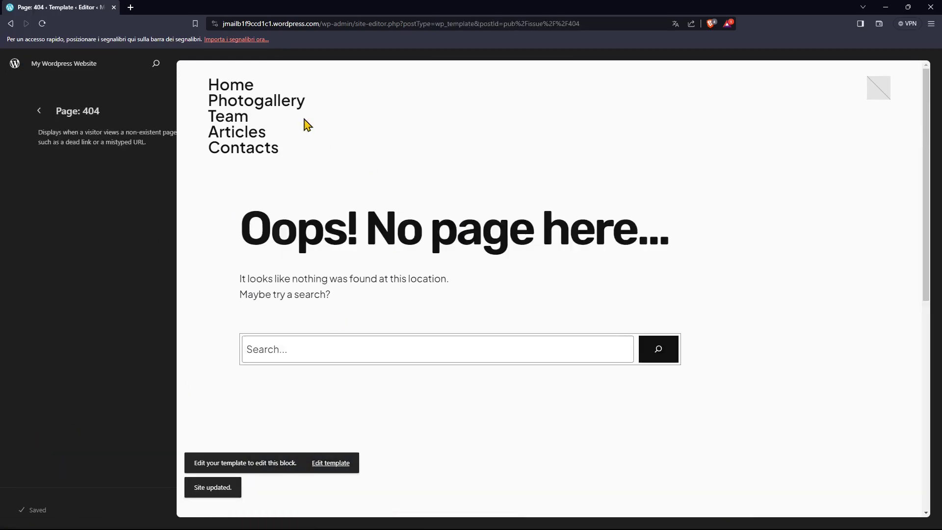
{"action": "left_click", "coordinate": [417, 246]}
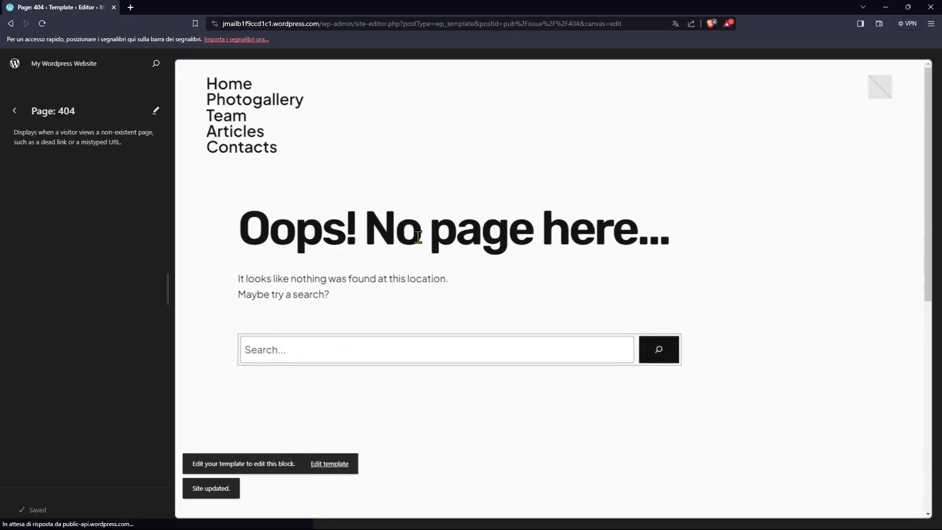
Step: Change the 404 template's heading to "Oops! Not Found" and save the template
{"action": "left_click", "coordinate": [281, 255]}
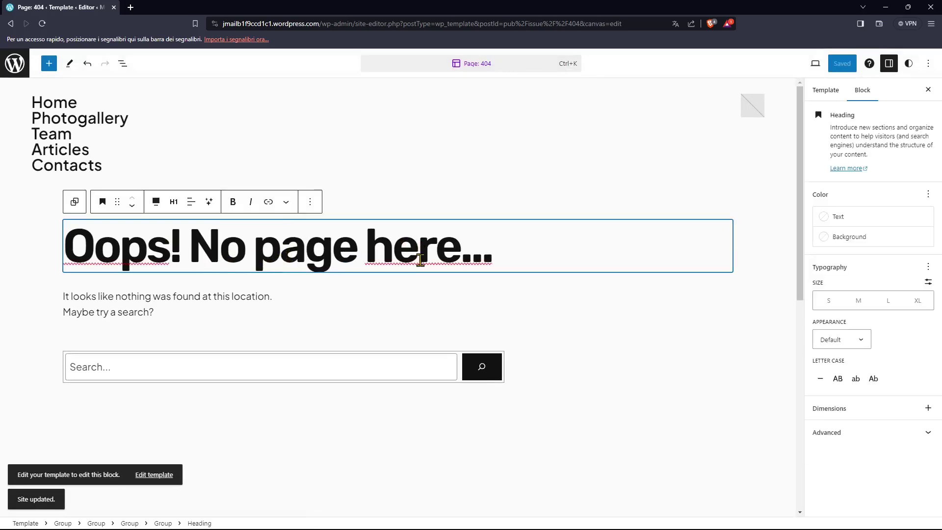
{"action": "left_click_drag", "start_coordinate": [379, 244], "coordinate": [710, 267]}
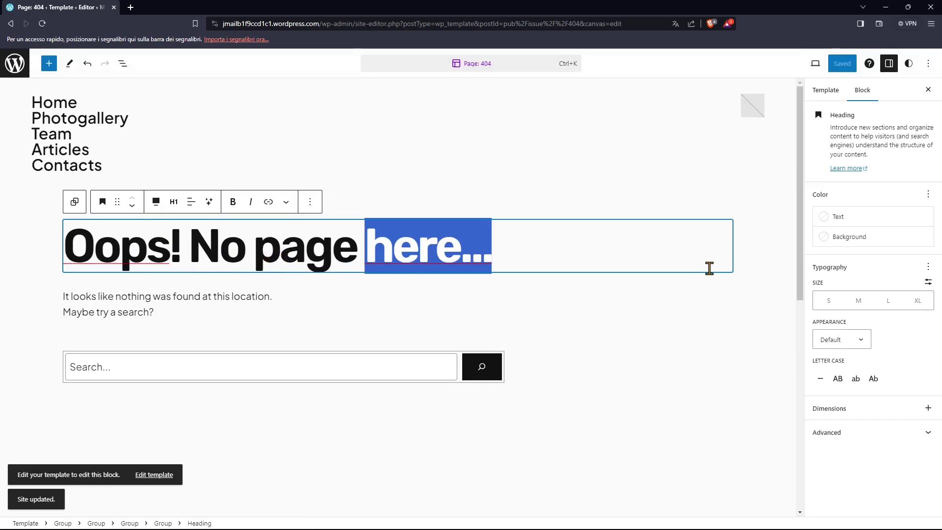
{"action": "key", "text": "BackSpace"}
{"action": "key", "text": "BackSpace"}
{"action": "key", "text": "BackSpace"}
{"action": "key", "text": "BackSpace"}
{"action": "key", "text": "BackSpace"}
{"action": "key", "text": "BackSpace"}
{"action": "key", "text": "BackSpace"}
{"action": "type", "text": "t F"}
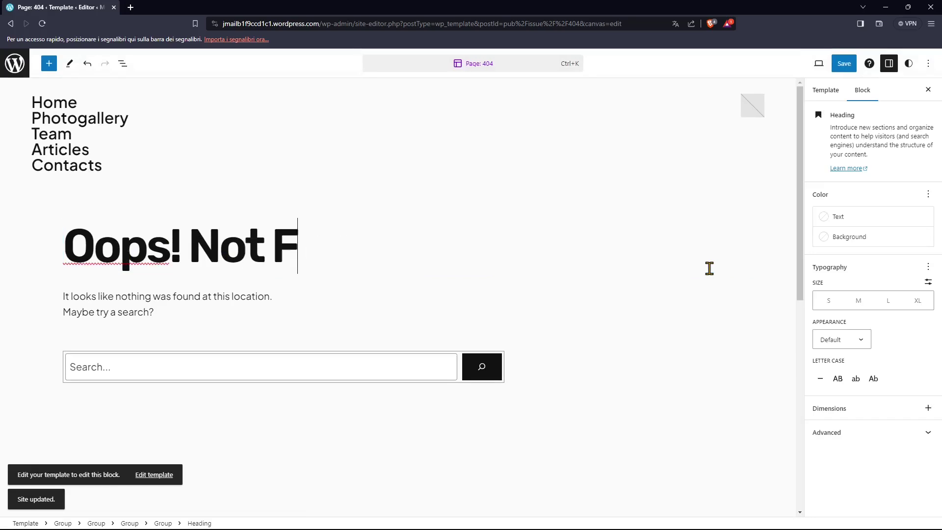
{"action": "type", "text": "oudn"}
{"action": "key", "text": "BackSpace"}
{"action": "key", "text": "BackSpace"}
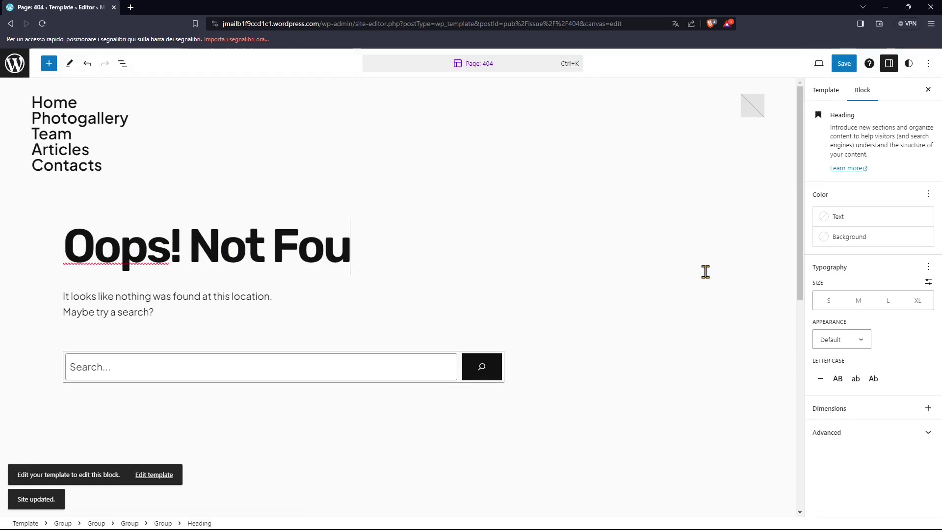
{"action": "type", "text": "nd"}
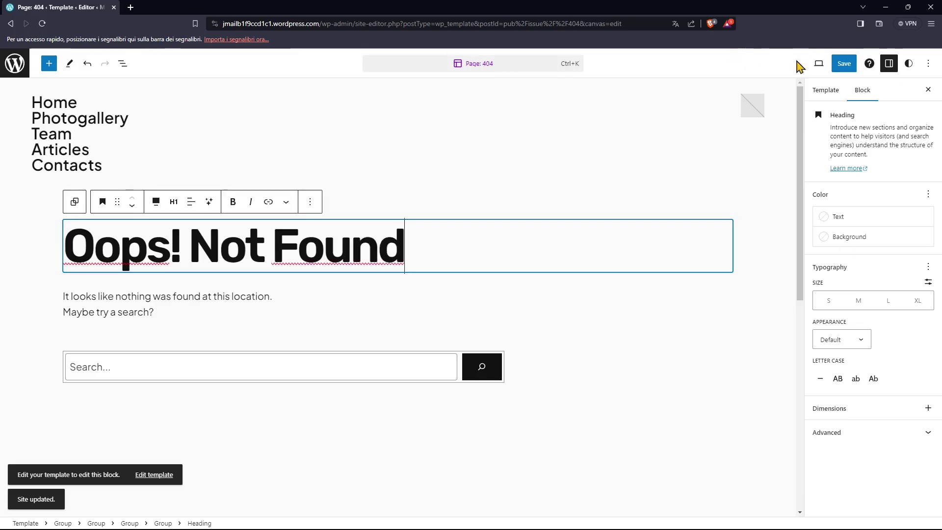
{"action": "left_click", "coordinate": [843, 64]}
{"action": "left_click", "coordinate": [836, 65]}
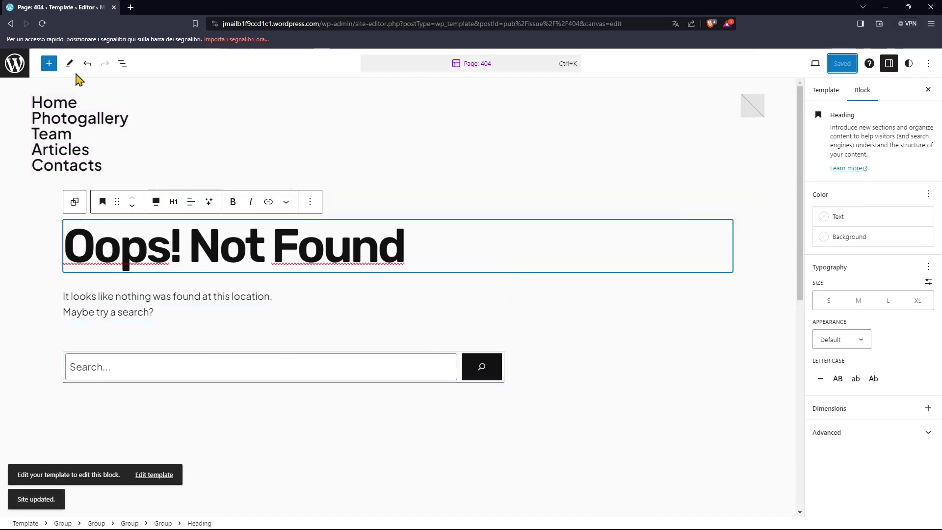
Step: Return to the Design overview and dismiss the notice about finding template parts in Patterns
{"action": "left_click", "coordinate": [16, 67]}
{"action": "left_click", "coordinate": [14, 111]}
{"action": "left_click", "coordinate": [14, 113]}
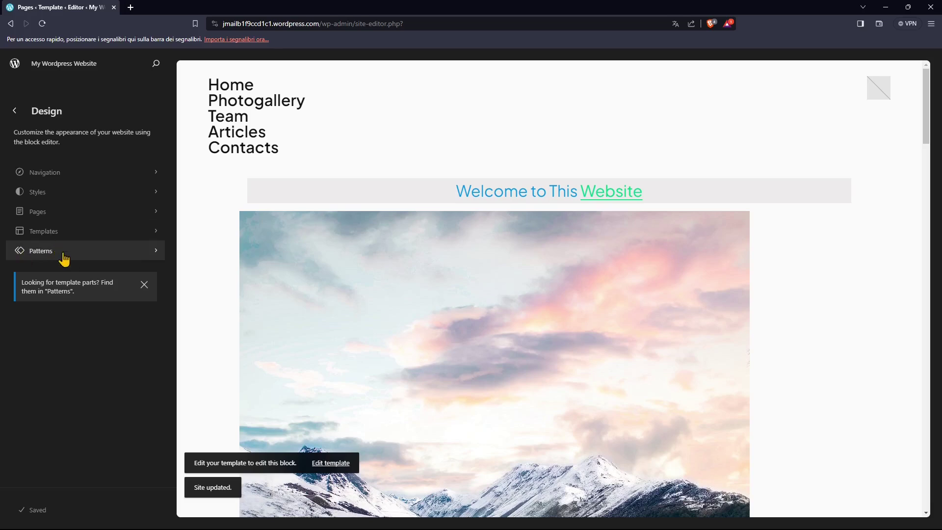
{"action": "left_click", "coordinate": [144, 285]}
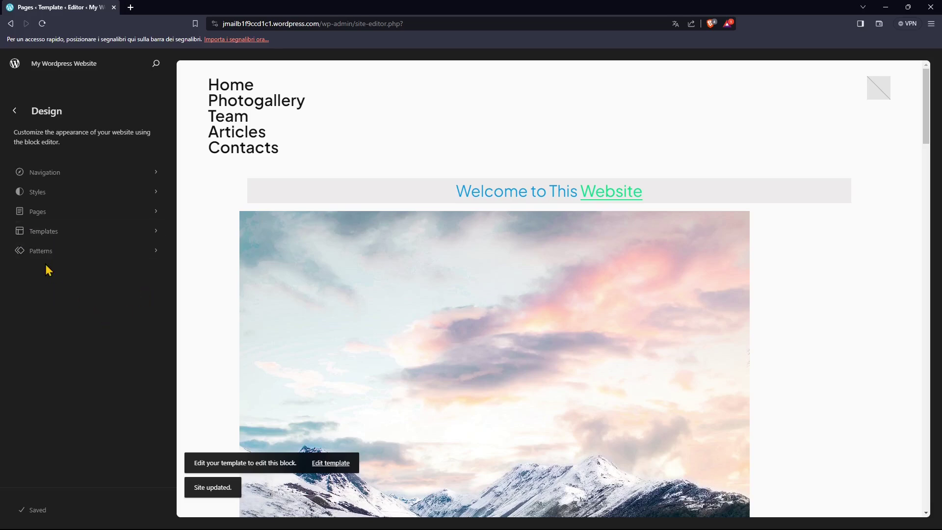
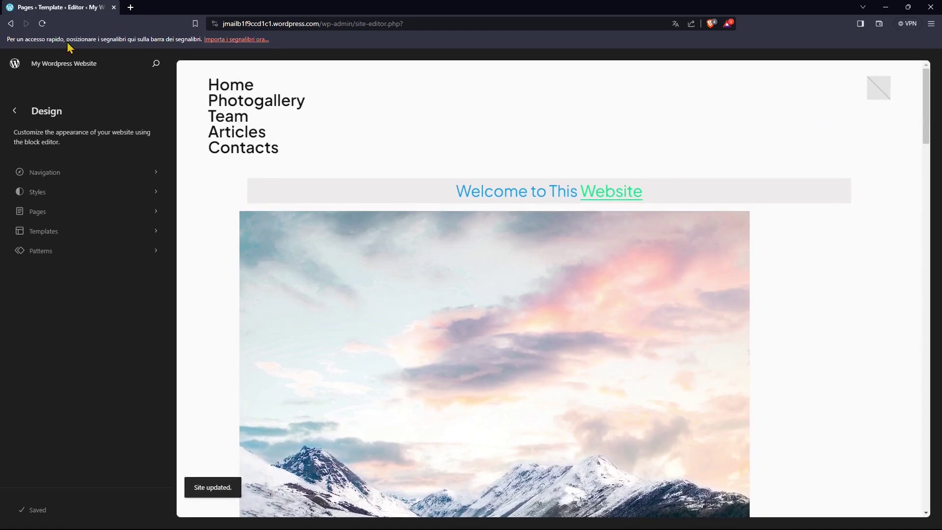
Step: Leave the site editor for the site dashboard and show the list of all posts
{"action": "left_click", "coordinate": [16, 113]}
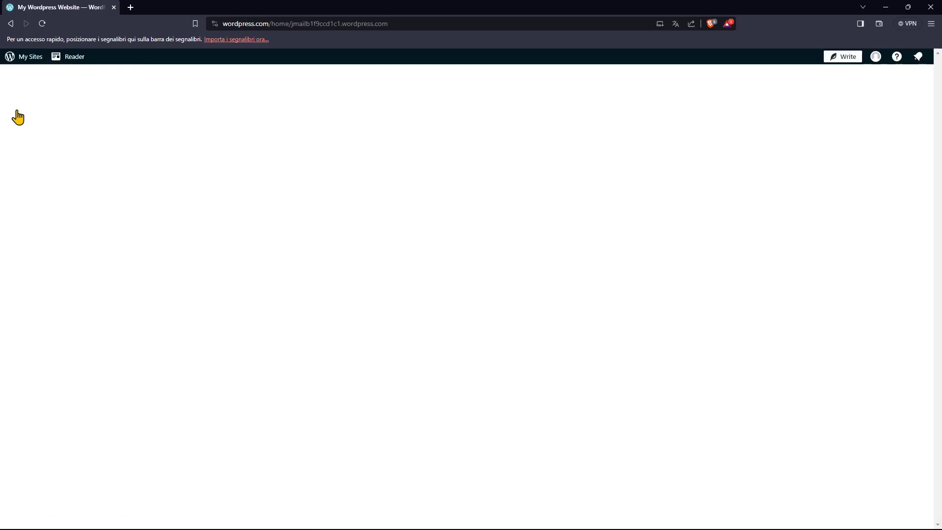
{"action": "mouse_move", "coordinate": [30, 228]}
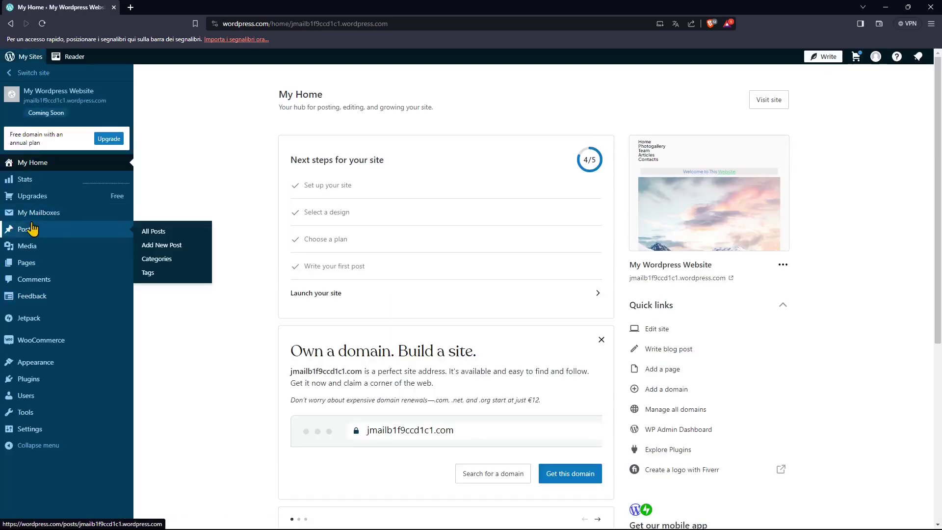
{"action": "mouse_move", "coordinate": [35, 271]}
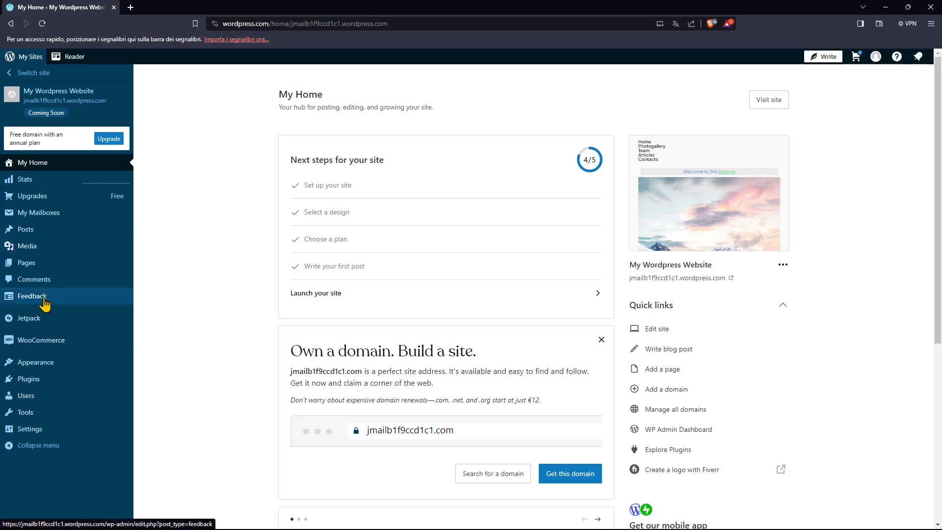
{"action": "left_click", "coordinate": [30, 229]}
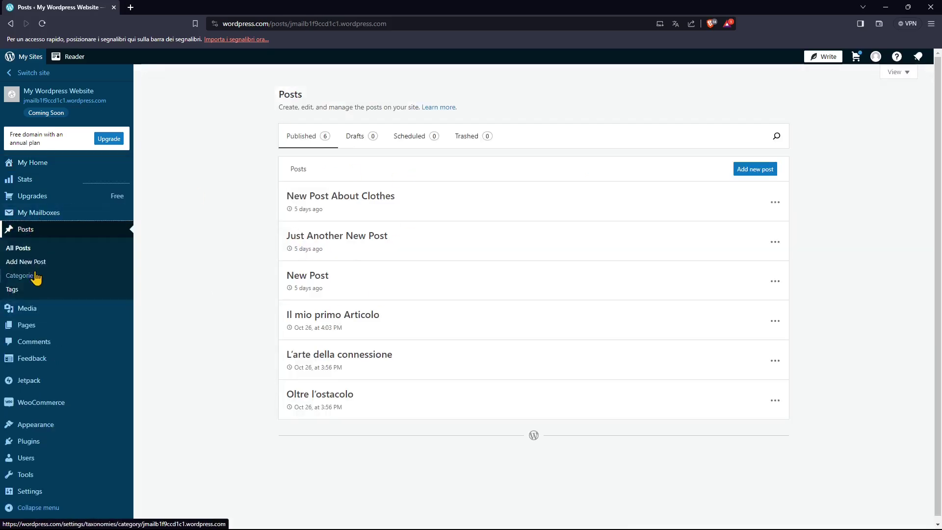
Step: Reopen the site editor, glance at the Pages list and show the list of navigation menus
{"action": "mouse_move", "coordinate": [73, 430]}
{"action": "left_click", "coordinate": [152, 445]}
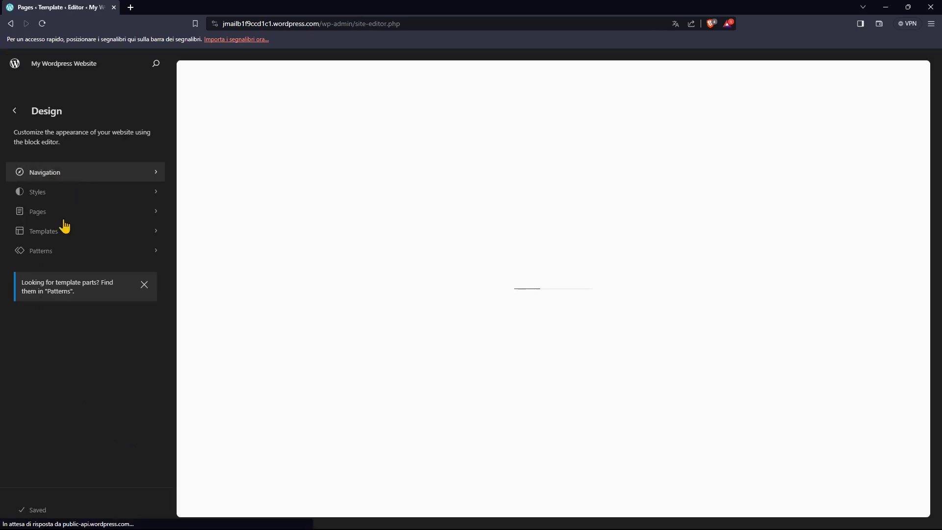
{"action": "left_click", "coordinate": [42, 214]}
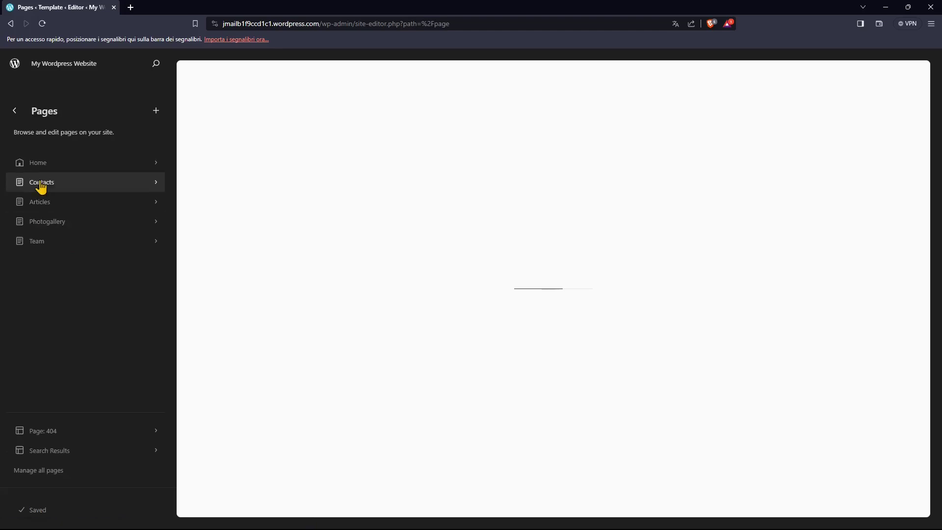
{"action": "left_click", "coordinate": [15, 111]}
{"action": "left_click", "coordinate": [47, 174]}
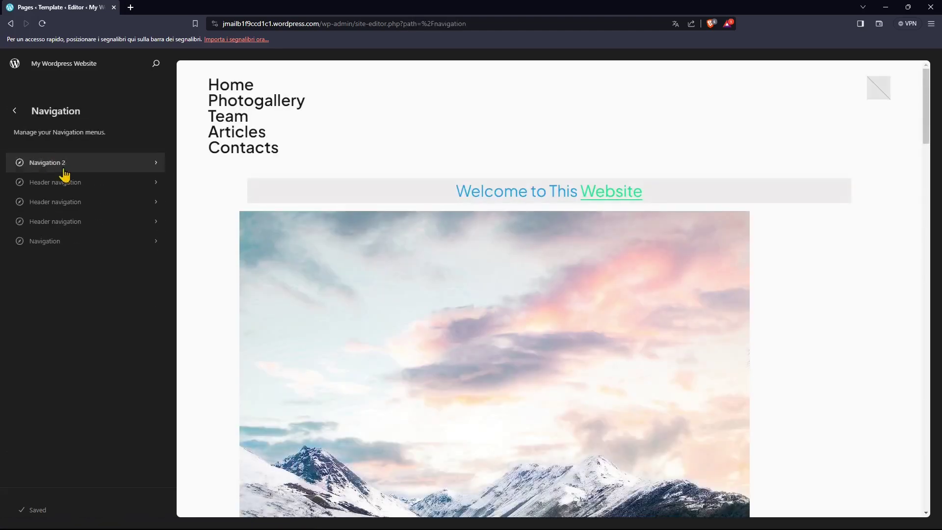
Step: Inspect the first Header navigation menu in the editor and return to the list of navigation menus
{"action": "left_click", "coordinate": [56, 184]}
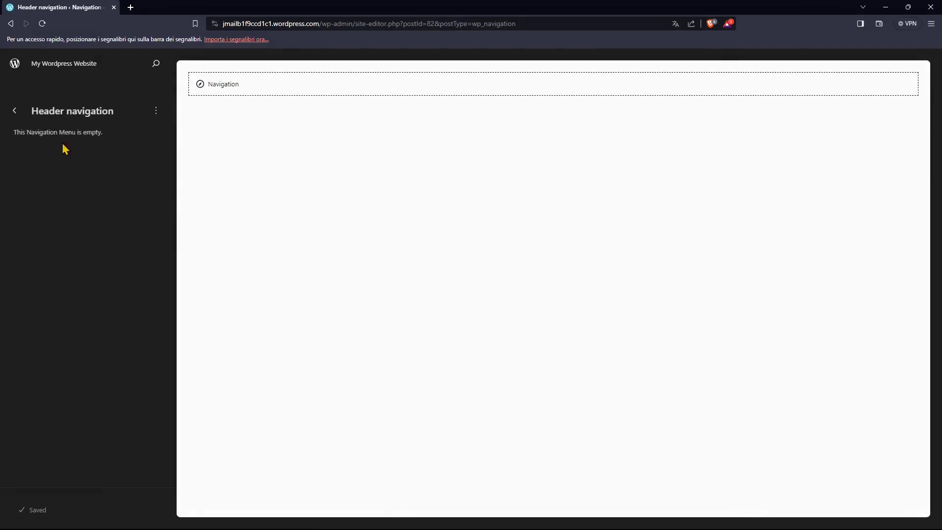
{"action": "left_click", "coordinate": [221, 89]}
{"action": "left_click", "coordinate": [15, 63]}
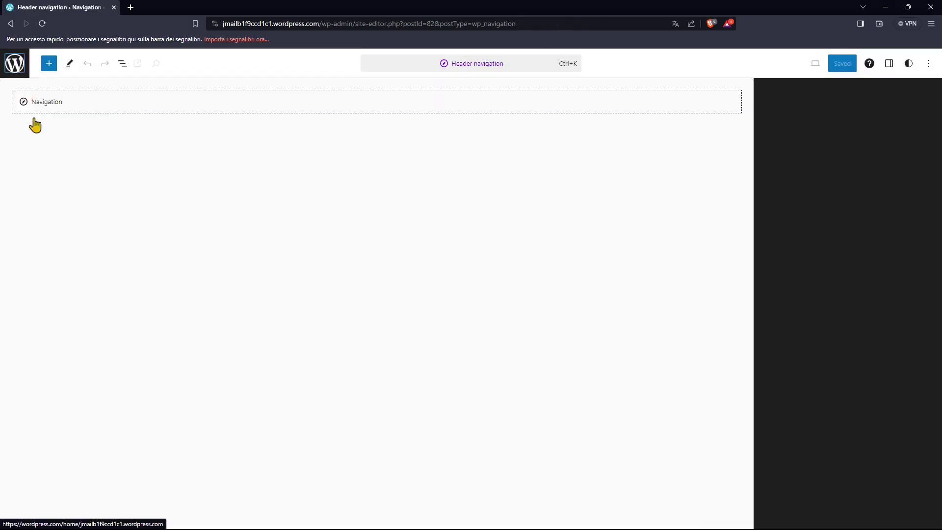
{"action": "left_click", "coordinate": [15, 111]}
Step: Review the Navigation 2 menu, go to the Home page from its Home item, and return to the navigation menus list
{"action": "left_click", "coordinate": [64, 163]}
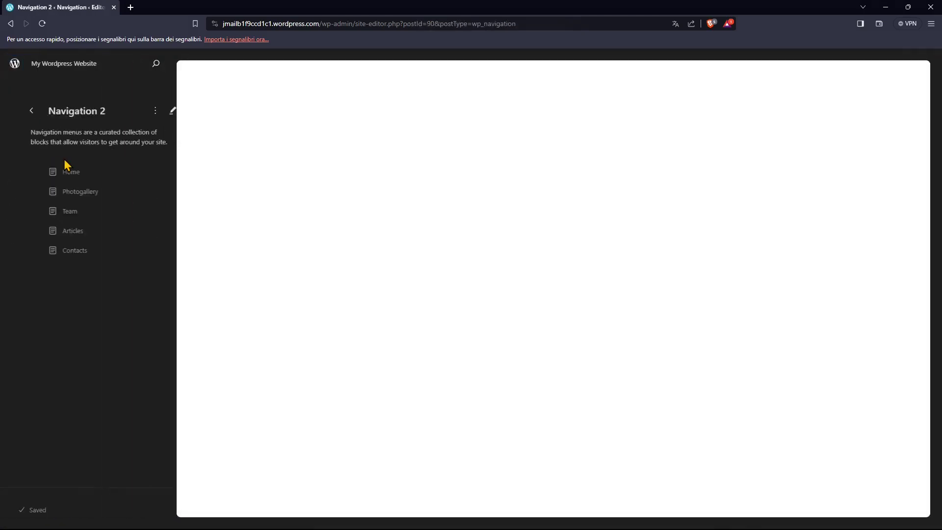
{"action": "left_click", "coordinate": [51, 173]}
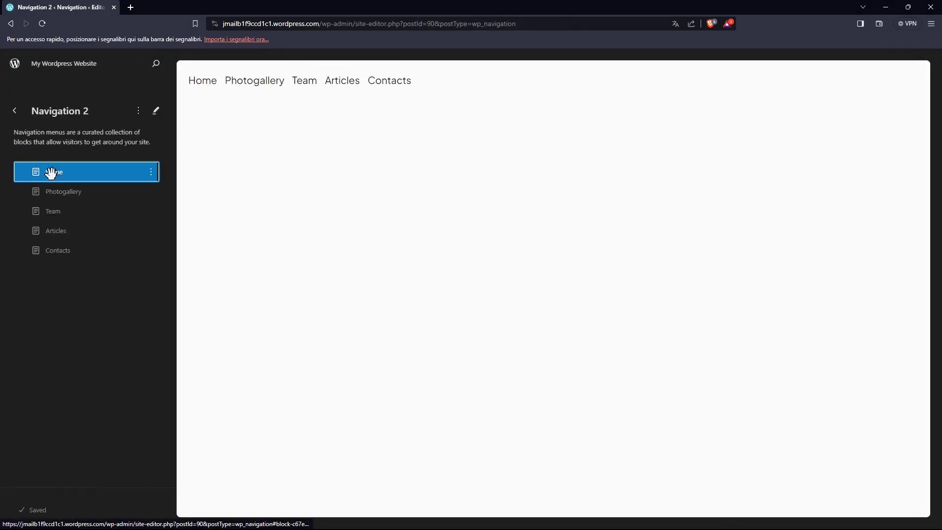
{"action": "left_click", "coordinate": [150, 172]}
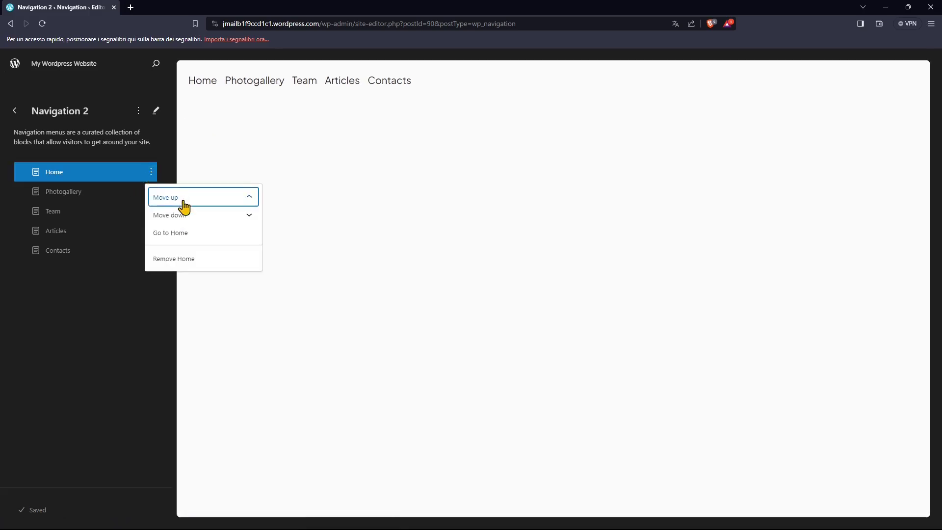
{"action": "left_click", "coordinate": [172, 234]}
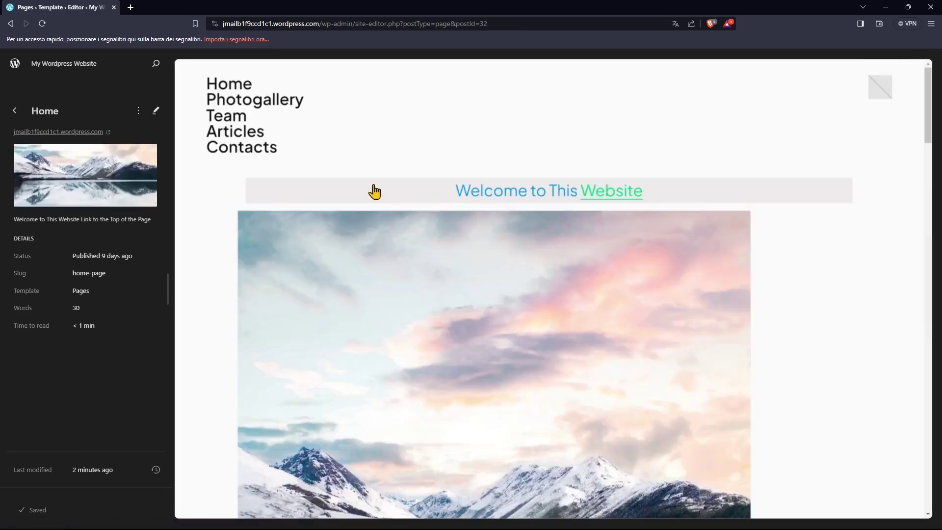
{"action": "left_click", "coordinate": [14, 110]}
{"action": "left_click", "coordinate": [17, 112]}
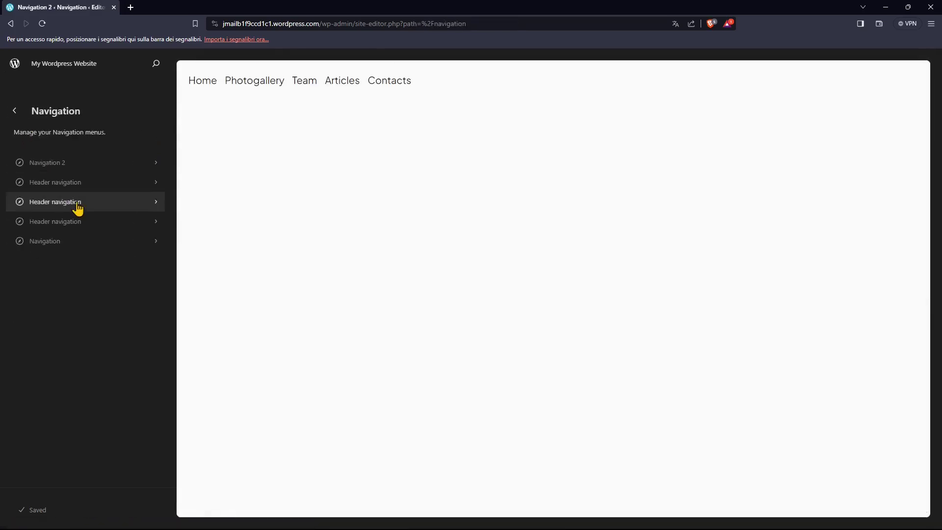
Step: Open the Articles page from the site editor's Pages section for editing and dismiss the introduction to page editing
{"action": "left_click", "coordinate": [16, 111]}
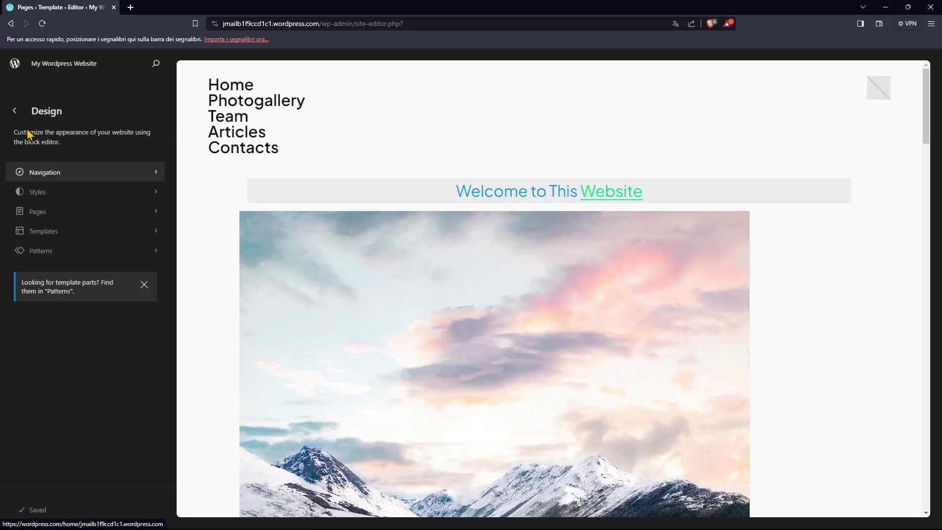
{"action": "left_click", "coordinate": [38, 212]}
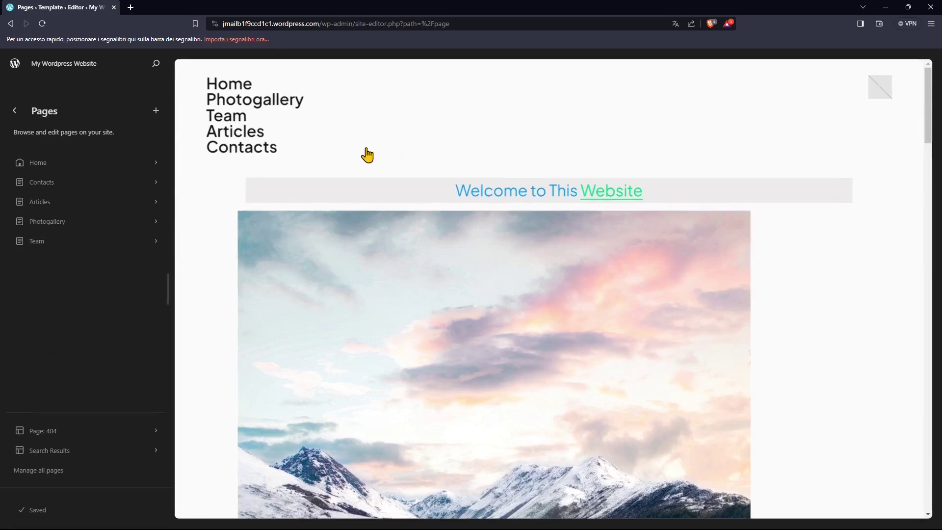
{"action": "left_click", "coordinate": [30, 205]}
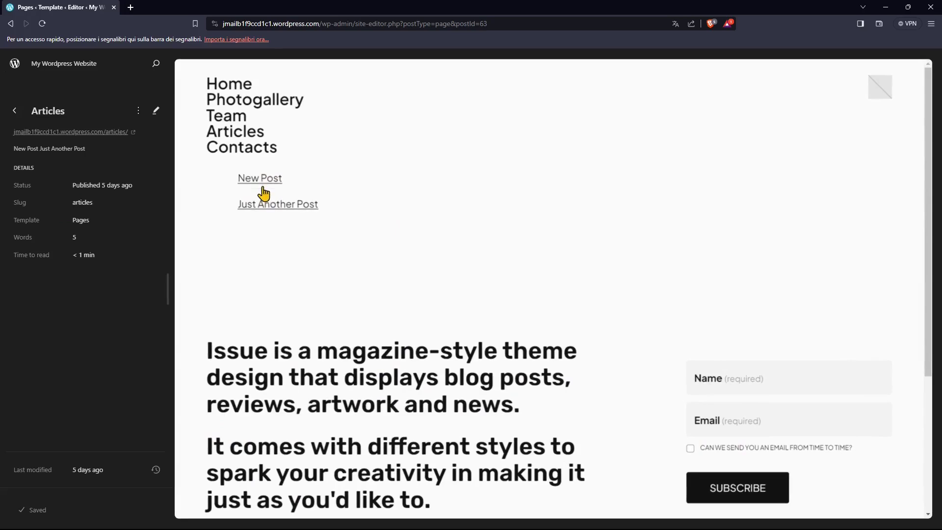
{"action": "left_click", "coordinate": [156, 112]}
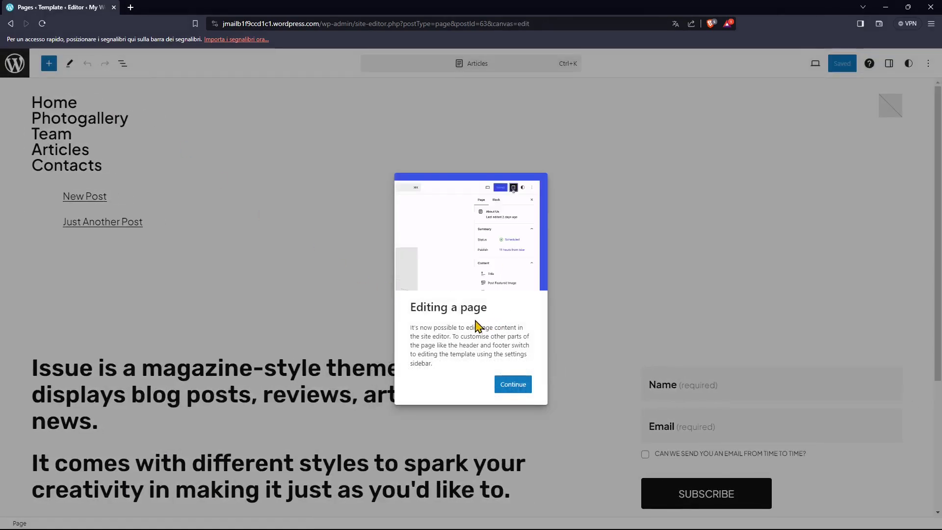
{"action": "left_click", "coordinate": [513, 385]}
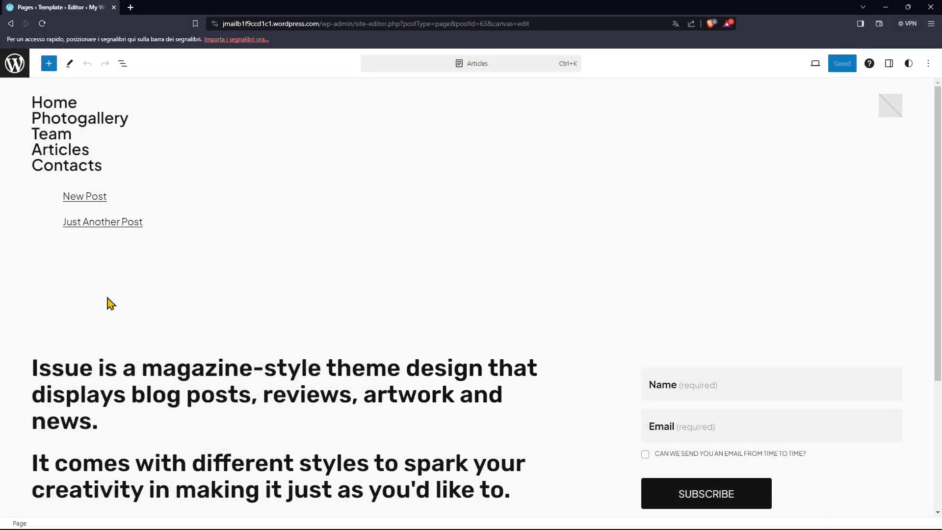
Step: Review the New Post link's editing options, try the option to open it in a new tab, and discard the change
{"action": "left_click", "coordinate": [93, 198]}
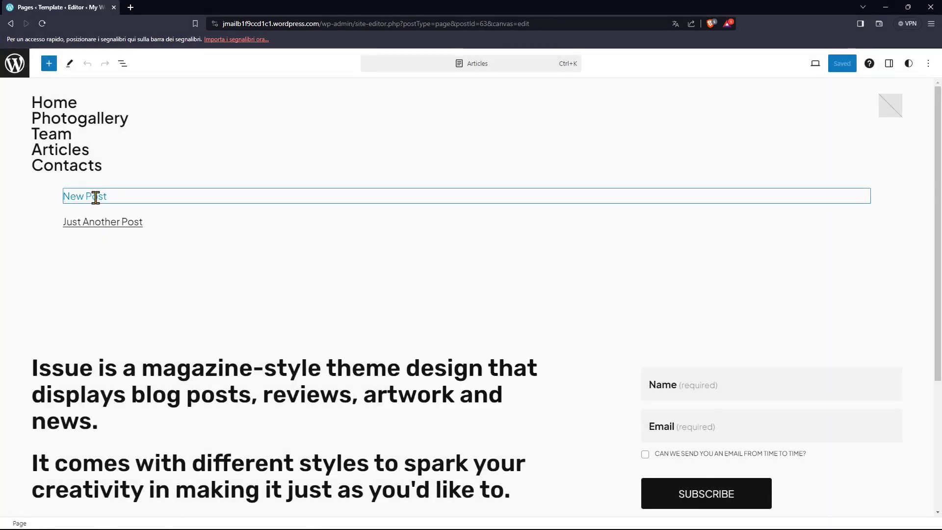
{"action": "left_click", "coordinate": [95, 197]}
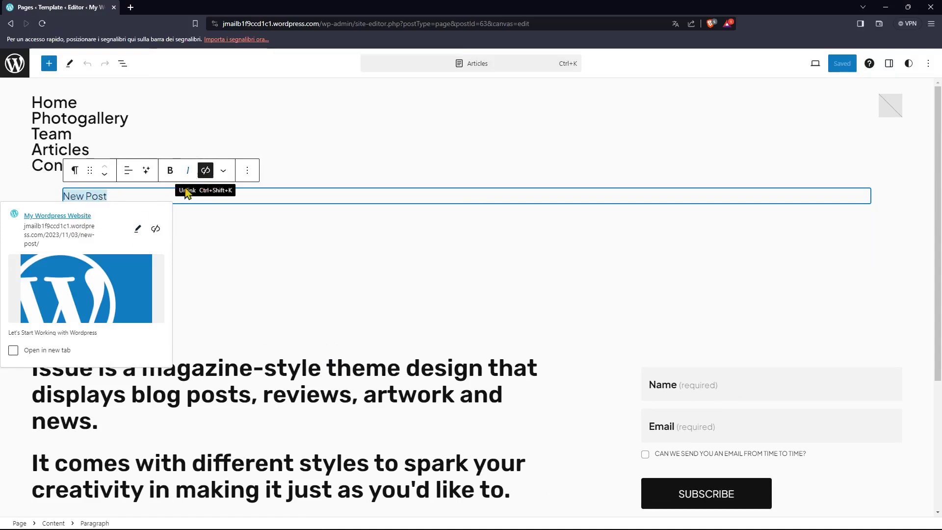
{"action": "left_click", "coordinate": [204, 171]}
{"action": "double_click", "coordinate": [104, 197]}
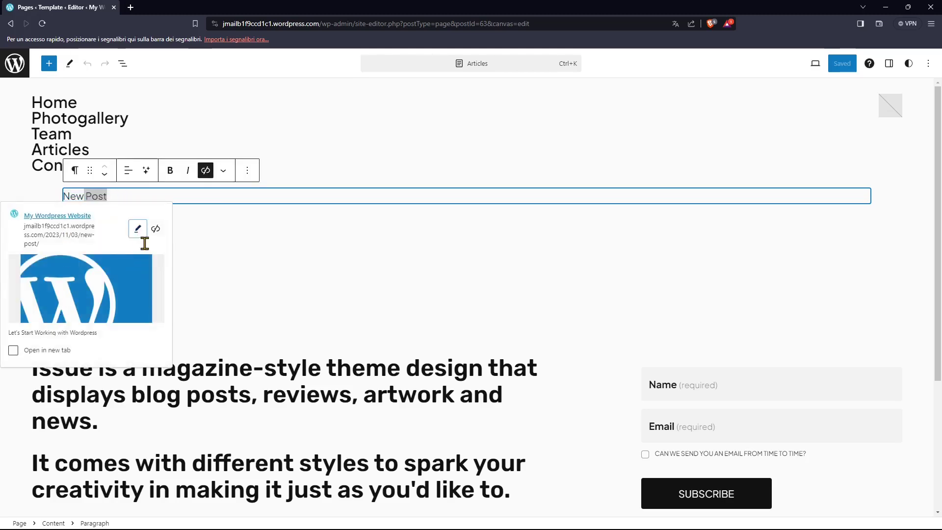
{"action": "left_click", "coordinate": [138, 230]}
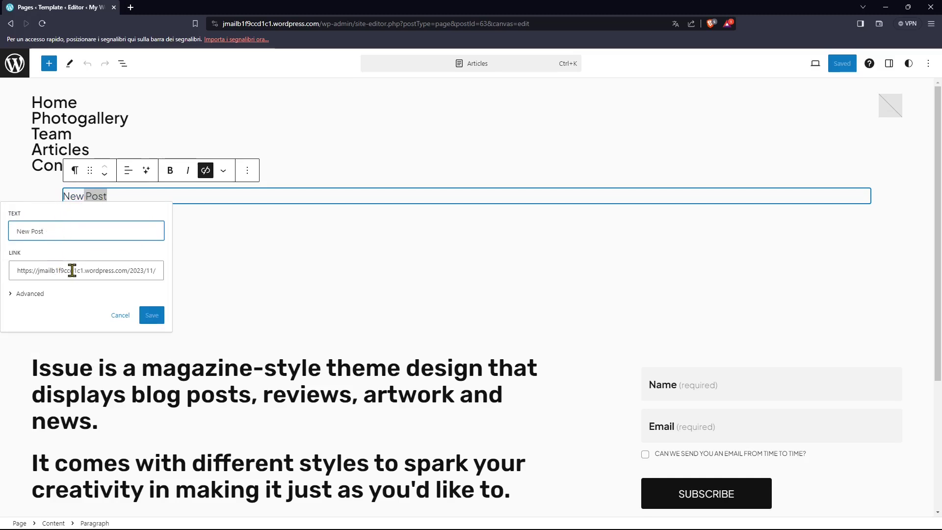
{"action": "left_click", "coordinate": [23, 295]}
{"action": "left_click", "coordinate": [21, 311]}
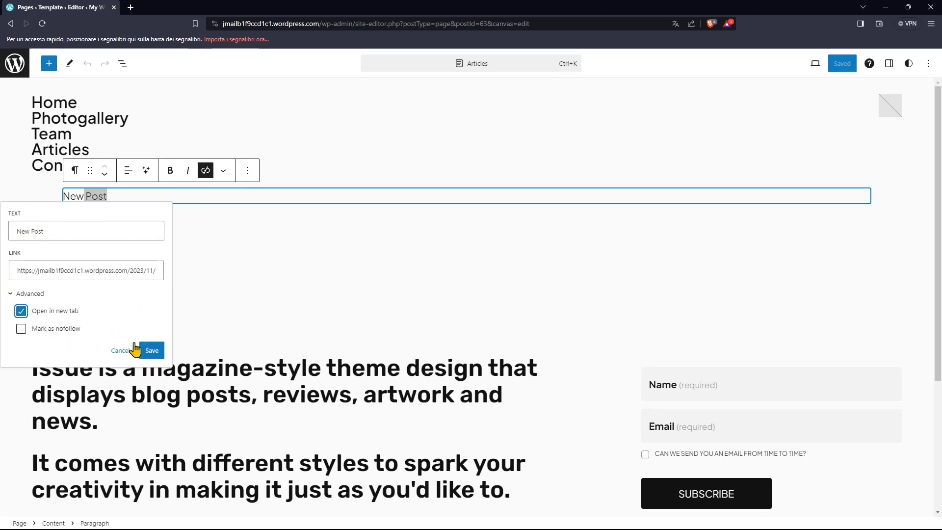
{"action": "left_click", "coordinate": [127, 354]}
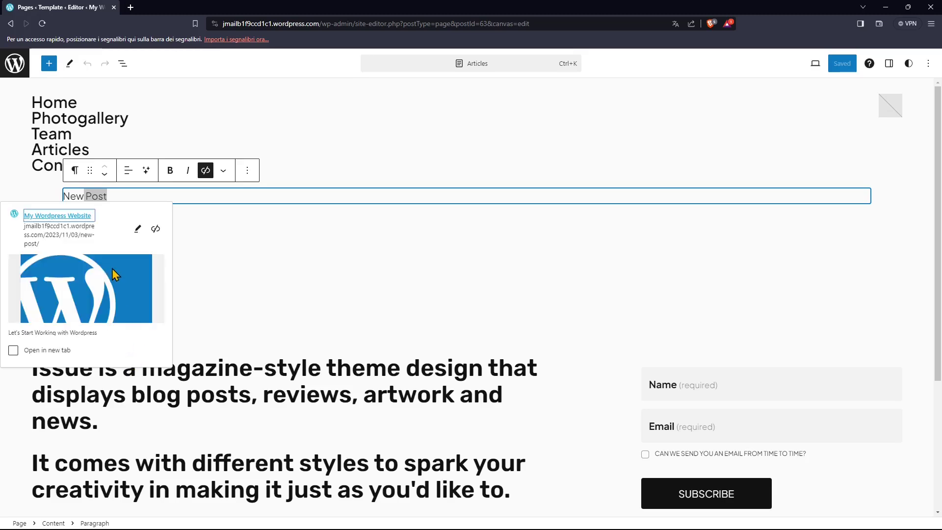
Step: Open the post behind the New Post link for editing and select its empty body paragraph
{"action": "left_click", "coordinate": [80, 221]}
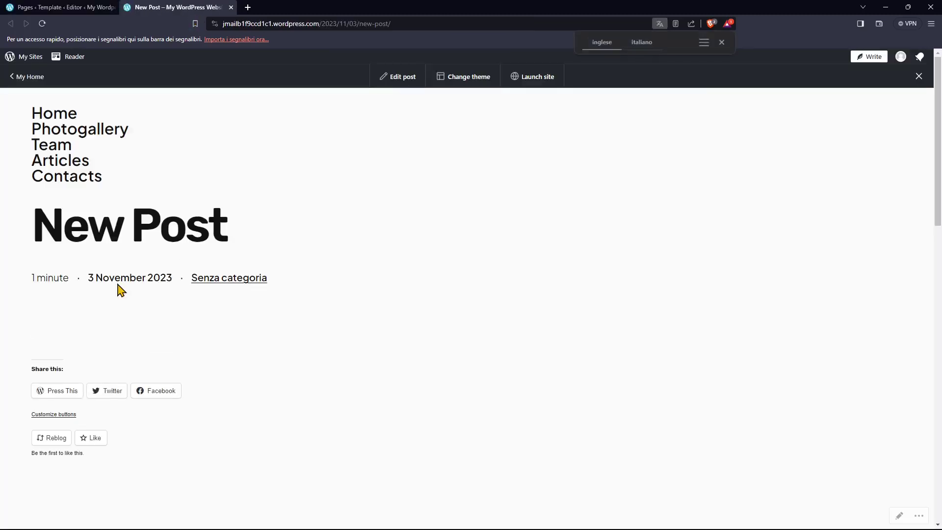
{"action": "left_click", "coordinate": [397, 85]}
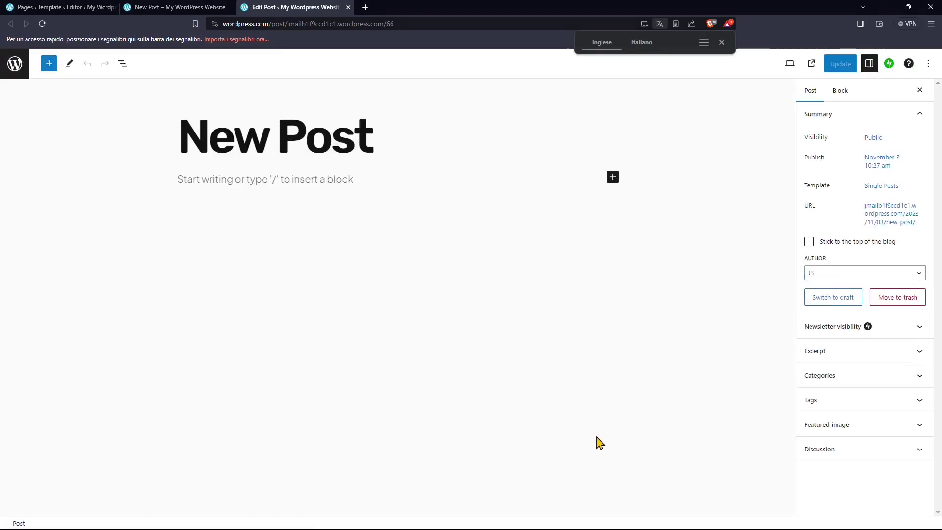
{"action": "left_click", "coordinate": [302, 182]}
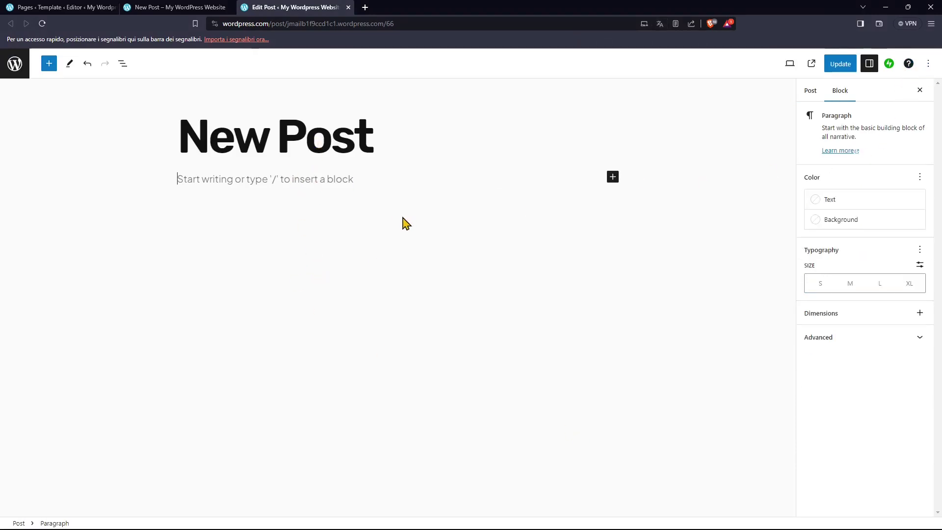
{"action": "left_click", "coordinate": [337, 130]}
{"action": "left_click", "coordinate": [435, 201]}
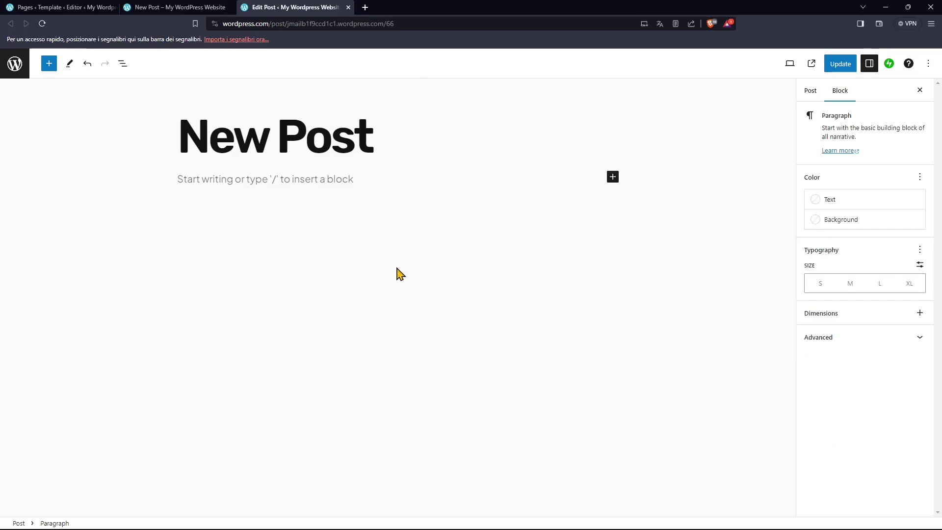
Step: With the editor beside the live site, write "Let's type something in this post" in the post body and update the post
{"action": "double_click", "coordinate": [419, 7]}
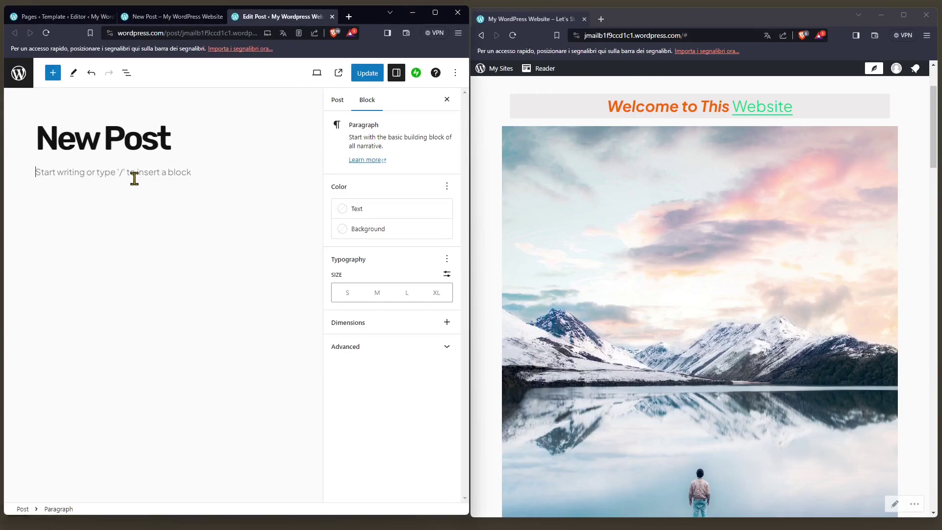
{"action": "type", "text": "Let"}
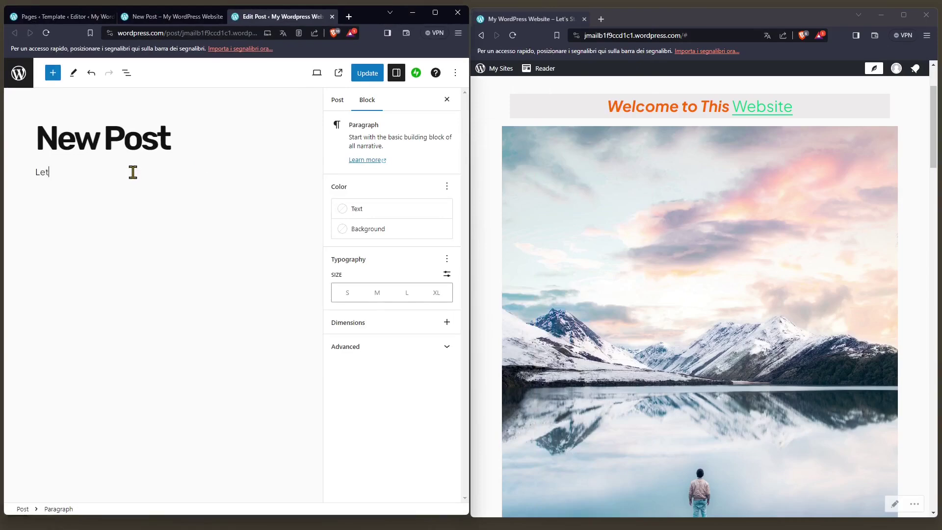
{"action": "type", "text": "'s type something in this post"}
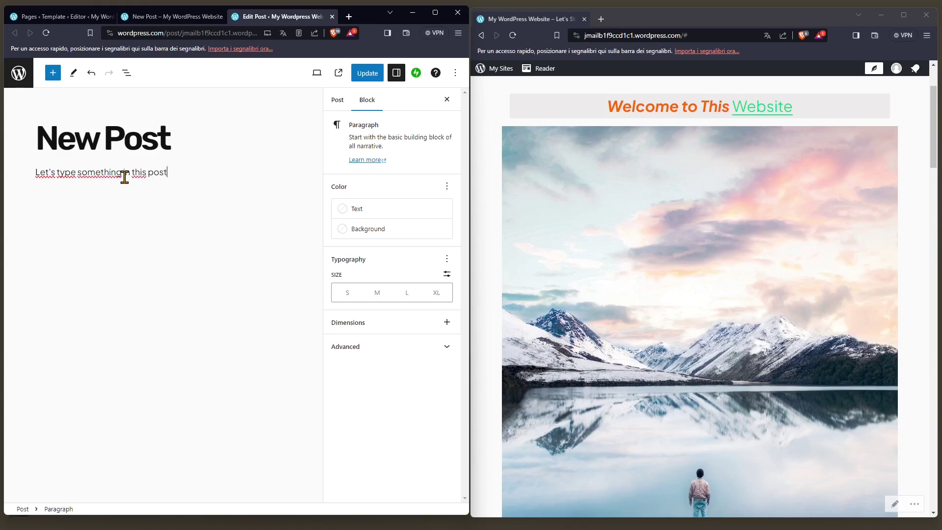
{"action": "left_click", "coordinate": [356, 74]}
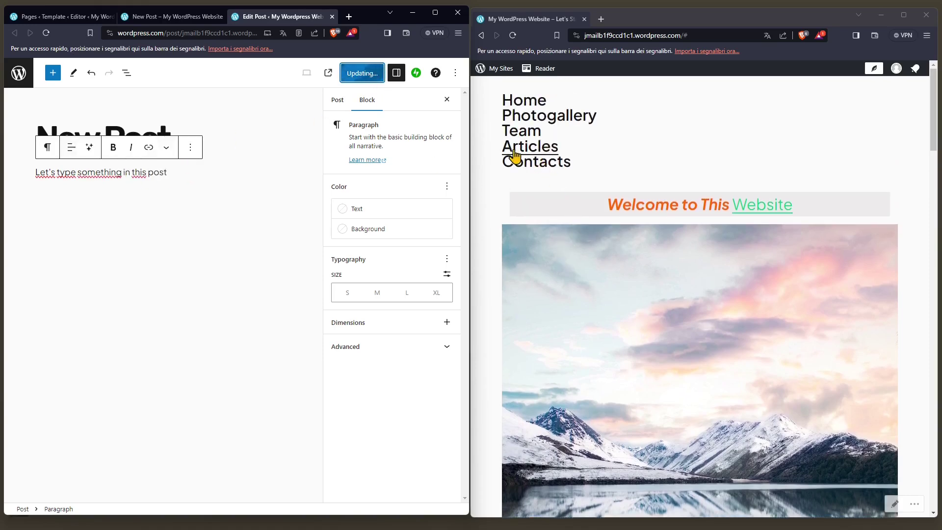
Step: Open New Post from the live site's Articles page and examine where the body text appears in the published layout
{"action": "left_click", "coordinate": [524, 153]}
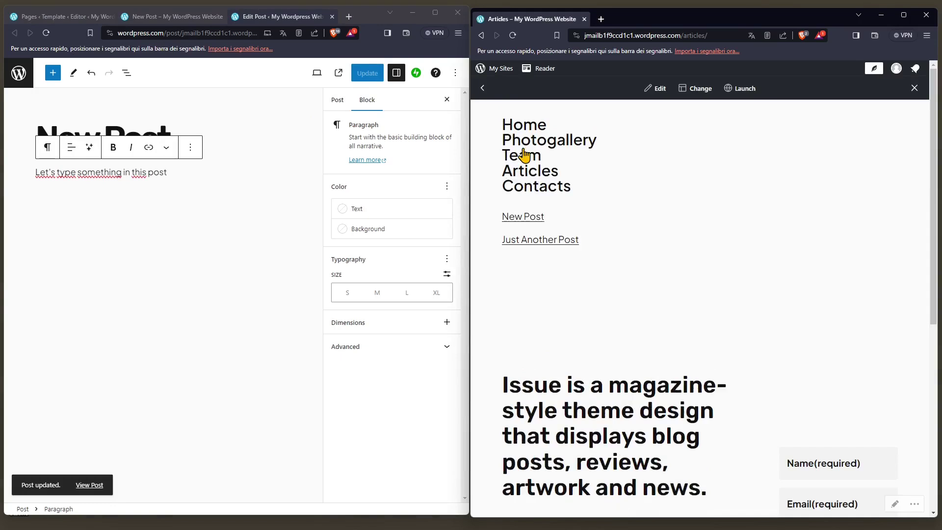
{"action": "left_click", "coordinate": [538, 220]}
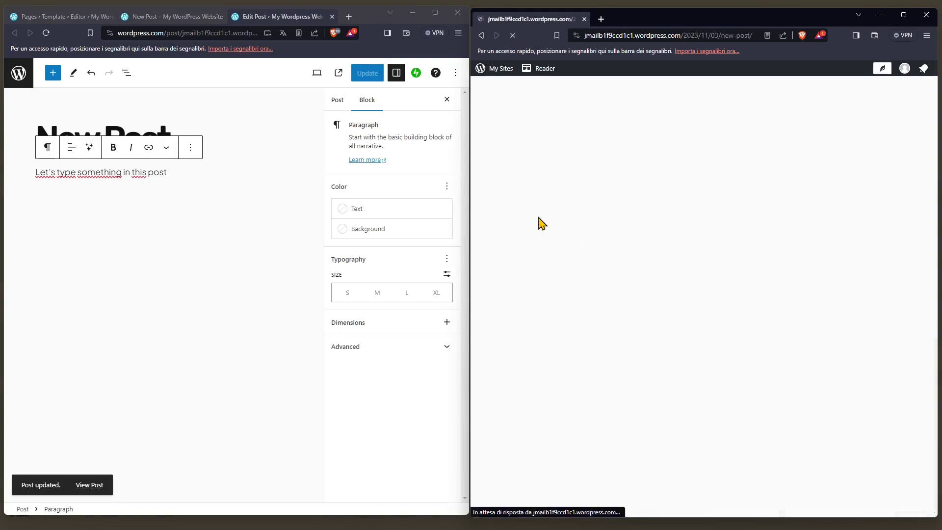
{"action": "scroll", "coordinate": [589, 314], "scroll_direction": "down", "scroll_amount": 1}
{"action": "left_click_drag", "start_coordinate": [705, 319], "coordinate": [501, 322]}
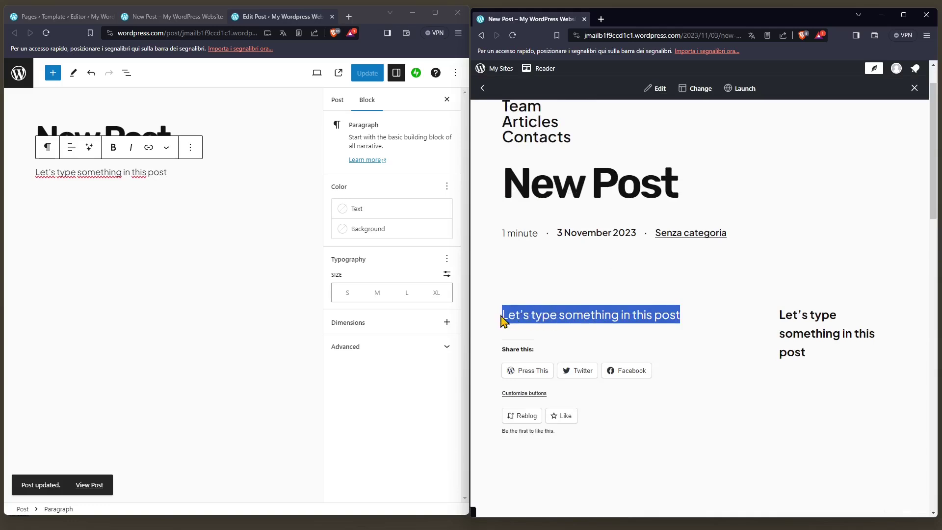
{"action": "left_click", "coordinate": [641, 312]}
{"action": "triple_click", "coordinate": [783, 315]}
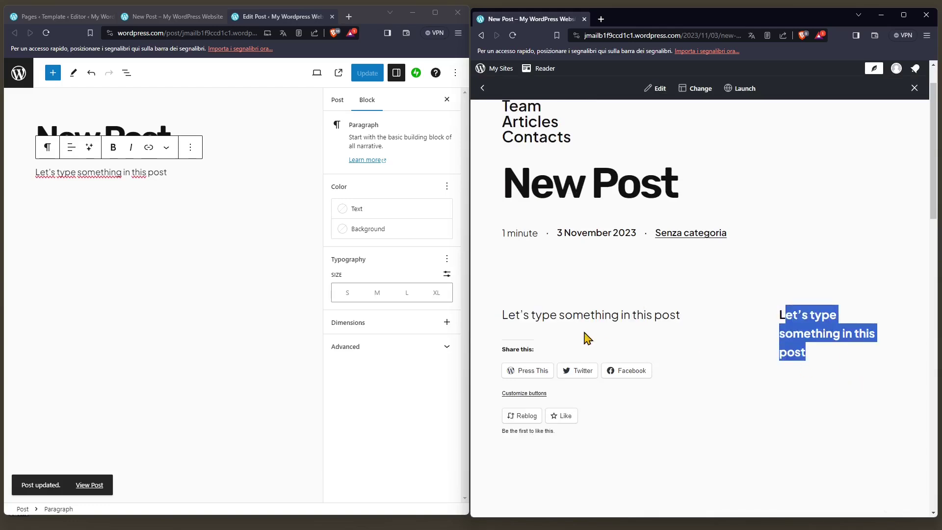
{"action": "triple_click", "coordinate": [588, 318]}
{"action": "double_click", "coordinate": [788, 316]}
{"action": "left_click_drag", "start_coordinate": [787, 317], "coordinate": [855, 366]}
{"action": "left_click", "coordinate": [823, 364]}
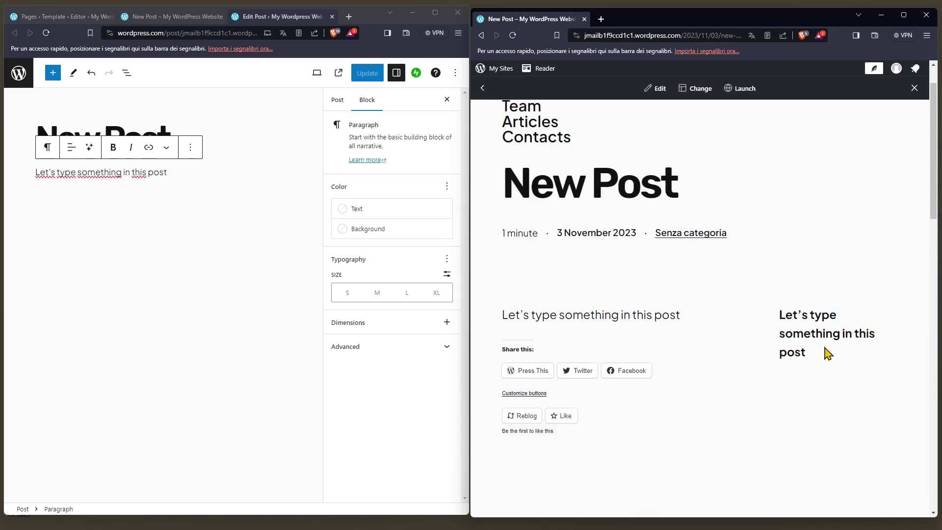
{"action": "triple_click", "coordinate": [801, 339]}
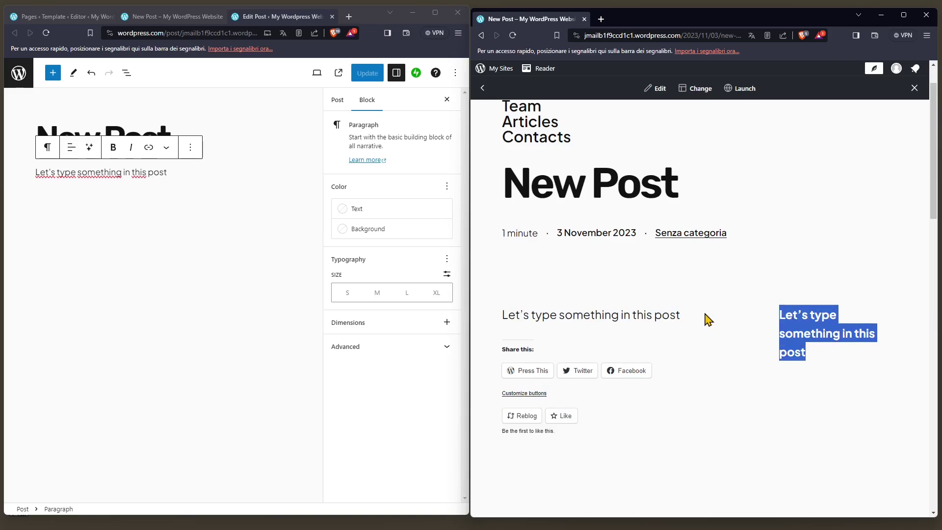
Step: Maximize the editor window and close the post editor and published post, returning to the Articles page in the site editor
{"action": "left_click", "coordinate": [210, 227]}
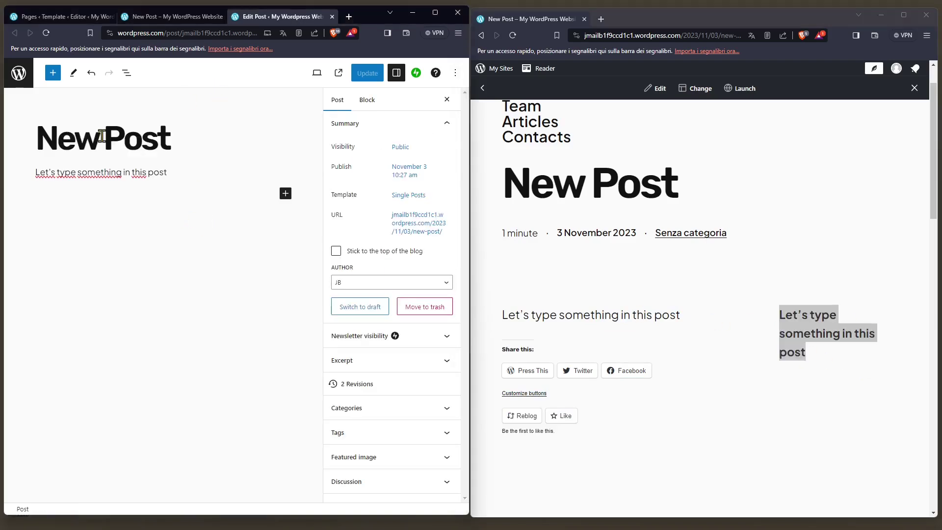
{"action": "left_click", "coordinate": [434, 13]}
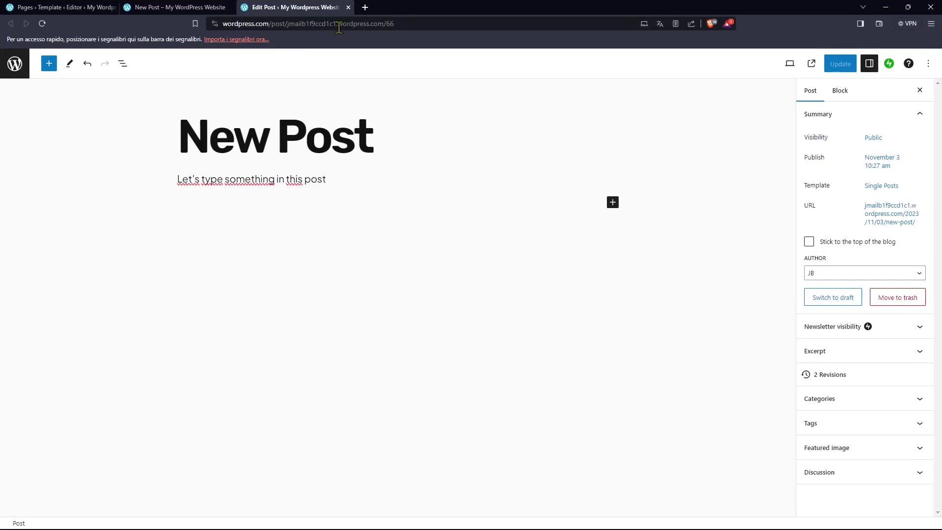
{"action": "left_click", "coordinate": [349, 7]}
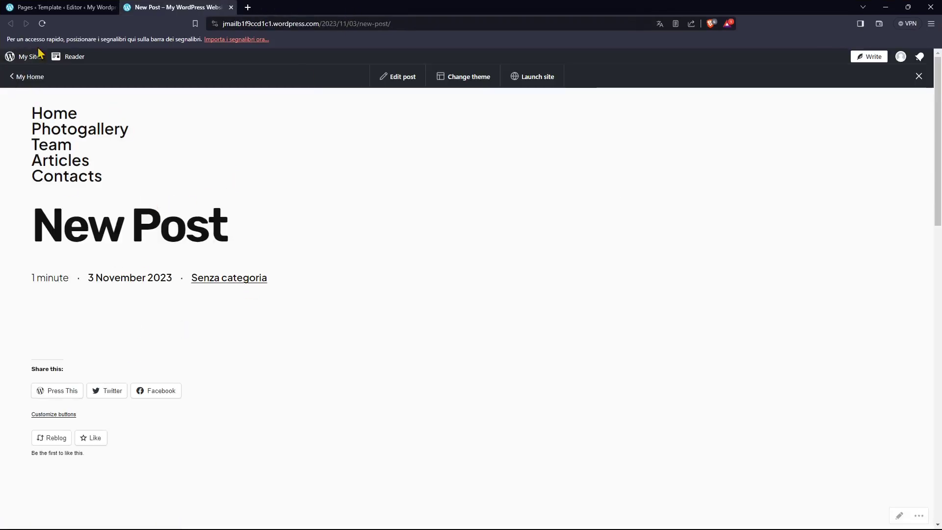
{"action": "left_click", "coordinate": [467, 81]}
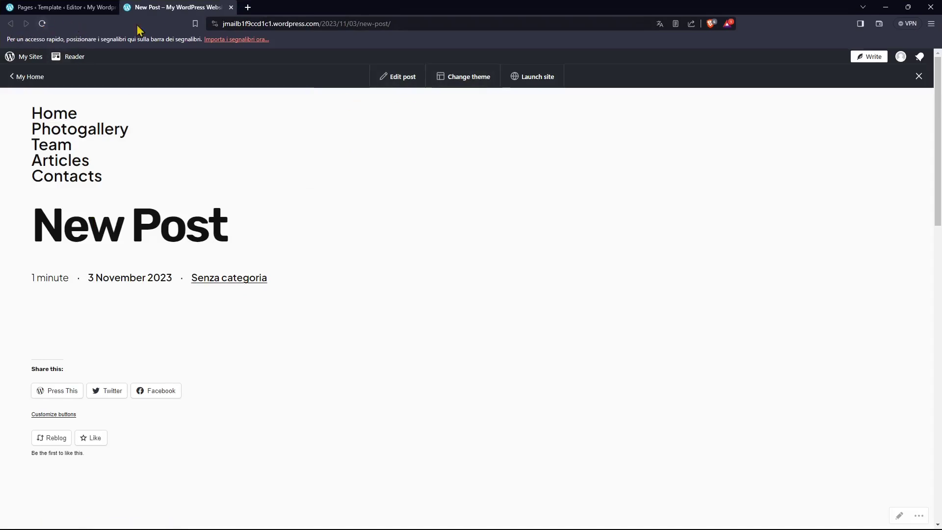
{"action": "left_click", "coordinate": [231, 8]}
Step: Switch from the Articles page to its Pages template, inspect the Content block and surrounding layout, and leave the editing view
{"action": "left_click", "coordinate": [275, 263]}
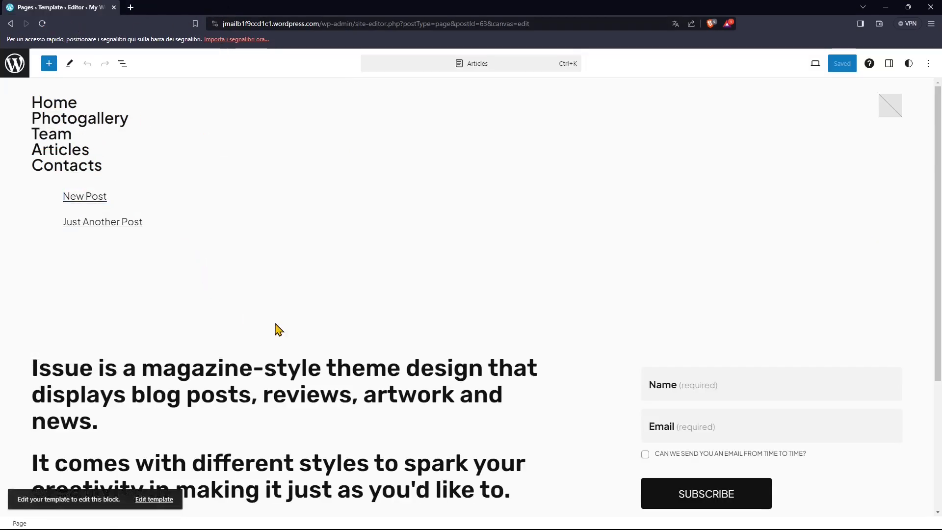
{"action": "scroll", "coordinate": [179, 282], "scroll_direction": "down", "scroll_amount": 2}
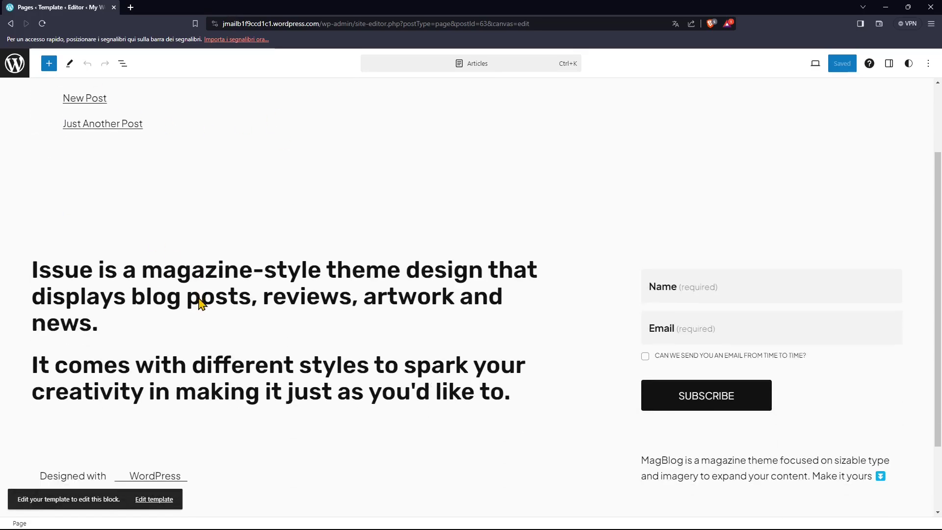
{"action": "scroll", "coordinate": [202, 285], "scroll_direction": "up", "scroll_amount": 2}
{"action": "left_click", "coordinate": [165, 499]}
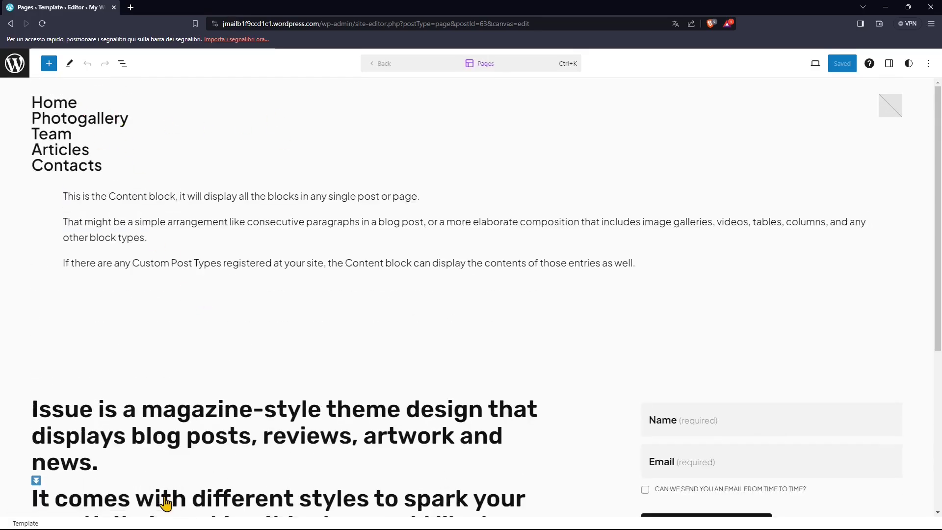
{"action": "left_click", "coordinate": [249, 246]}
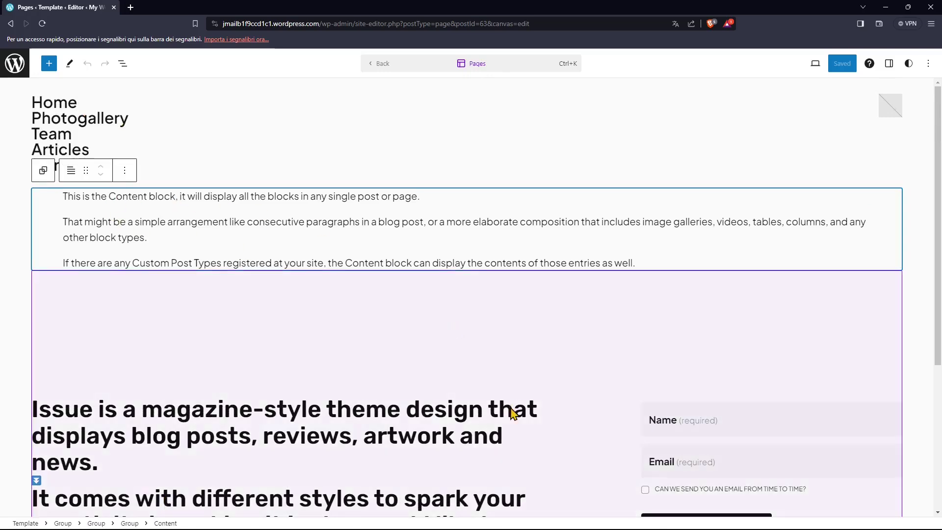
{"action": "scroll", "coordinate": [511, 413], "scroll_direction": "down", "scroll_amount": 3}
{"action": "scroll", "coordinate": [511, 414], "scroll_direction": "up", "scroll_amount": 3}
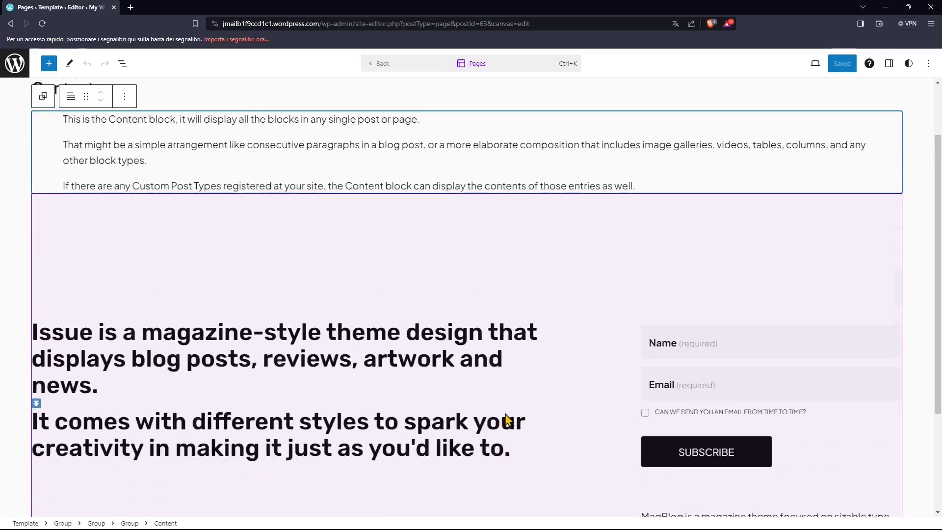
{"action": "left_click", "coordinate": [14, 63]}
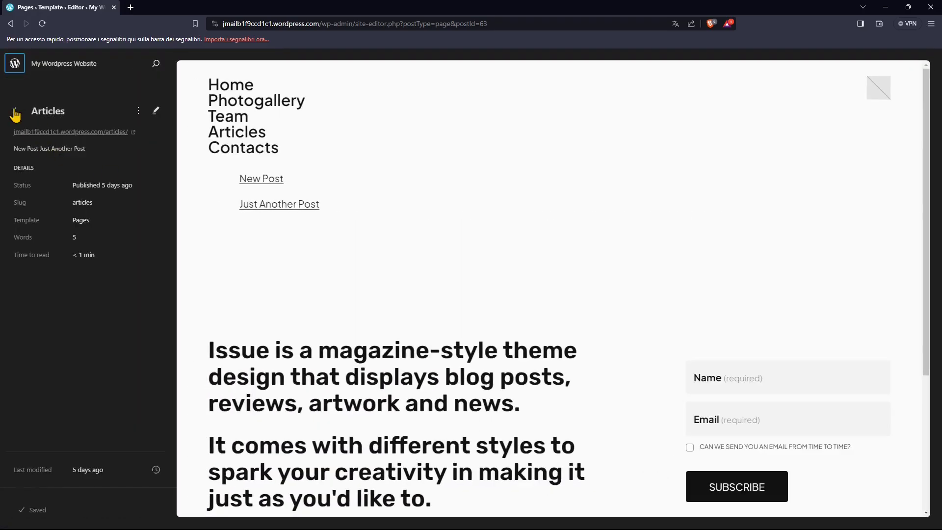
Step: Return from the Articles page to the Design sections and open the All Archives template
{"action": "left_click", "coordinate": [15, 112]}
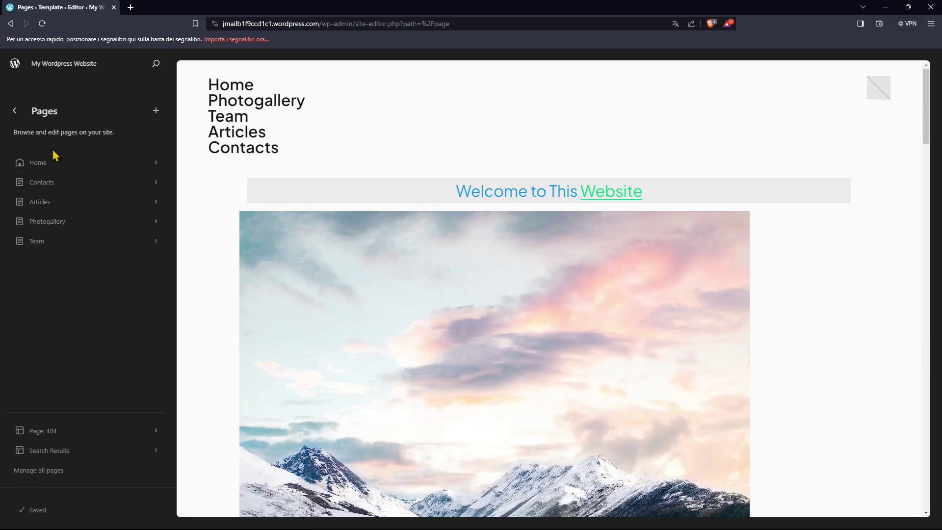
{"action": "left_click", "coordinate": [16, 112]}
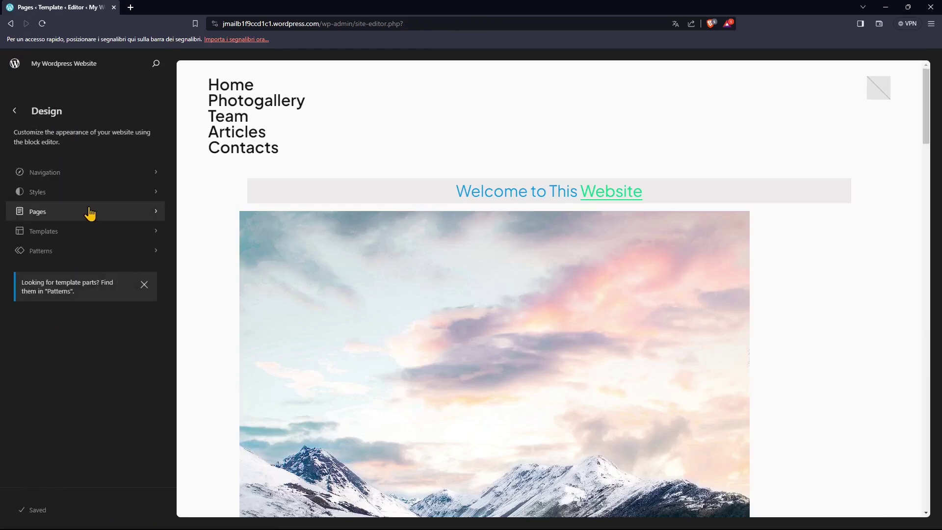
{"action": "left_click", "coordinate": [67, 233]}
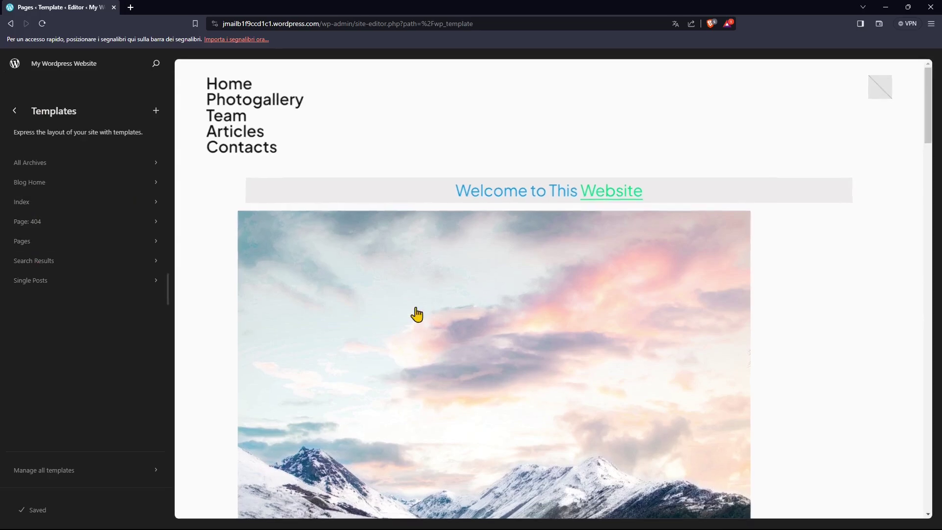
{"action": "left_click", "coordinate": [51, 165]}
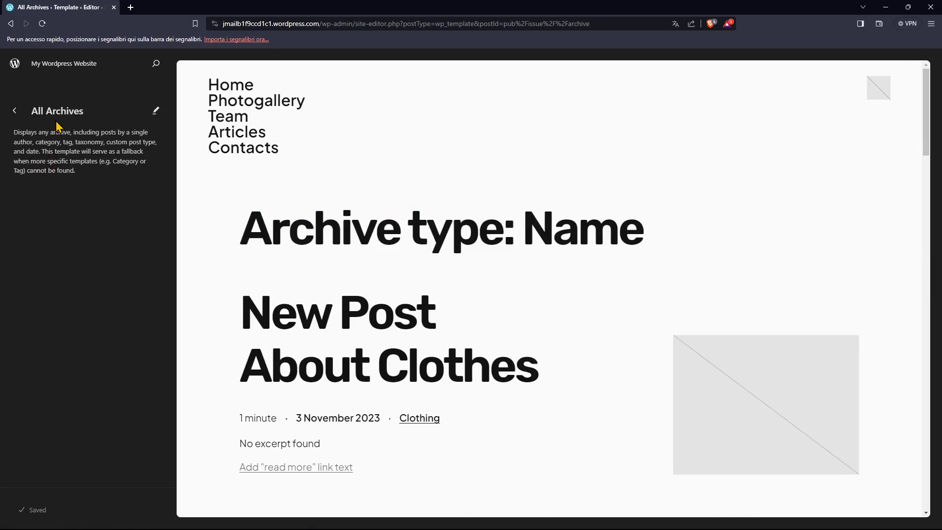
{"action": "scroll", "coordinate": [481, 319], "scroll_direction": "down", "scroll_amount": 2}
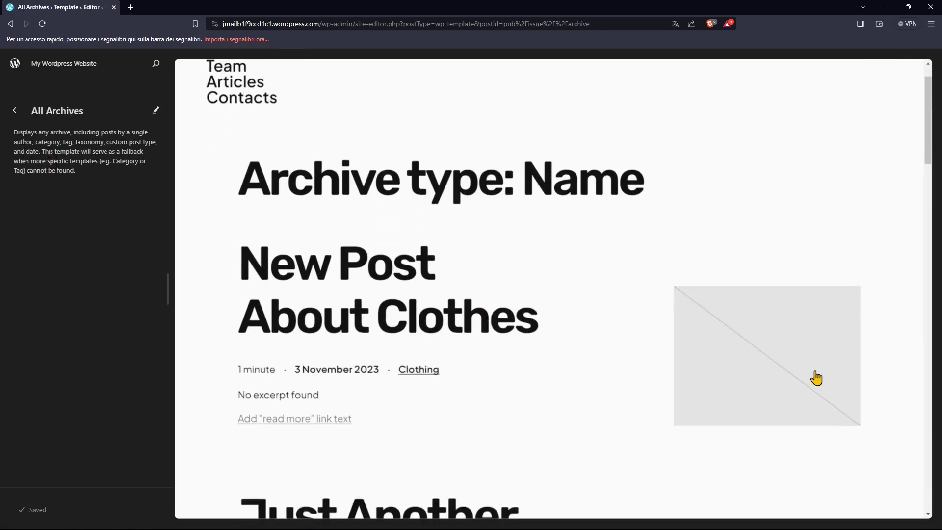
Step: Enter the All Archives template's editing view and examine the archive title and the layout of the post entries
{"action": "left_click", "coordinate": [348, 192]}
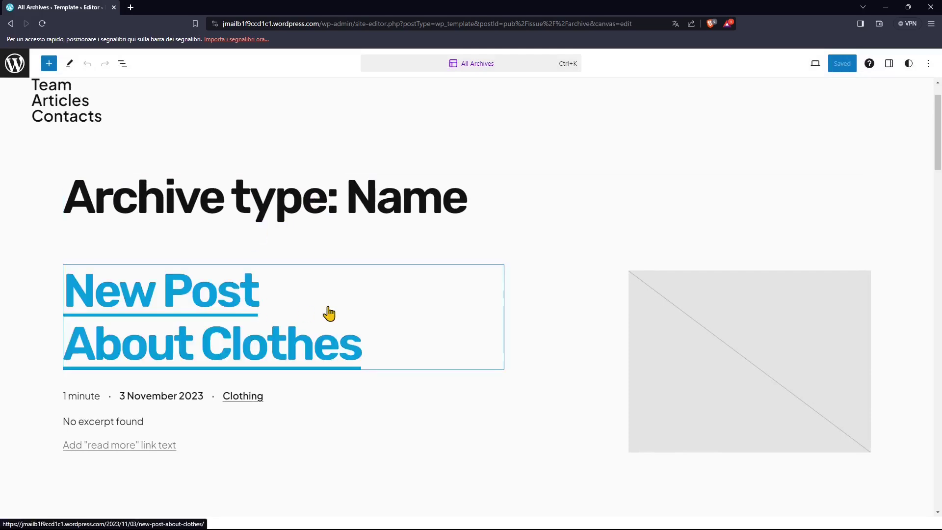
{"action": "scroll", "coordinate": [329, 313], "scroll_direction": "down", "scroll_amount": 2}
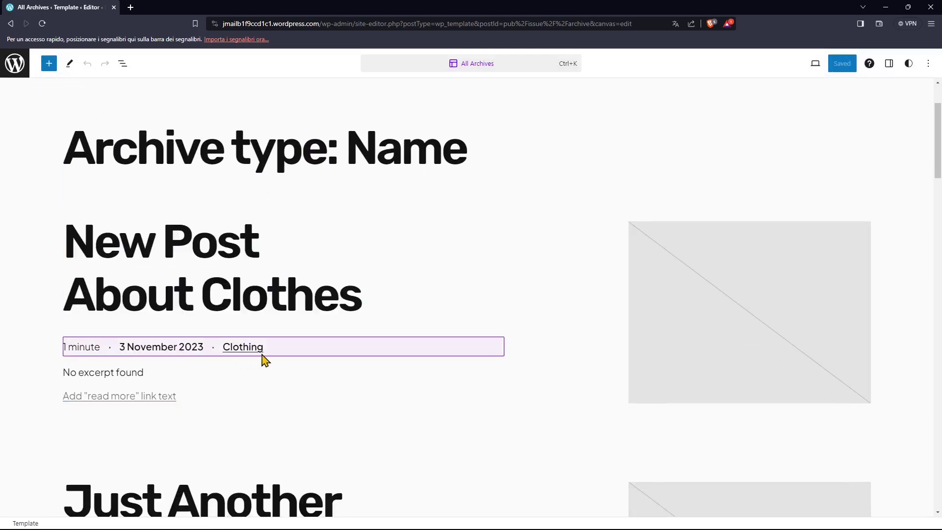
{"action": "scroll", "coordinate": [253, 357], "scroll_direction": "down", "scroll_amount": 2}
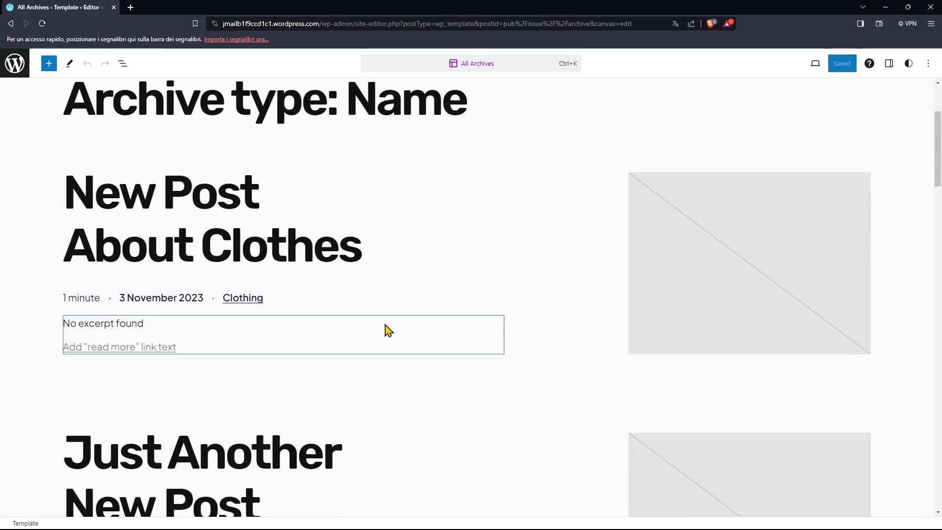
{"action": "scroll", "coordinate": [387, 310], "scroll_direction": "down", "scroll_amount": 3}
{"action": "scroll", "coordinate": [315, 109], "scroll_direction": "up", "scroll_amount": 6}
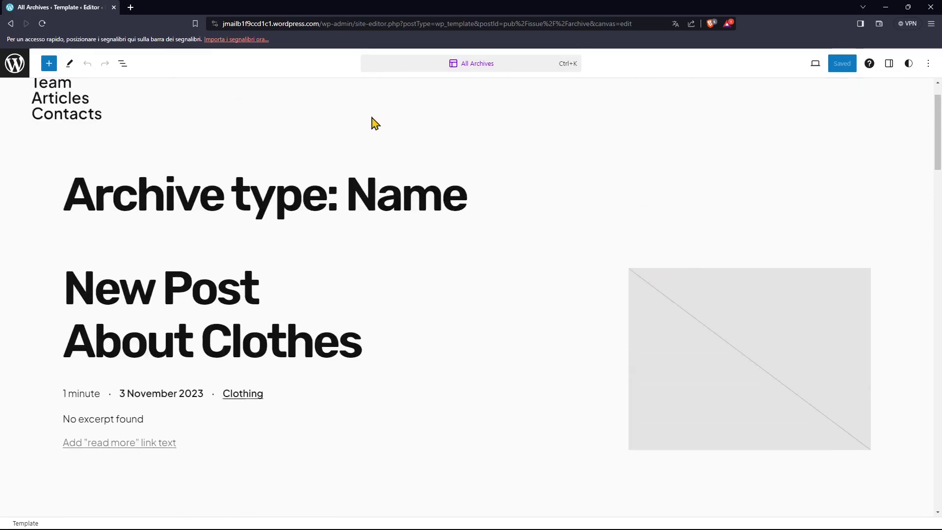
{"action": "scroll", "coordinate": [440, 340], "scroll_direction": "down", "scroll_amount": 3}
Step: Inspect the featured image blocks of the listed posts in the All Archives template, and return to the template list
{"action": "left_click", "coordinate": [764, 285]}
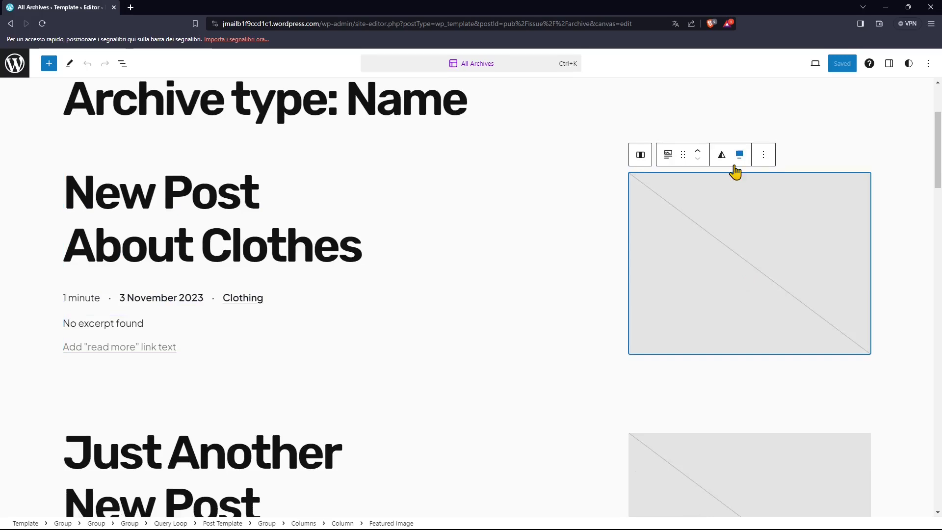
{"action": "scroll", "coordinate": [713, 322], "scroll_direction": "down", "scroll_amount": 2}
{"action": "left_click", "coordinate": [665, 380]}
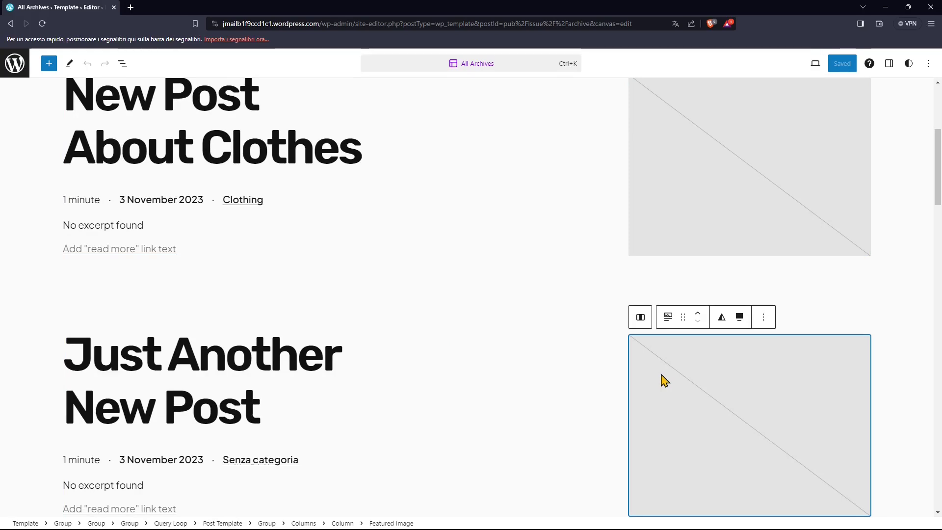
{"action": "scroll", "coordinate": [666, 379], "scroll_direction": "down", "scroll_amount": 1}
{"action": "scroll", "coordinate": [451, 378], "scroll_direction": "down", "scroll_amount": 3}
{"action": "scroll", "coordinate": [295, 258], "scroll_direction": "up", "scroll_amount": 4}
{"action": "scroll", "coordinate": [381, 208], "scroll_direction": "up", "scroll_amount": 3}
{"action": "scroll", "coordinate": [606, 326], "scroll_direction": "down", "scroll_amount": 9}
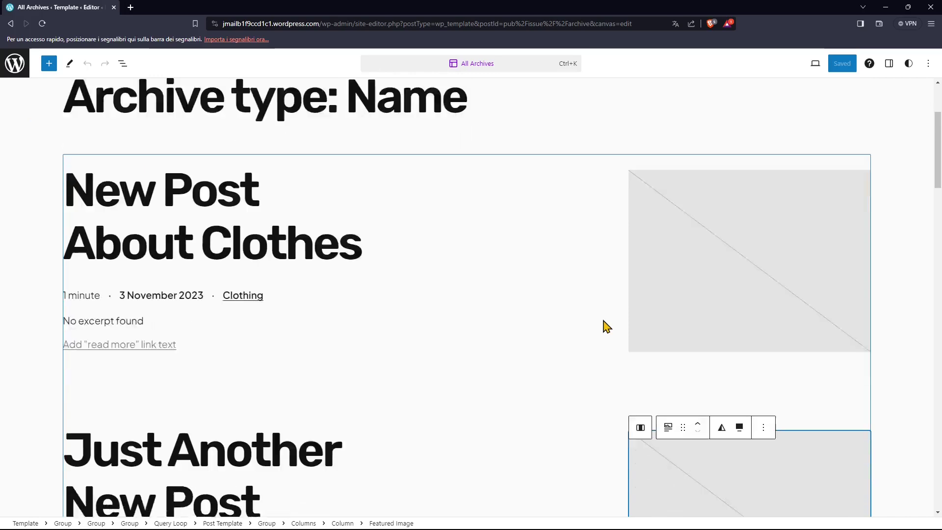
{"action": "scroll", "coordinate": [490, 349], "scroll_direction": "down", "scroll_amount": 4}
{"action": "scroll", "coordinate": [416, 383], "scroll_direction": "up", "scroll_amount": 15}
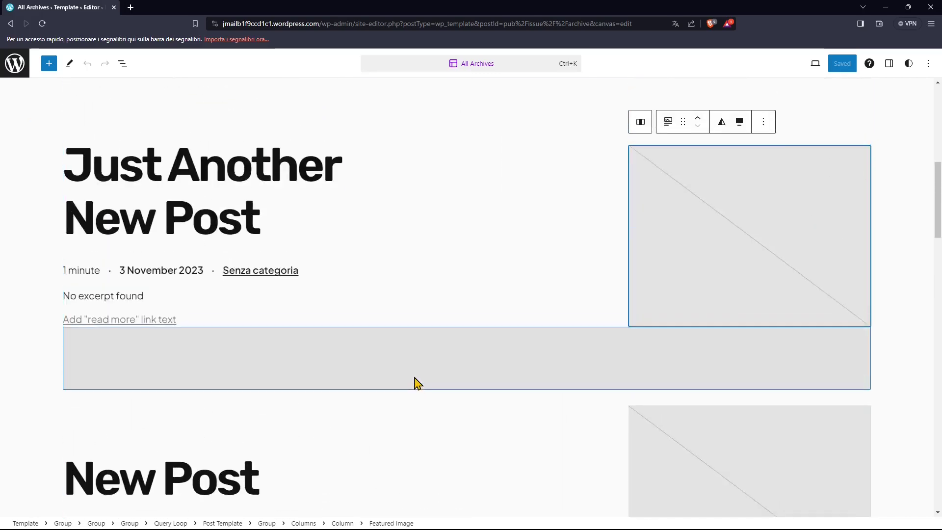
{"action": "left_click", "coordinate": [11, 23]}
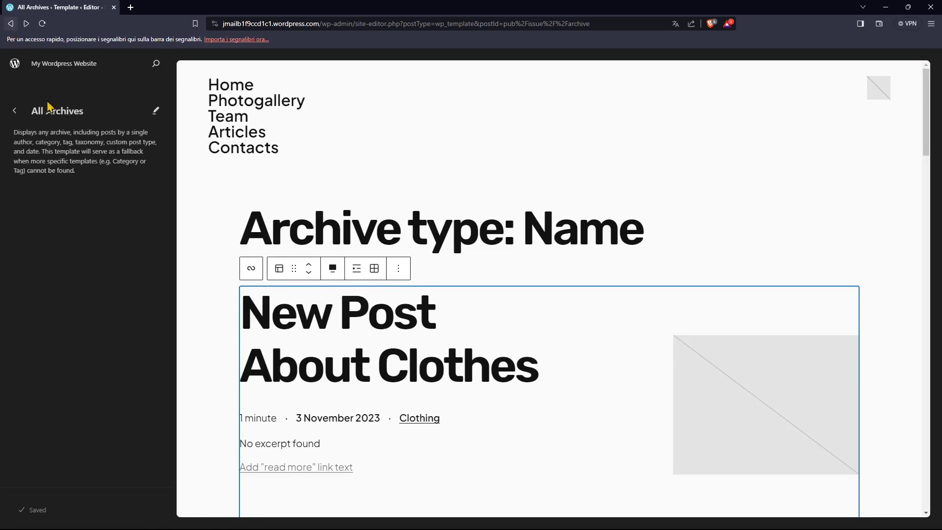
{"action": "left_click", "coordinate": [15, 113]}
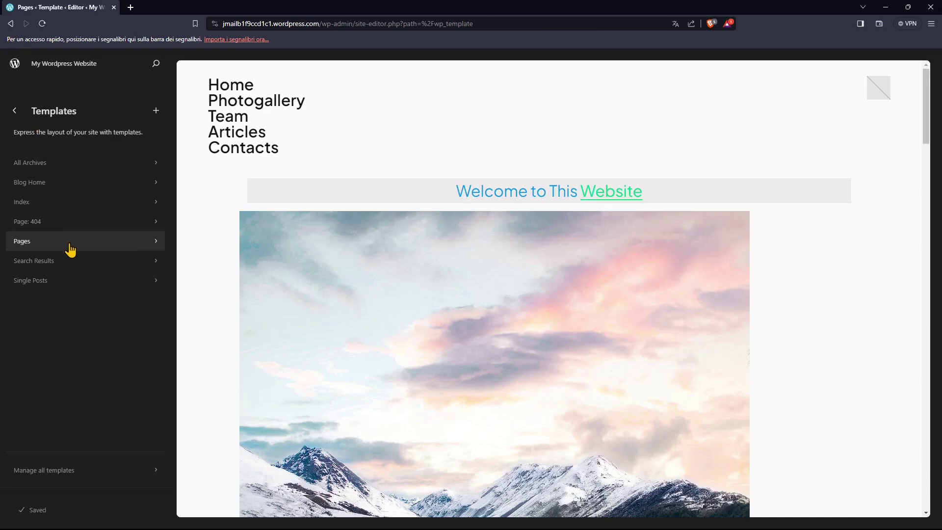
Step: Open the Single Posts template, look over its layout, and enter its editing view
{"action": "left_click", "coordinate": [35, 287]}
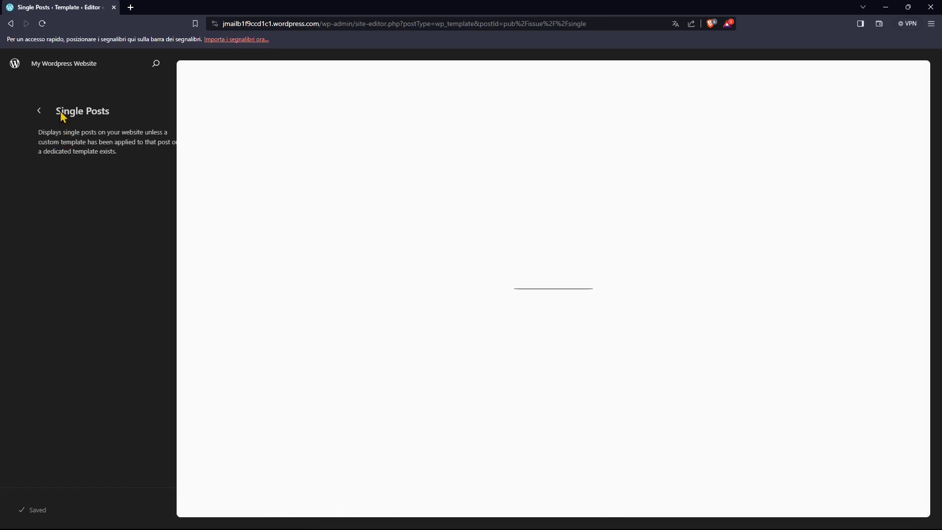
{"action": "scroll", "coordinate": [759, 373], "scroll_direction": "down", "scroll_amount": 2}
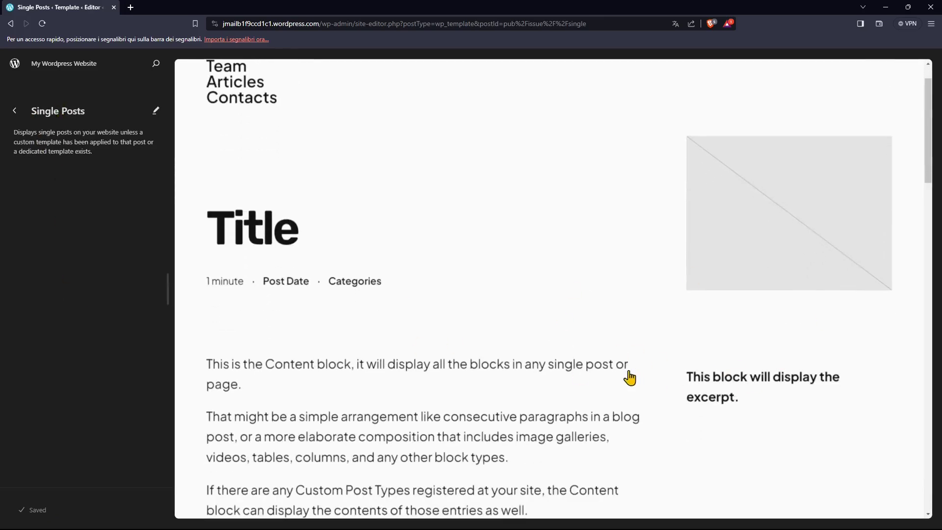
{"action": "scroll", "coordinate": [634, 378], "scroll_direction": "down", "scroll_amount": 4}
{"action": "scroll", "coordinate": [539, 319], "scroll_direction": "up", "scroll_amount": 4}
{"action": "left_click", "coordinate": [731, 269]}
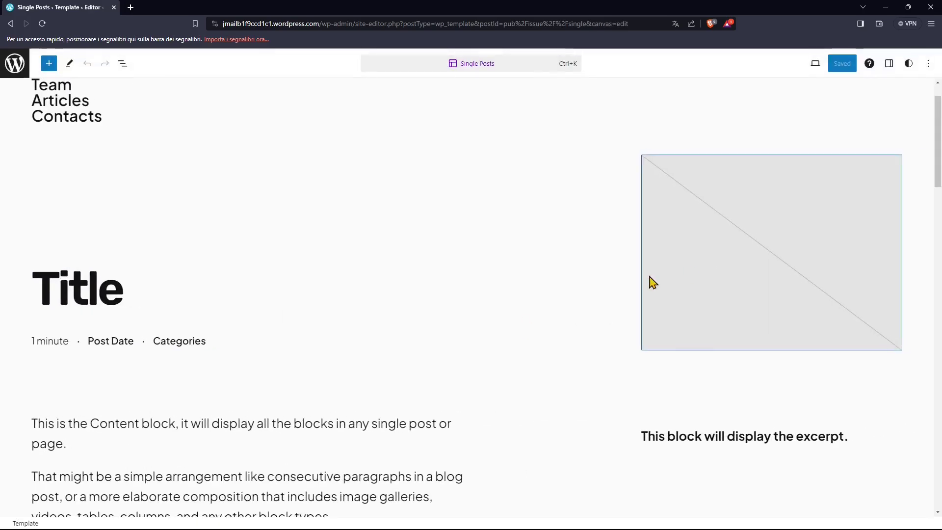
Step: Inspect the Single Posts template's Featured Image, Title, Content, Excerpt and spacer blocks, down to the comments section
{"action": "left_click", "coordinate": [689, 290]}
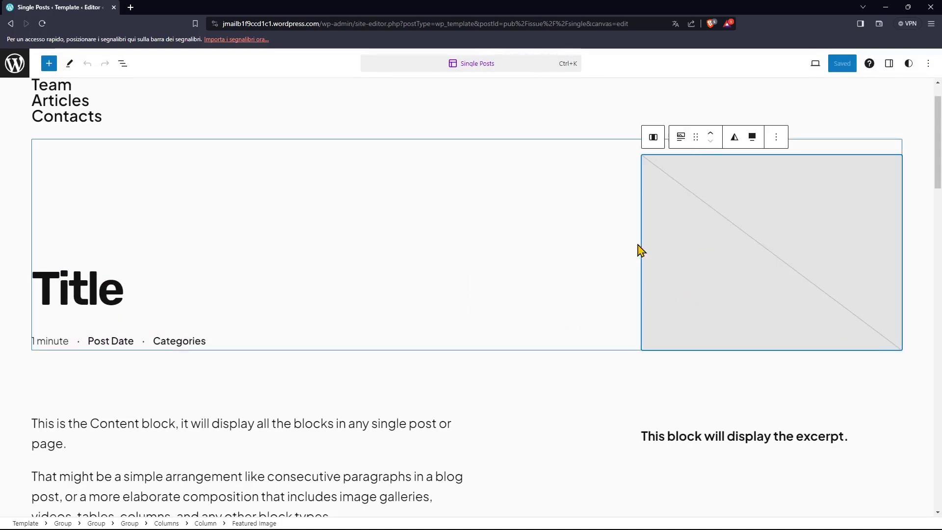
{"action": "left_click", "coordinate": [669, 440]}
{"action": "left_click", "coordinate": [246, 310]}
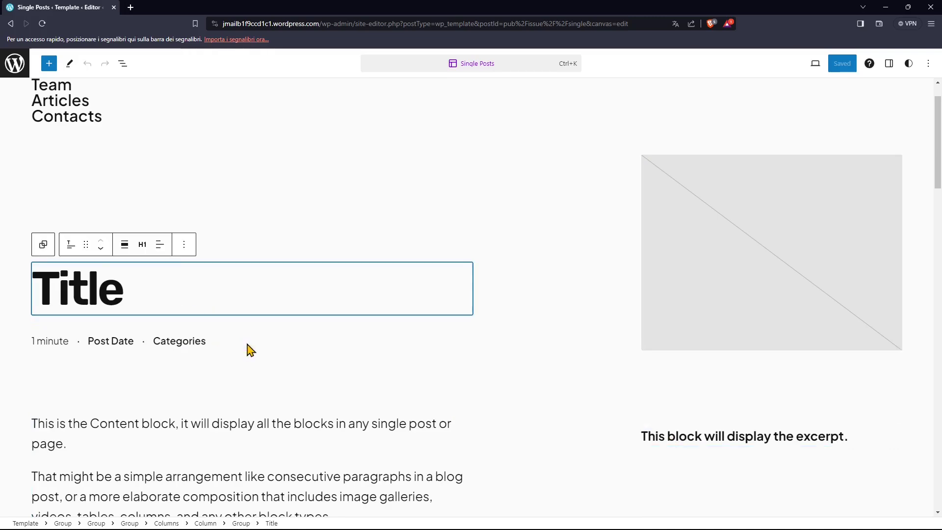
{"action": "scroll", "coordinate": [239, 342], "scroll_direction": "down", "scroll_amount": 2}
{"action": "left_click", "coordinate": [256, 375]}
{"action": "left_click", "coordinate": [564, 434]}
{"action": "left_click_drag", "start_coordinate": [745, 338], "coordinate": [739, 340]}
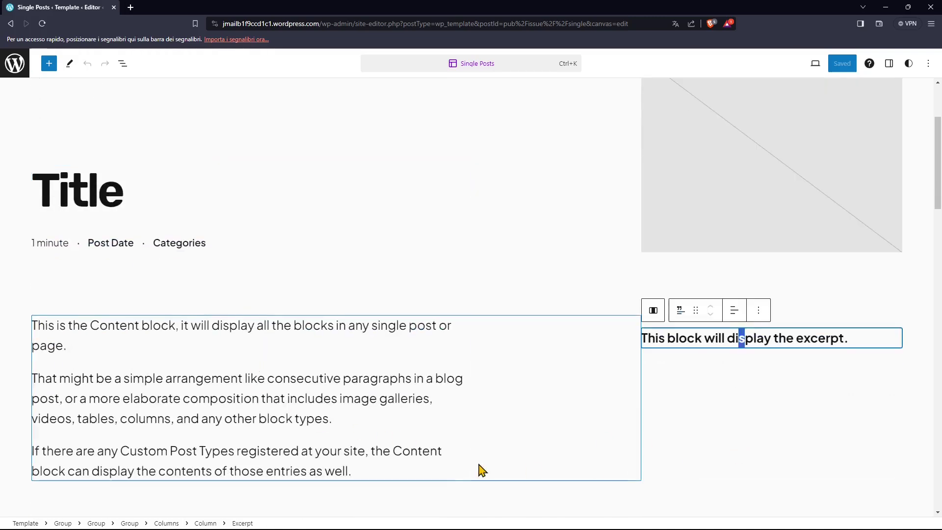
{"action": "scroll", "coordinate": [466, 467], "scroll_direction": "down", "scroll_amount": 2}
{"action": "left_click", "coordinate": [362, 466]}
{"action": "scroll", "coordinate": [70, 101], "scroll_direction": "down", "scroll_amount": 2}
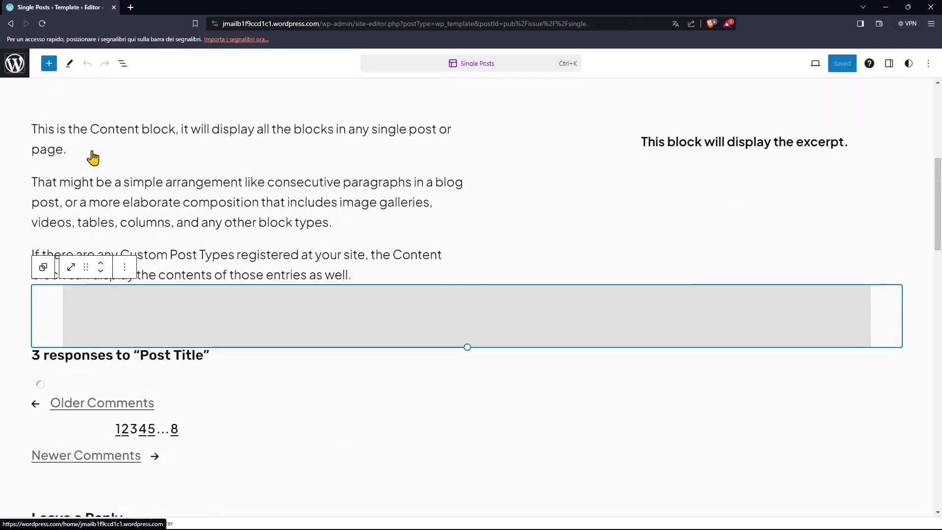
Step: Leave the Single Posts template and return to the Design sections overview
{"action": "left_click", "coordinate": [14, 63]}
{"action": "left_click", "coordinate": [14, 111]}
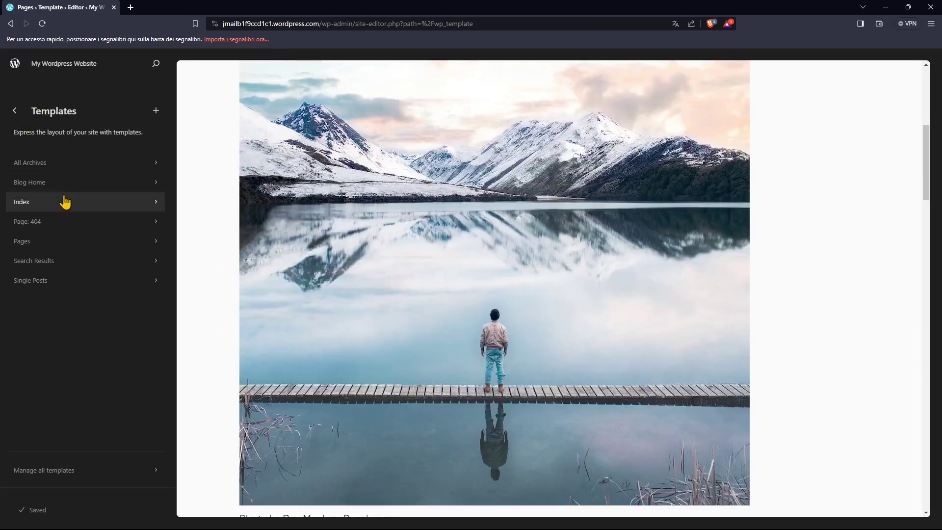
{"action": "left_click", "coordinate": [15, 112]}
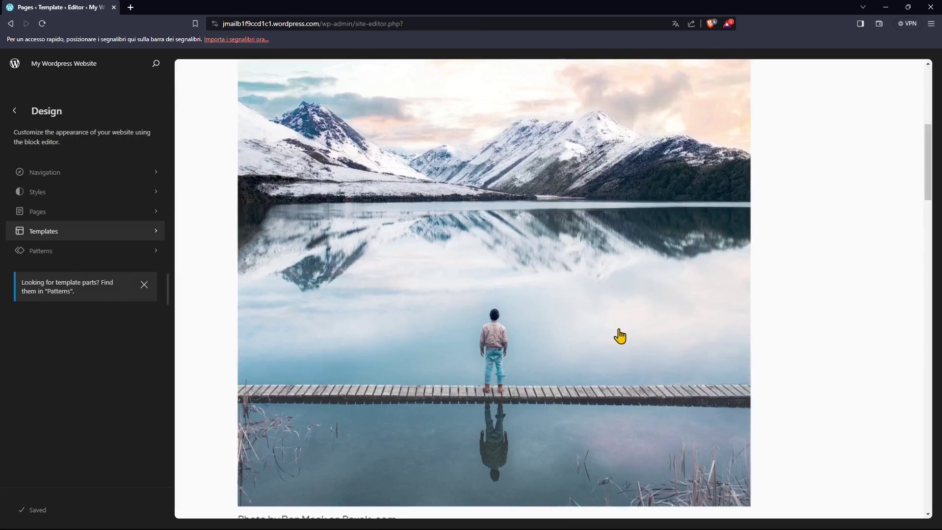
Step: Look through the images in the home page preview
{"action": "scroll", "coordinate": [619, 336], "scroll_direction": "down", "scroll_amount": 3}
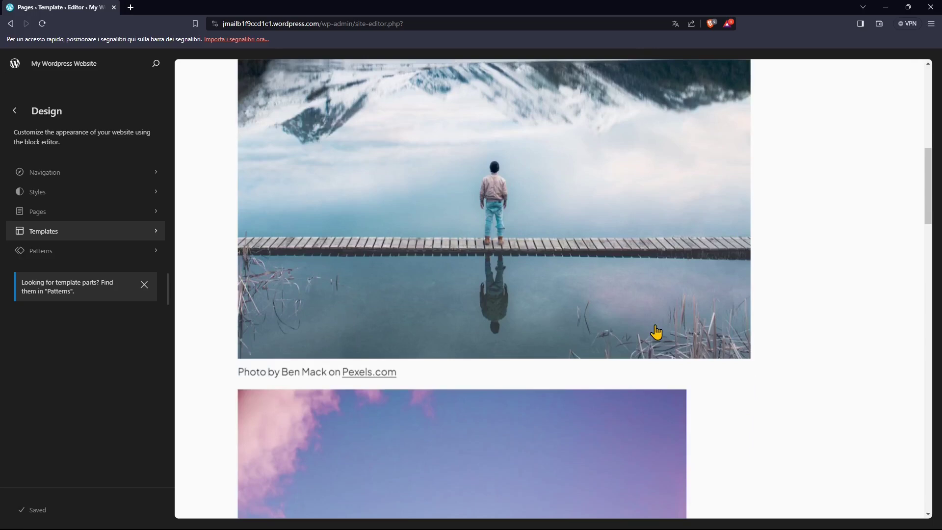
{"action": "scroll", "coordinate": [614, 319], "scroll_direction": "down", "scroll_amount": 10}
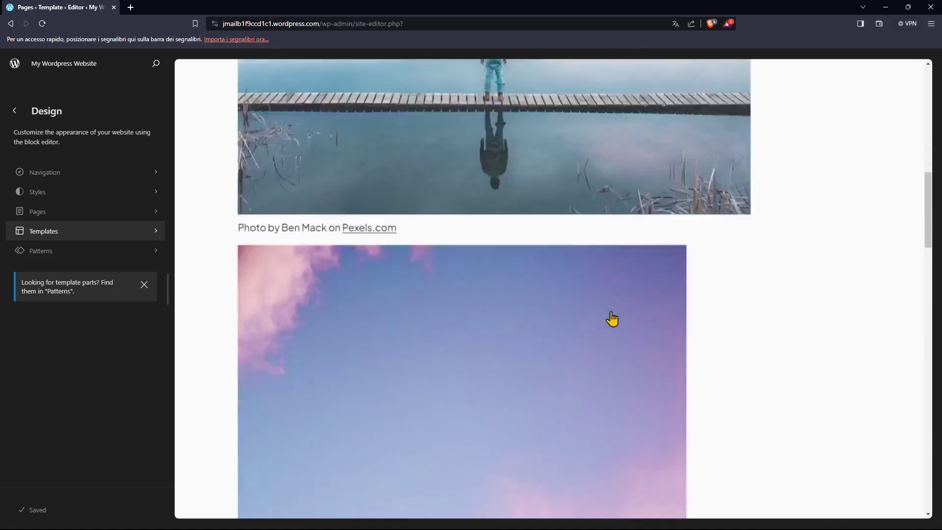
{"action": "scroll", "coordinate": [614, 314], "scroll_direction": "down", "scroll_amount": 7}
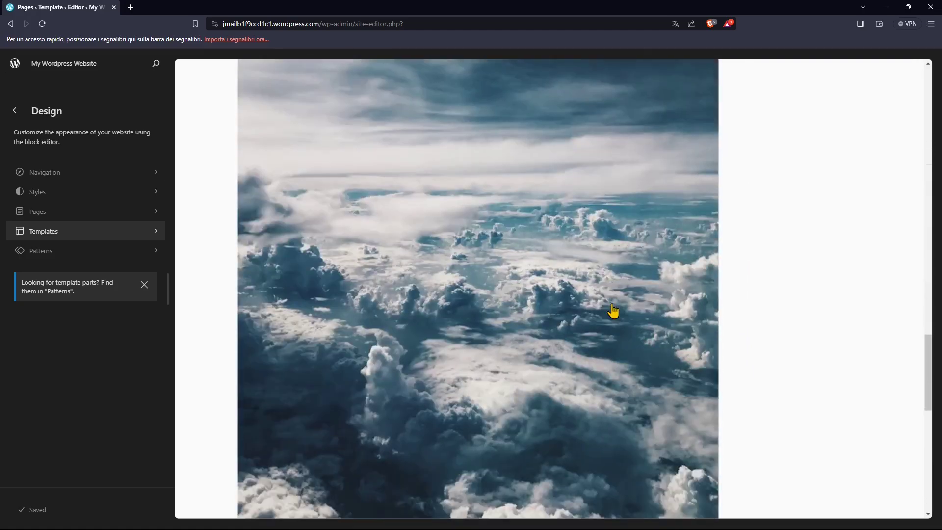